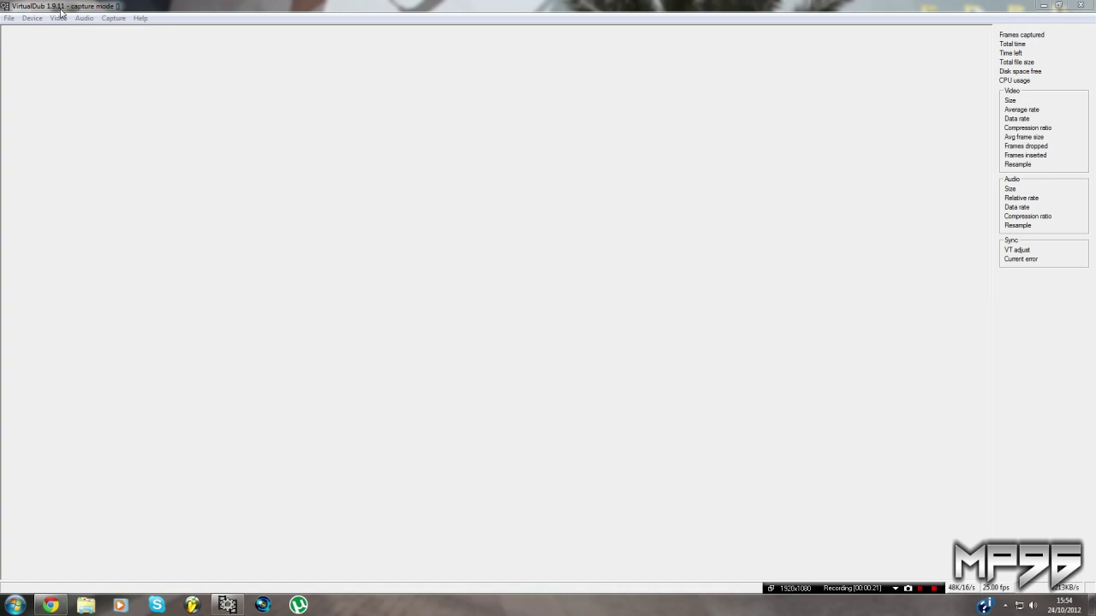
# In capture mode, check the File capture options, then bring up the Device list of capture devices
pyautogui.click(7, 18)
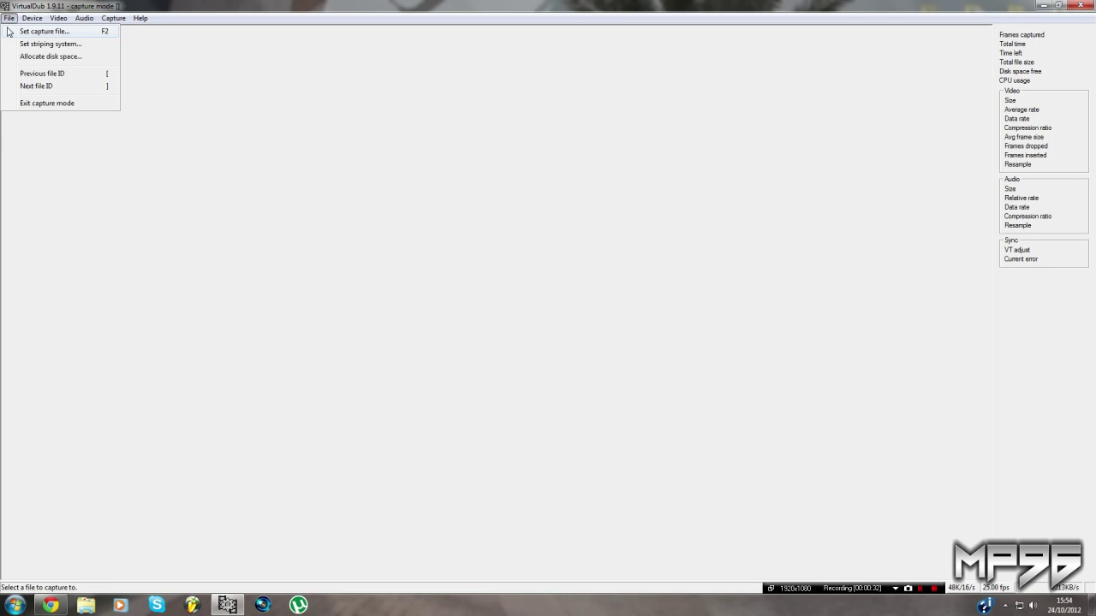
pyautogui.moveTo(29, 20)
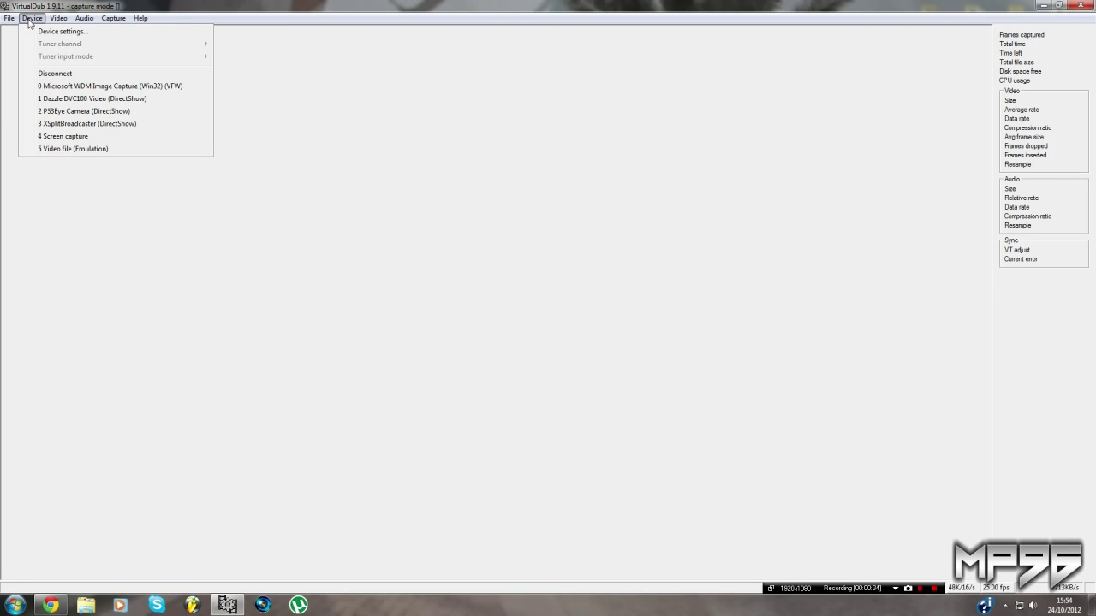
# Connect to the Dazzle DVC100 Video (DirectShow) device and switch the display from Overlay to Preview
pyautogui.click(61, 101)
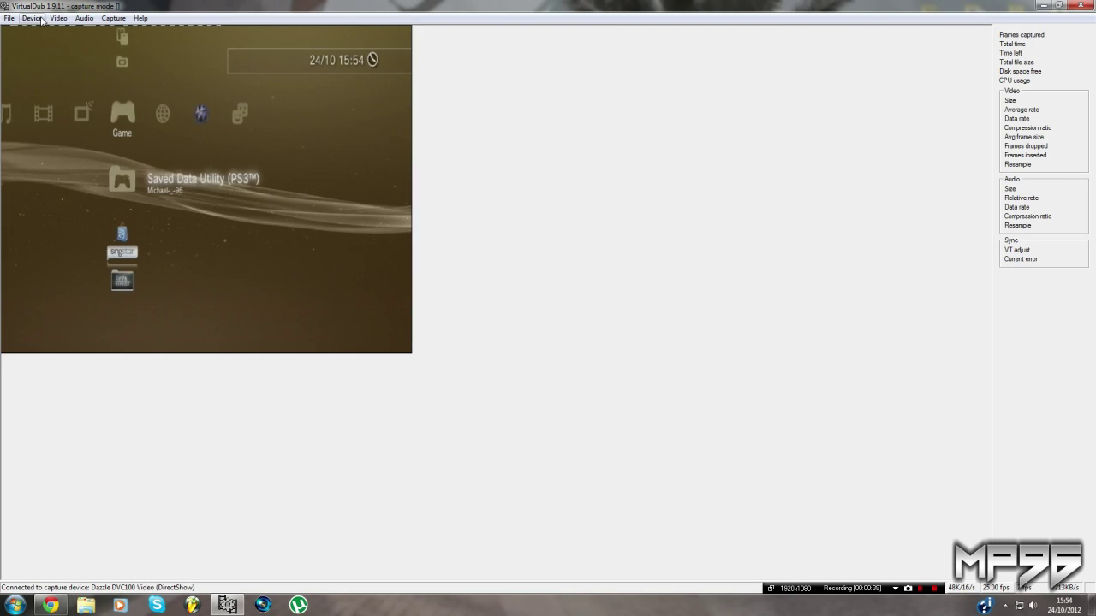
pyautogui.click(58, 18)
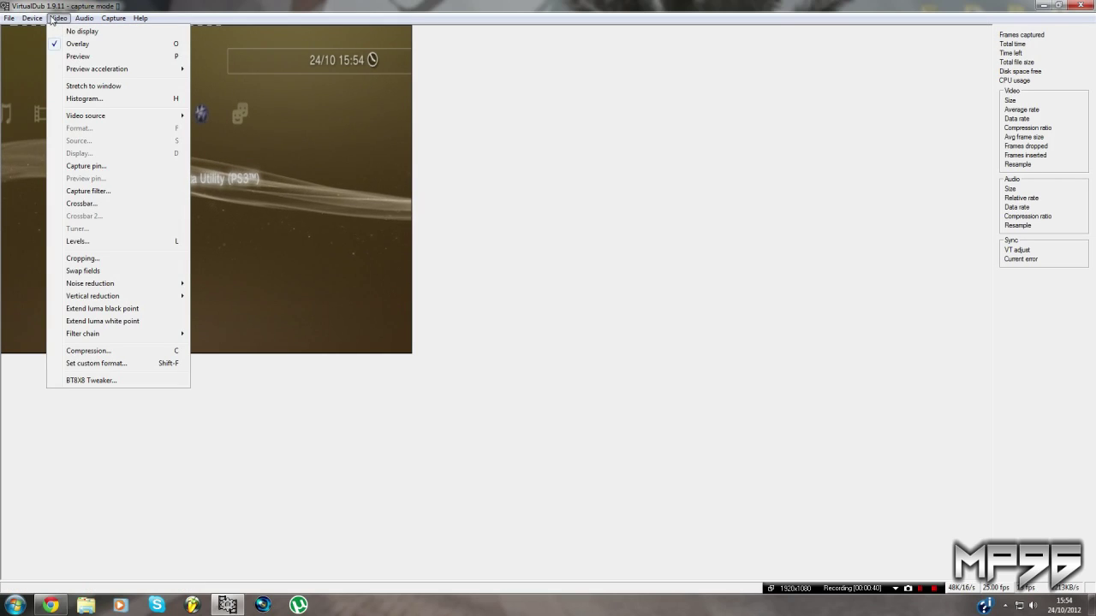
pyautogui.click(77, 55)
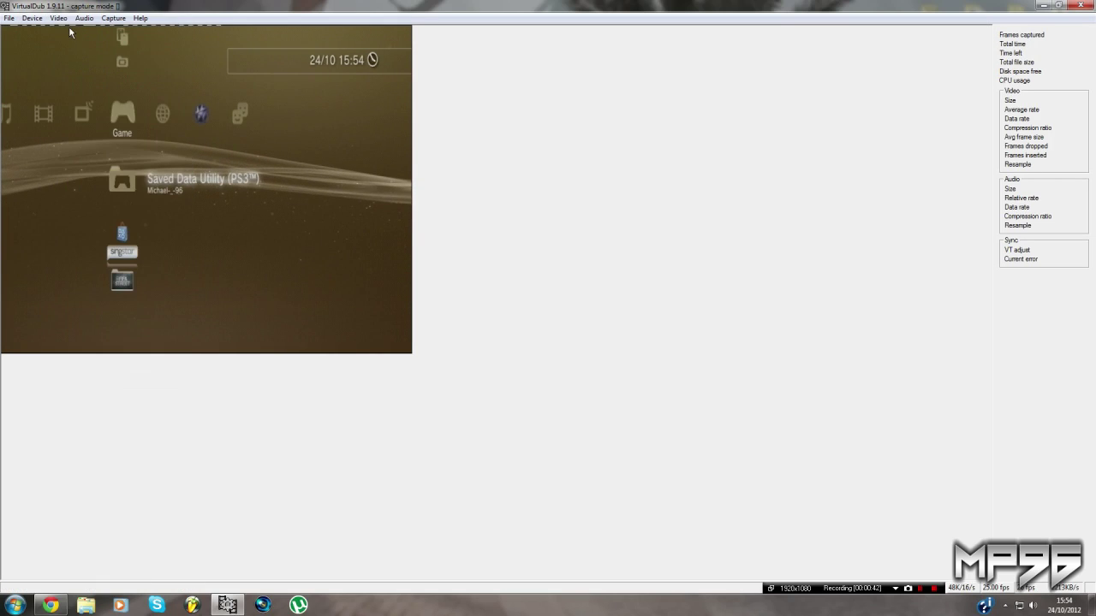
pyautogui.click(64, 19)
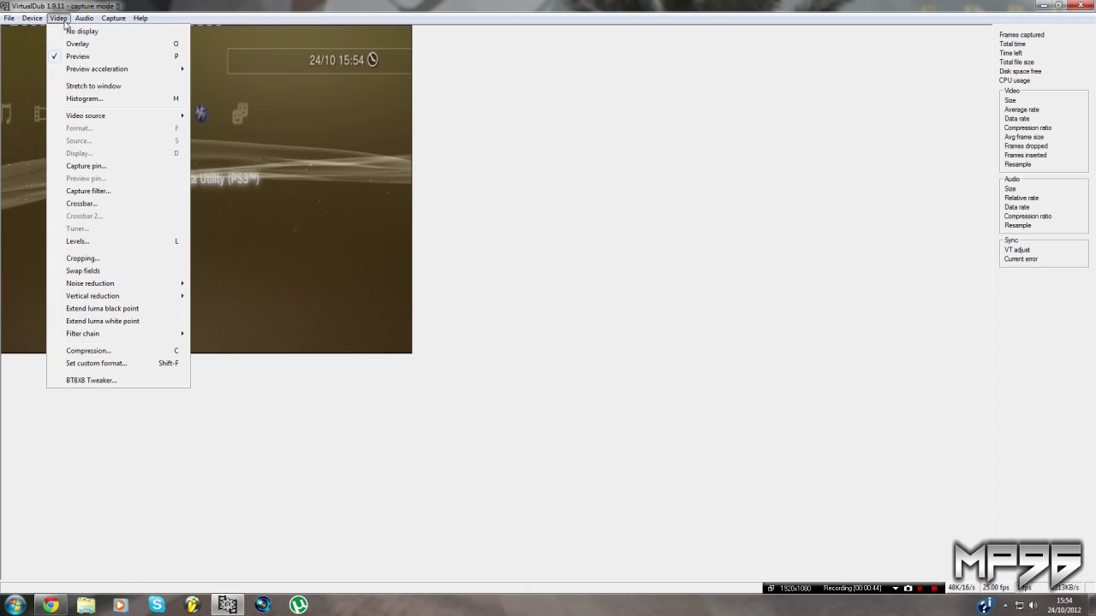
# Choose DivX compression with a 1-pass bitrate of 10000 kbps and confirm the codec settings
pyautogui.click(88, 351)
pyautogui.click(228, 149)
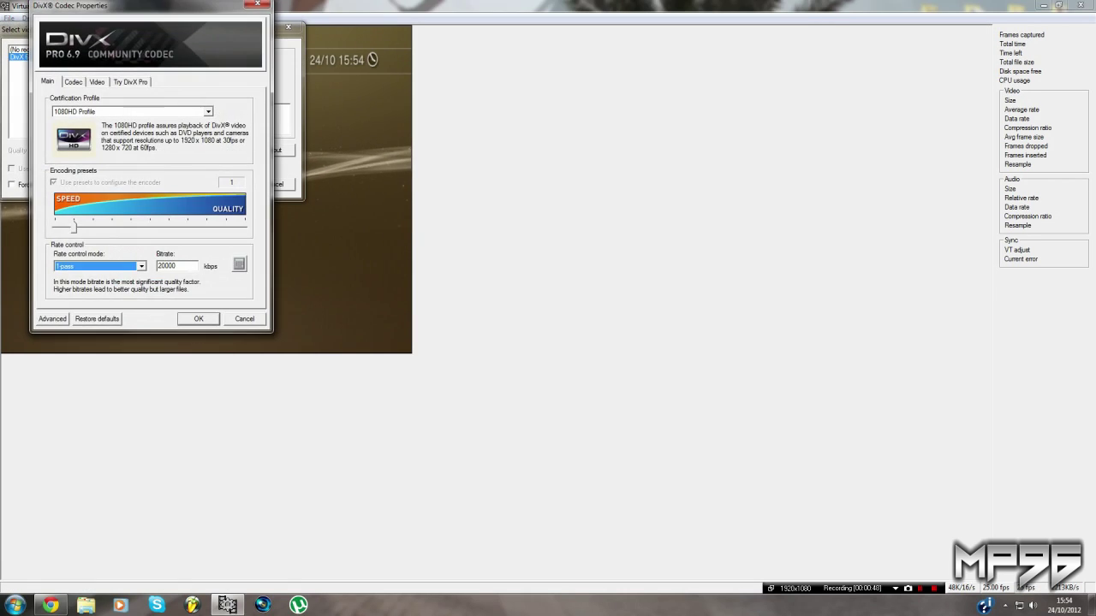
pyautogui.write('10000')
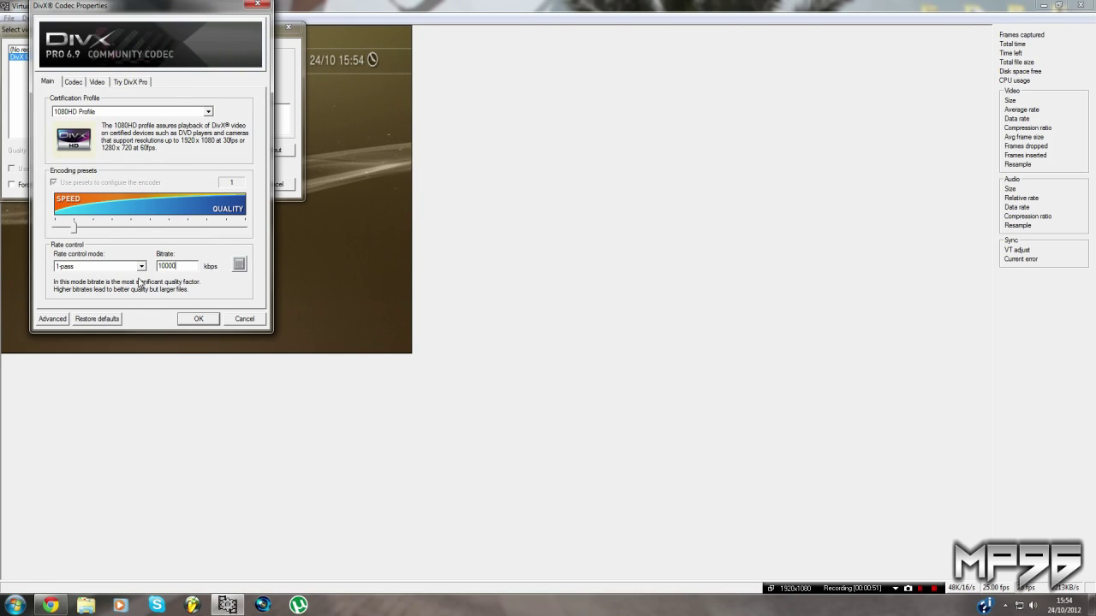
pyautogui.moveTo(73, 227); pyautogui.dragTo(206, 227)
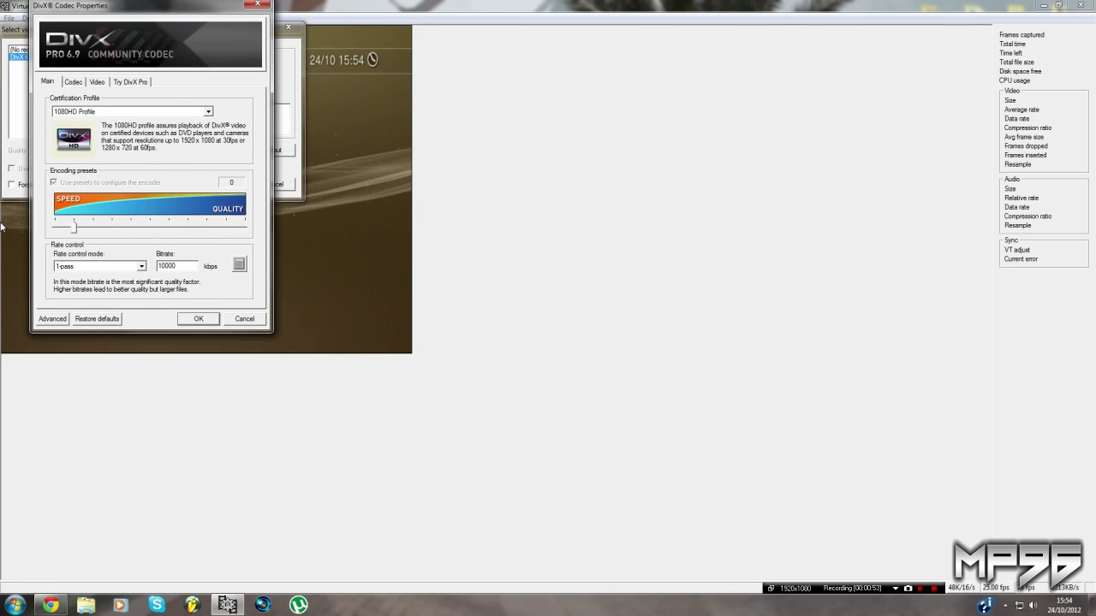
pyautogui.press('Home')
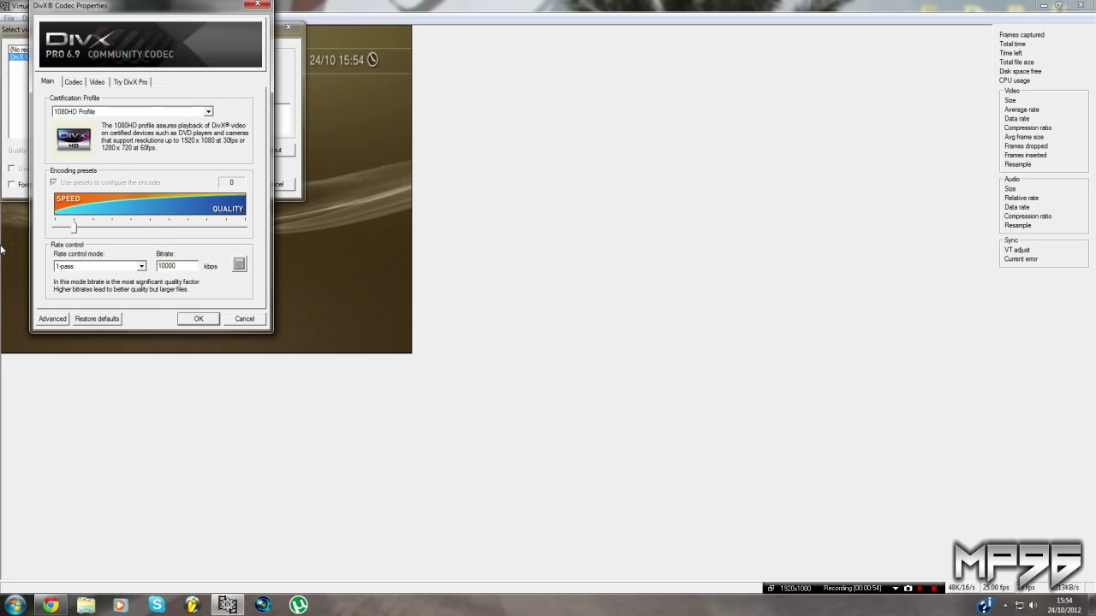
pyautogui.press('End')
pyautogui.press('Home')
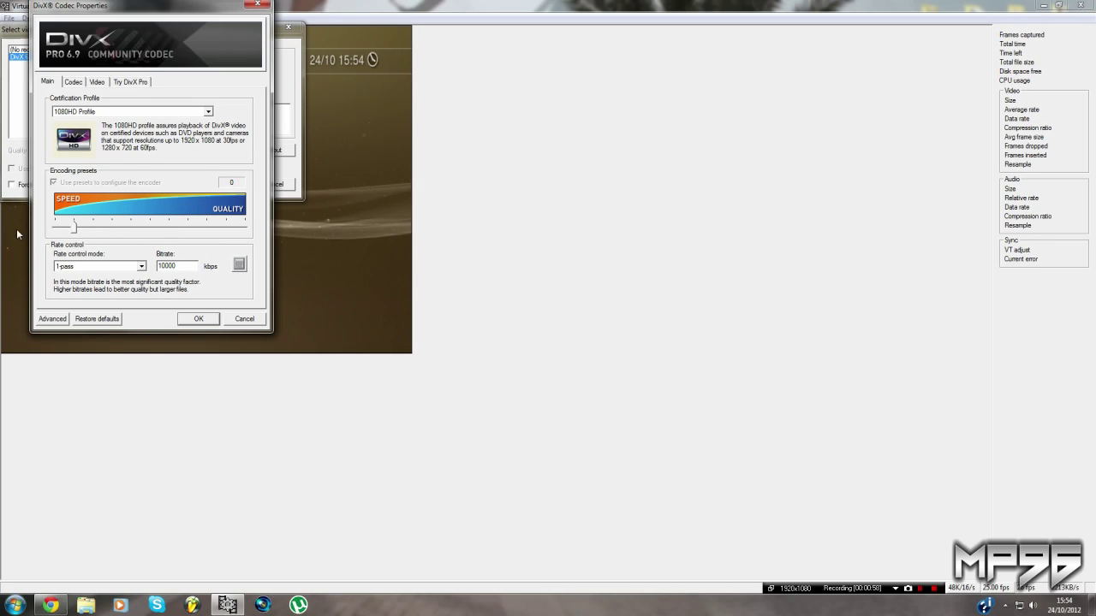
pyautogui.click(197, 318)
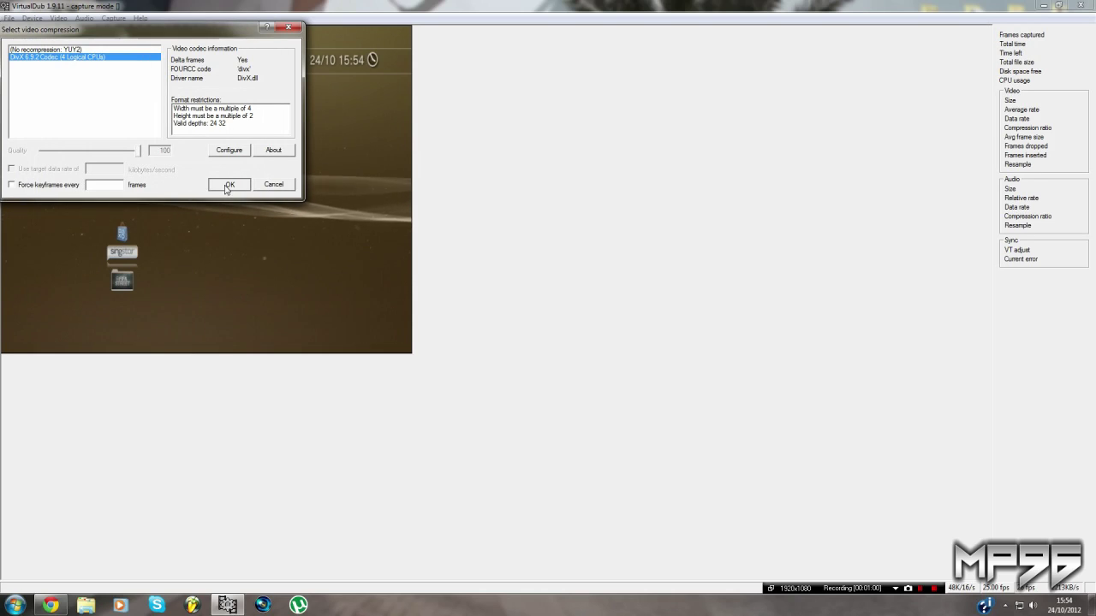
# Accept DivX as capture compression and bring up the Capture pin stream format settings
pyautogui.click(227, 185)
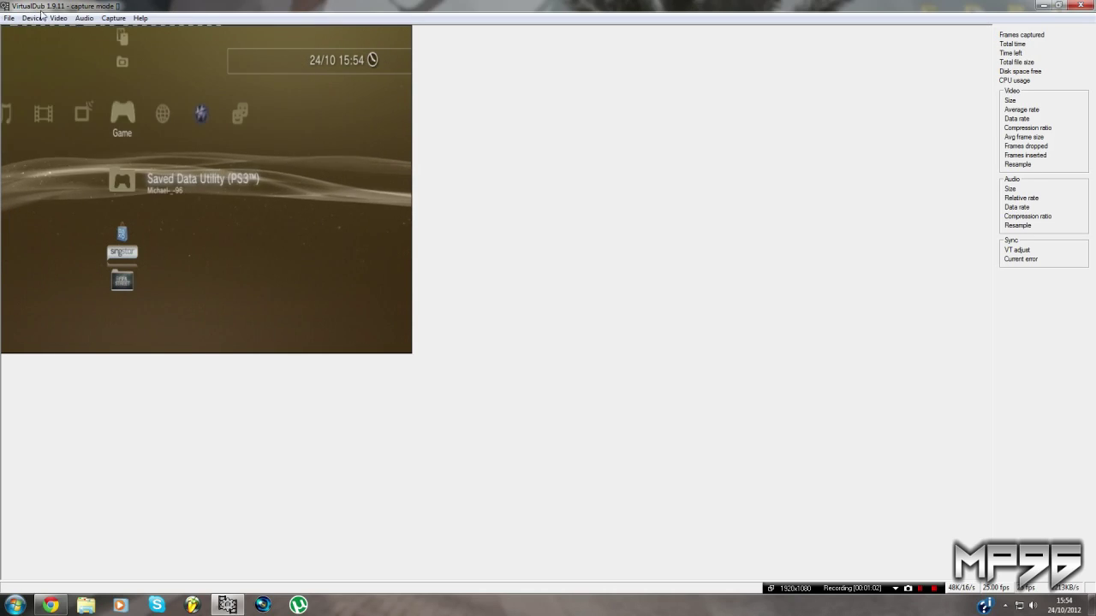
pyautogui.click(57, 18)
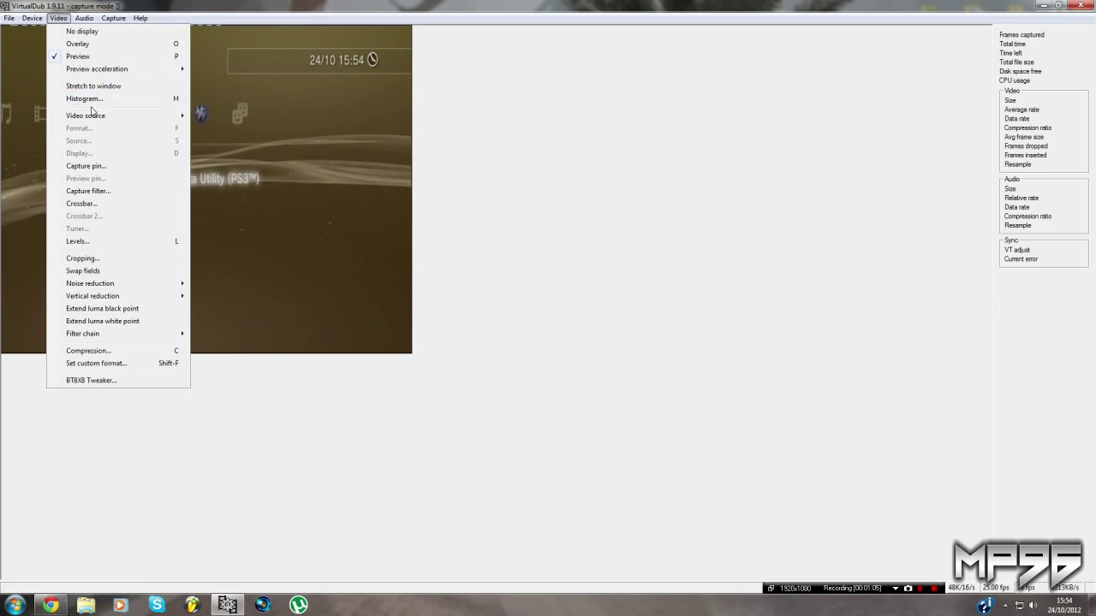
pyautogui.moveTo(95, 119)
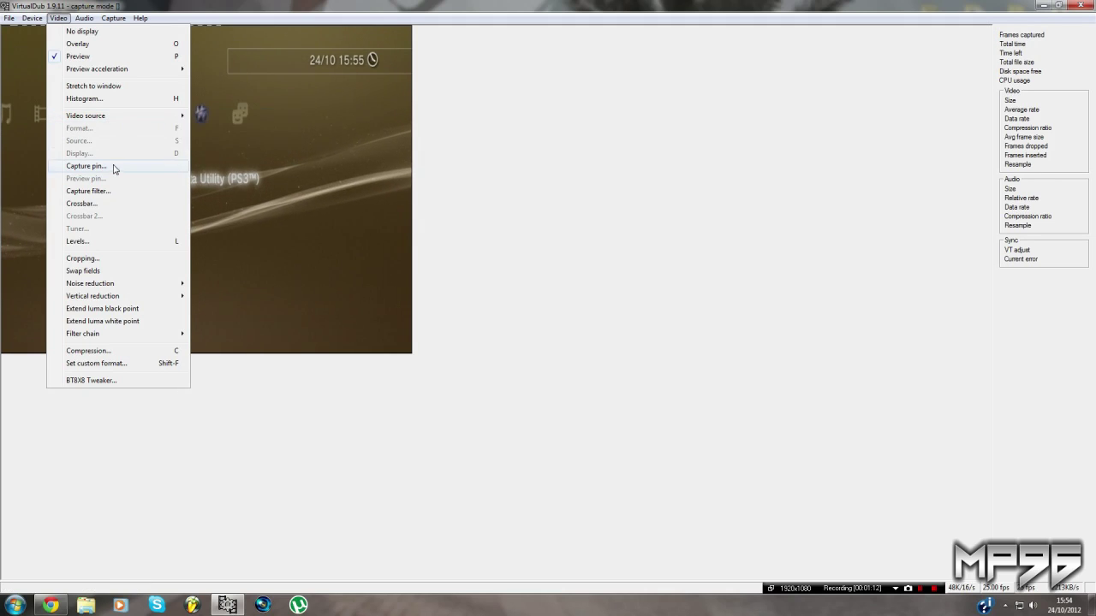
pyautogui.click(113, 168)
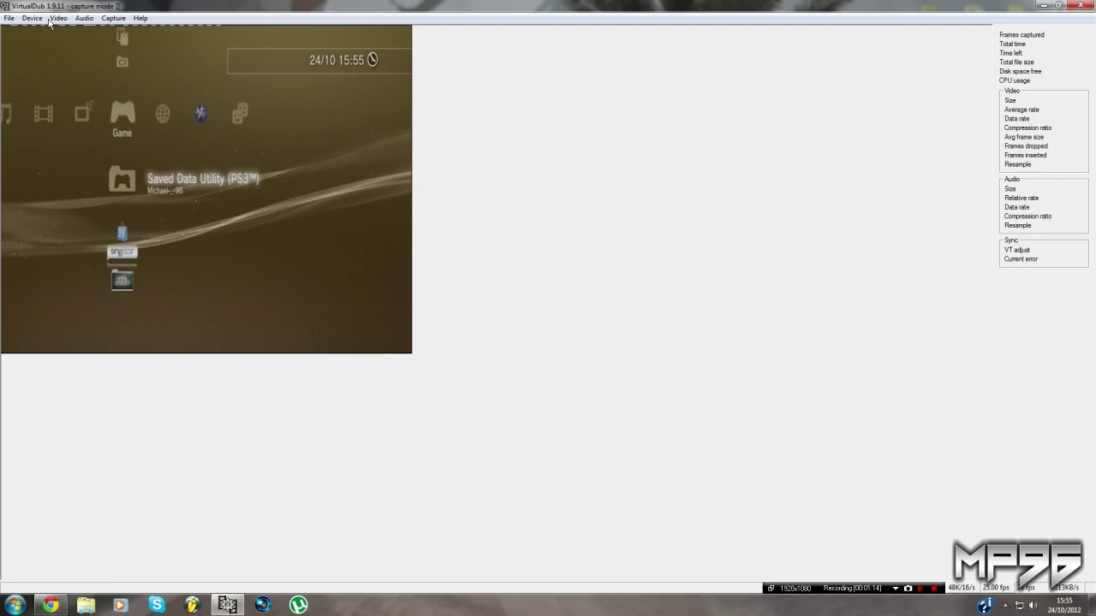
# Keep YUY2 as the colour space and set Quality to 1.000
pyautogui.click(107, 109)
pyautogui.click(107, 110)
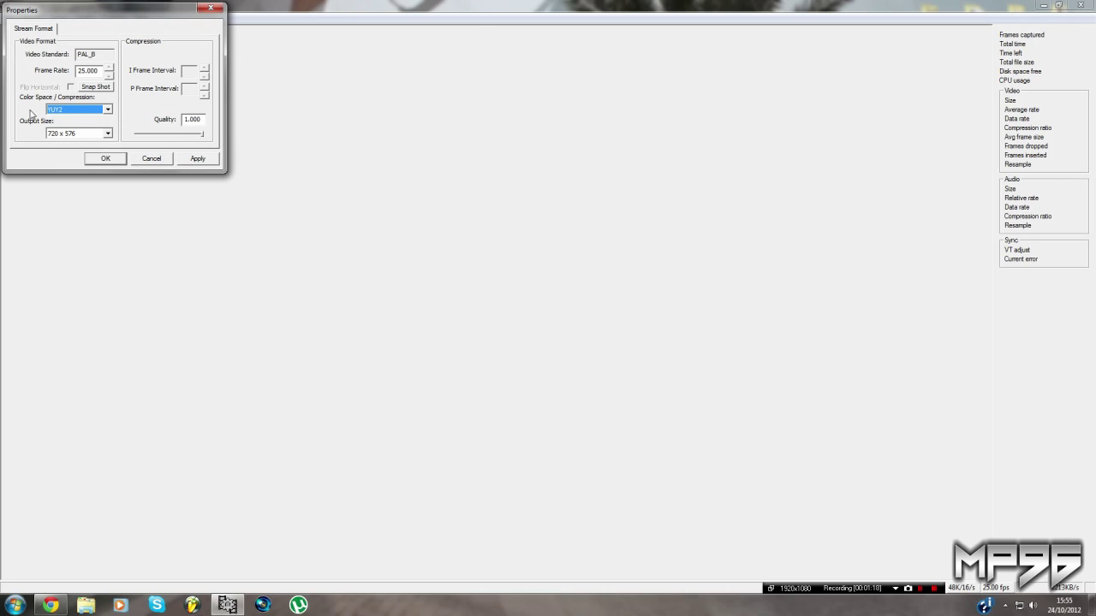
pyautogui.click(82, 111)
pyautogui.click(83, 114)
pyautogui.doubleClick(191, 119)
pyautogui.click(190, 119)
pyautogui.moveTo(202, 134)
pyautogui.mouseDown()
pyautogui.moveTo(183, 135)
pyautogui.moveTo(214, 135)
pyautogui.moveTo(152, 133)
pyautogui.moveTo(217, 136)
pyautogui.mouseUp()
pyautogui.hotkey('shift', 'Tab')
pyautogui.press('End')
# Set the capture frame rate to 25.000 fps
pyautogui.doubleClick(87, 70)
pyautogui.click(86, 70)
pyautogui.press('End')
pyautogui.click(104, 59)
pyautogui.click(95, 70)
pyautogui.doubleClick(95, 70)
pyautogui.write('25.000')
# Keep the 720 x 576 output size and YUY2, then apply the stream format
pyautogui.click(108, 134)
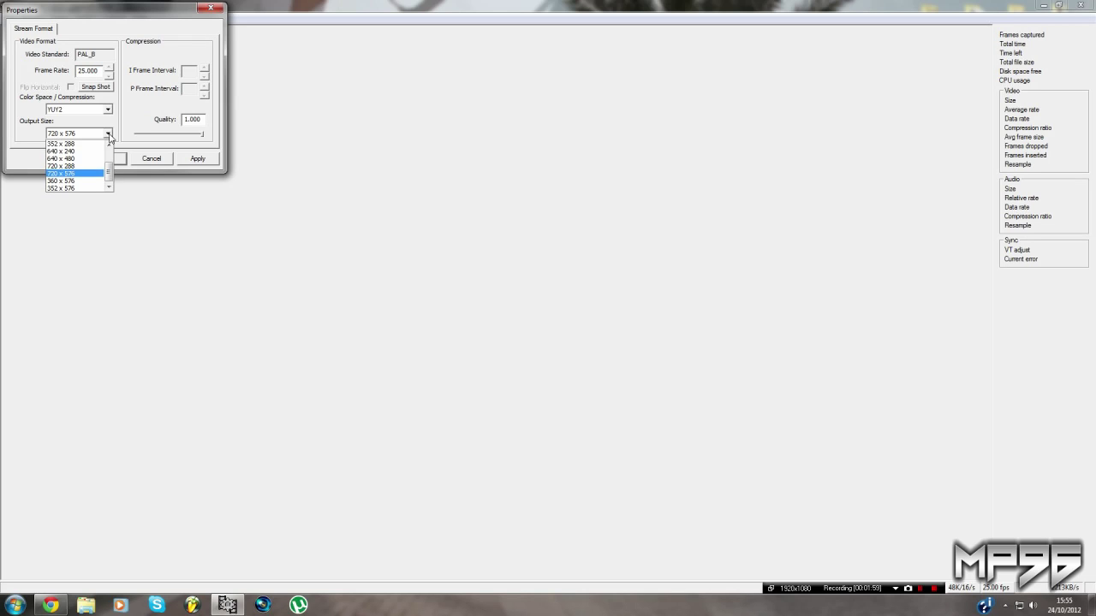
pyautogui.click(83, 176)
pyautogui.click(87, 136)
pyautogui.click(87, 135)
pyautogui.click(108, 110)
pyautogui.click(77, 120)
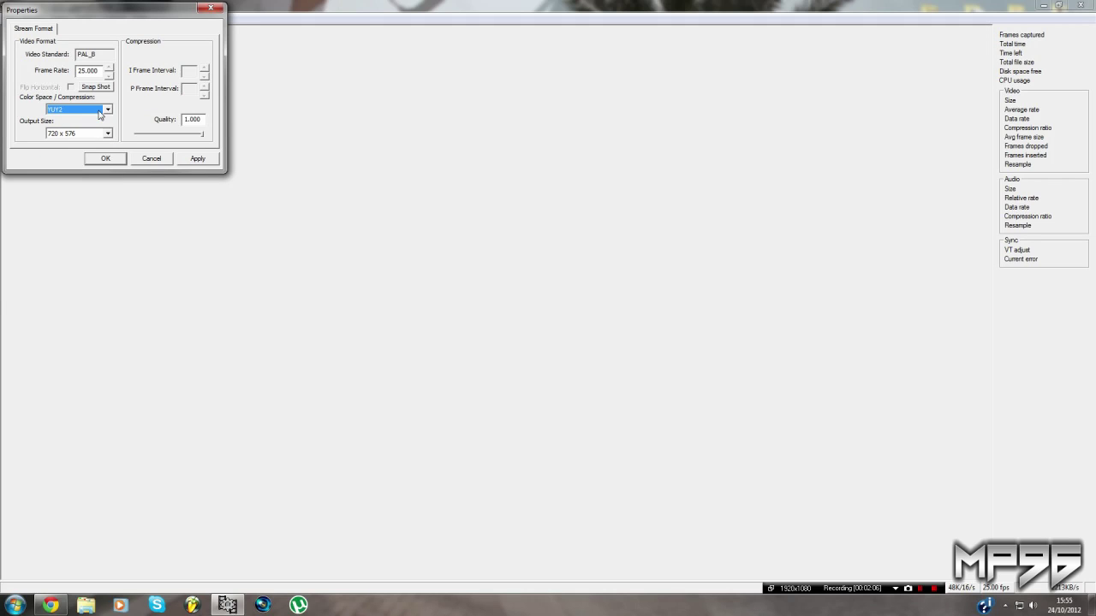
pyautogui.click(148, 142)
pyautogui.click(119, 159)
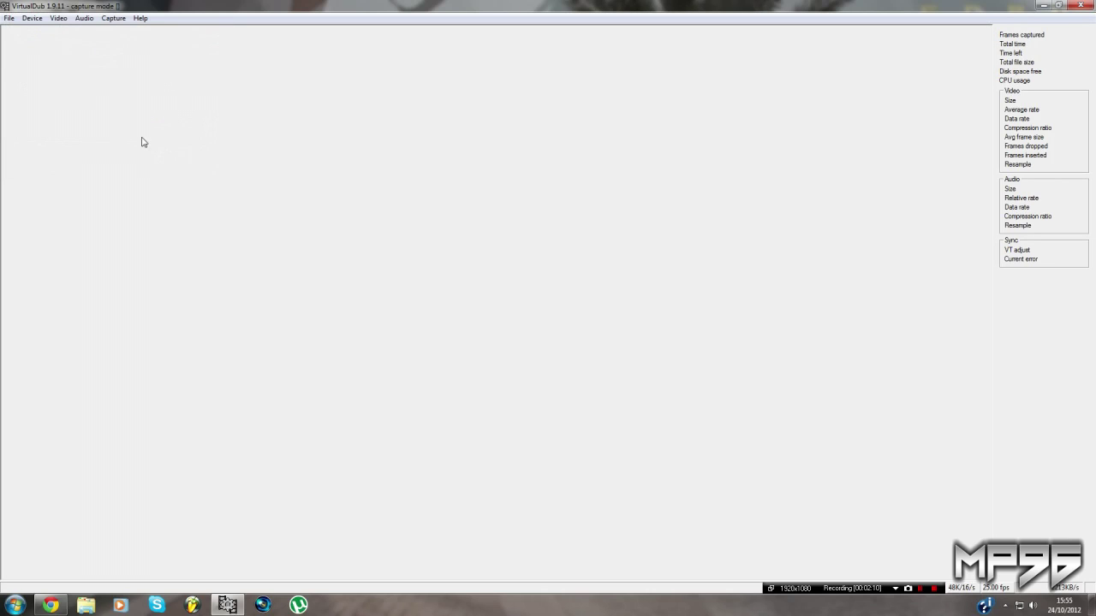
# In the capture filter, review the Video Proc Amp and Video Image tabs, restoring default picture adjustments
pyautogui.click(59, 18)
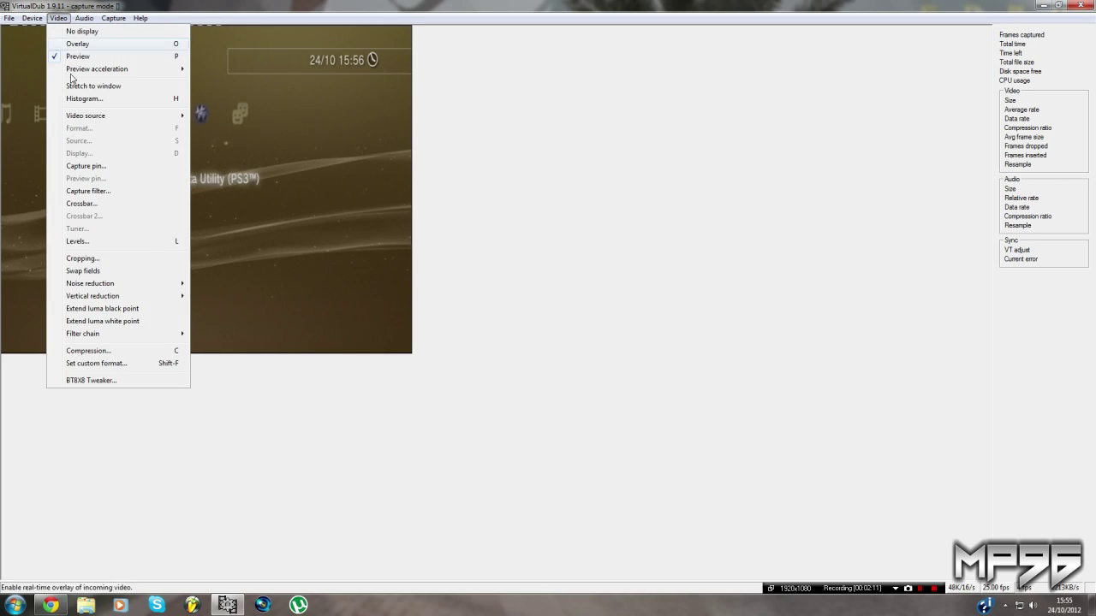
pyautogui.click(95, 193)
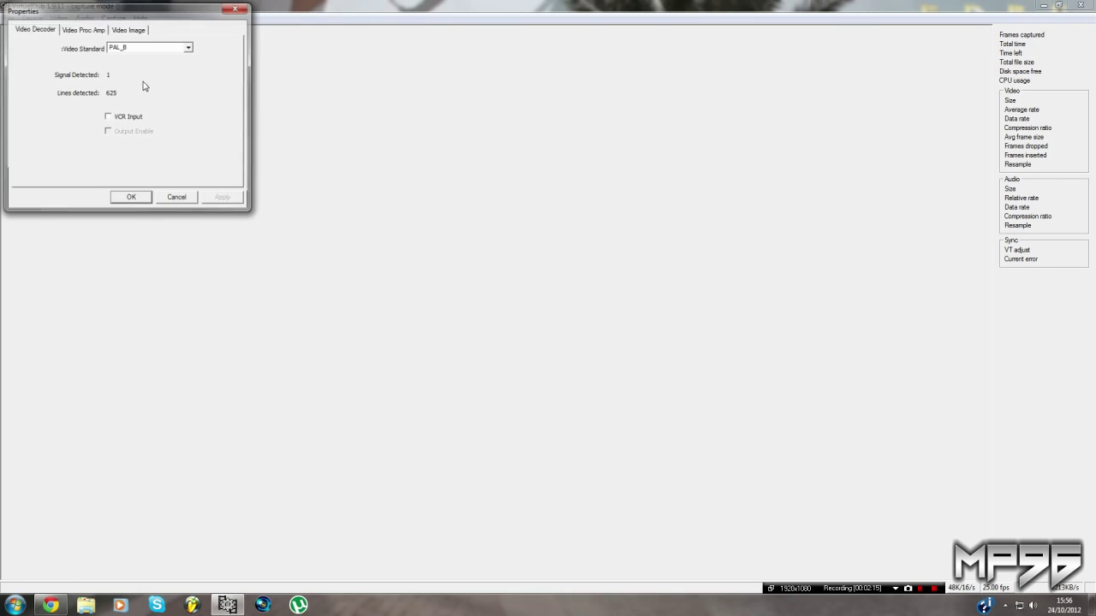
pyautogui.click(83, 30)
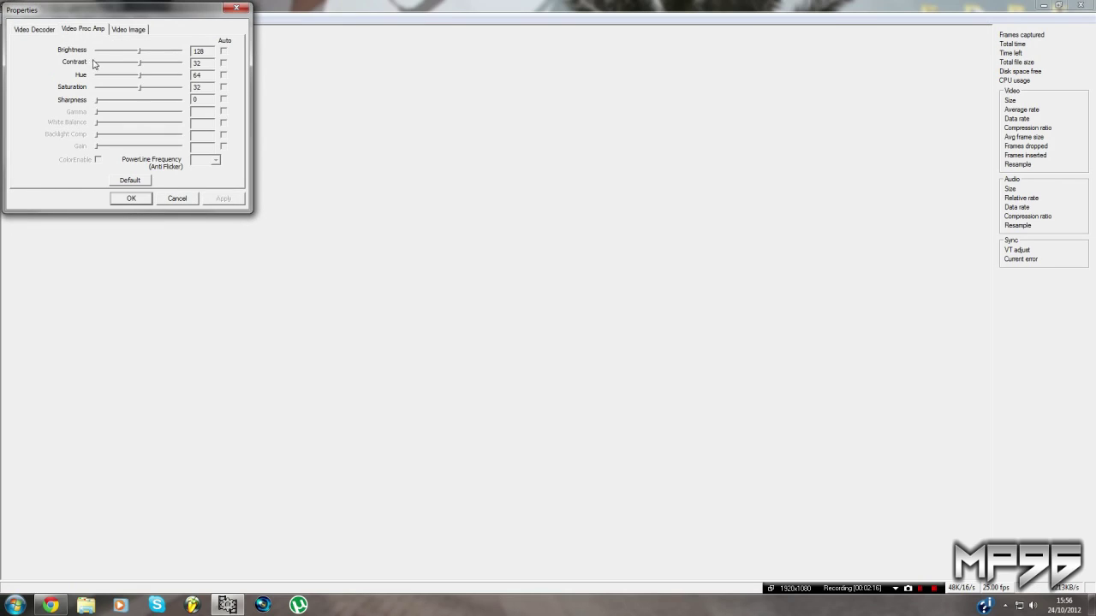
pyautogui.click(132, 30)
pyautogui.click(101, 34)
pyautogui.click(131, 183)
pyautogui.click(134, 32)
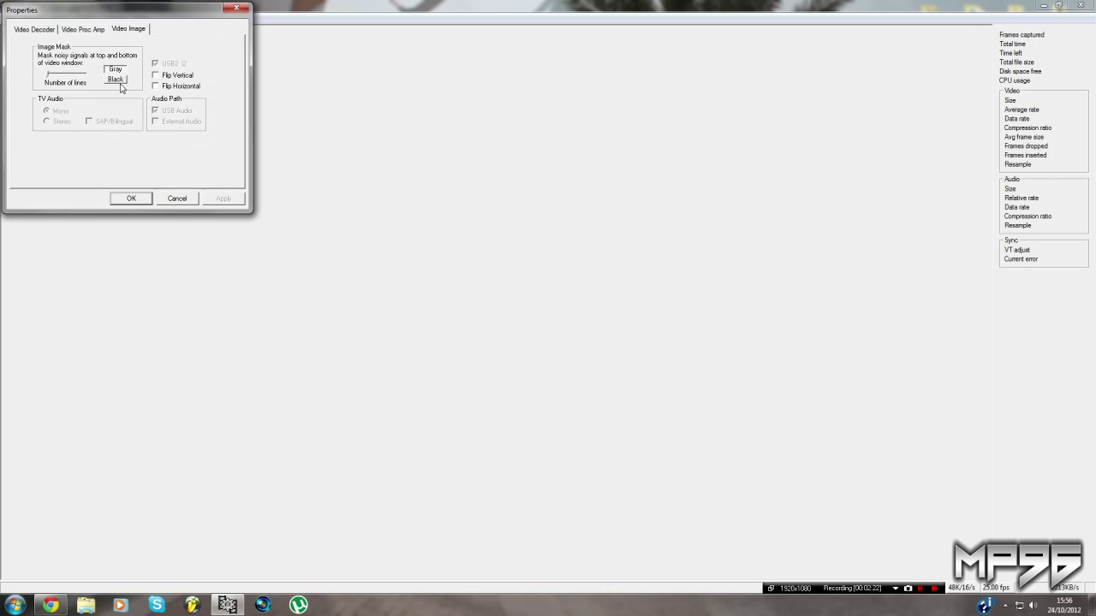
pyautogui.click(43, 32)
# Change the Video Standard in the Video Decoder tab, apply it, and close the dialog
pyautogui.press('Tab')
pyautogui.press('Up')
pyautogui.press('Down')
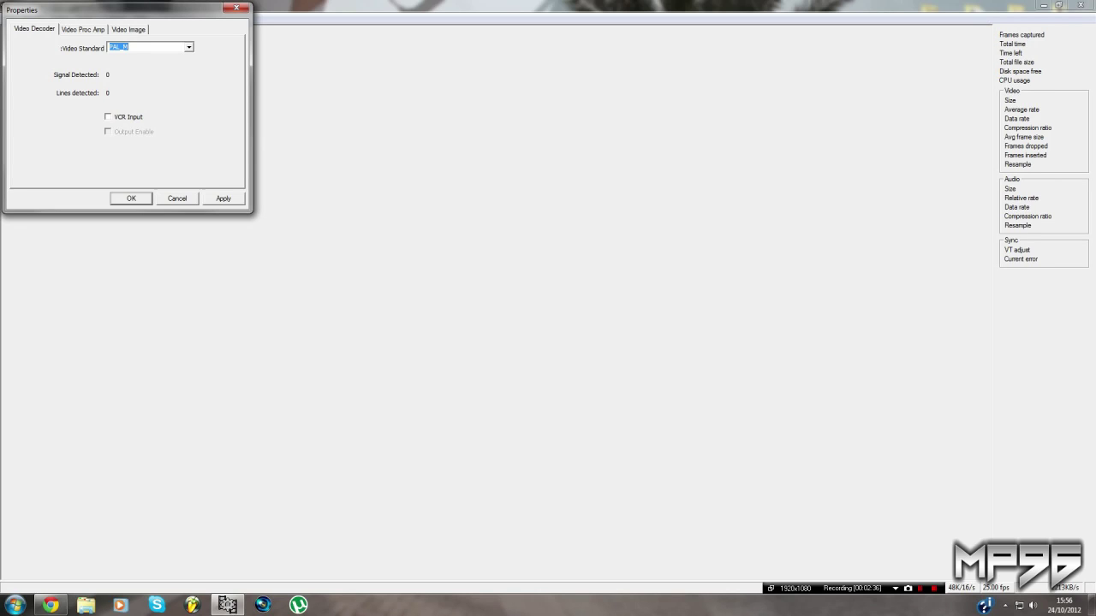
pyautogui.press('Down')
pyautogui.press('Down')
pyautogui.press('Down')
pyautogui.press('Home')
pyautogui.click(216, 199)
pyautogui.click(131, 198)
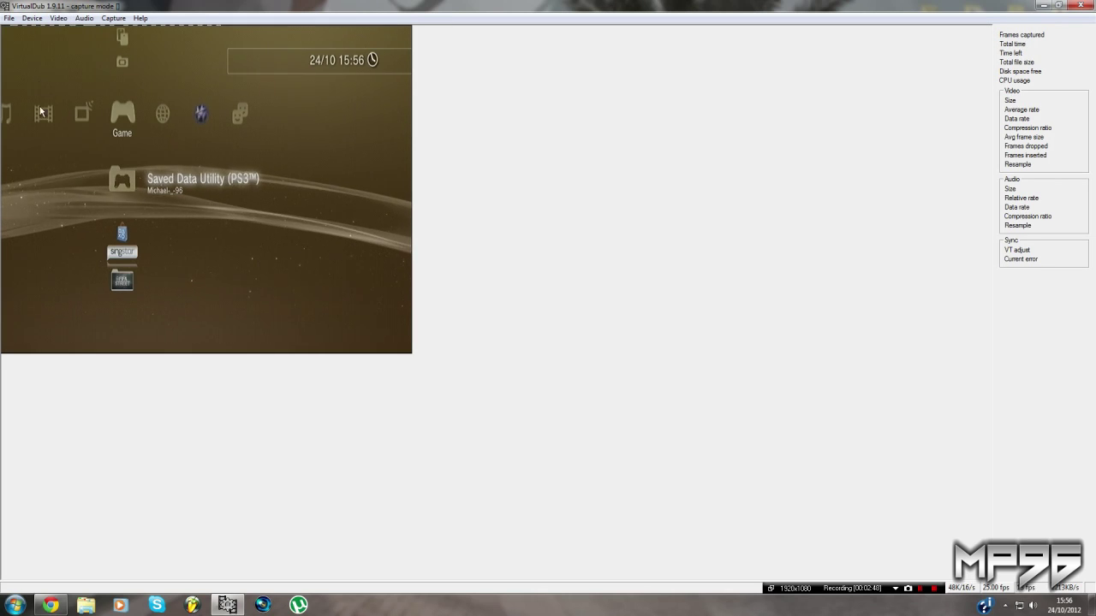
# Glance at the capture stream format properties and close them
pyautogui.click(58, 18)
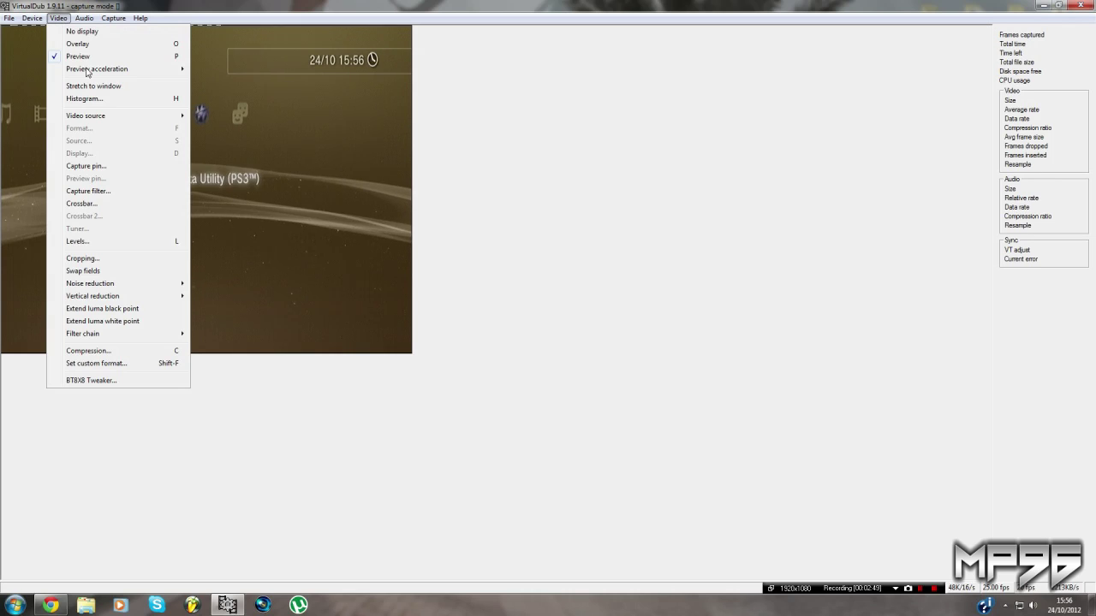
pyautogui.click(92, 170)
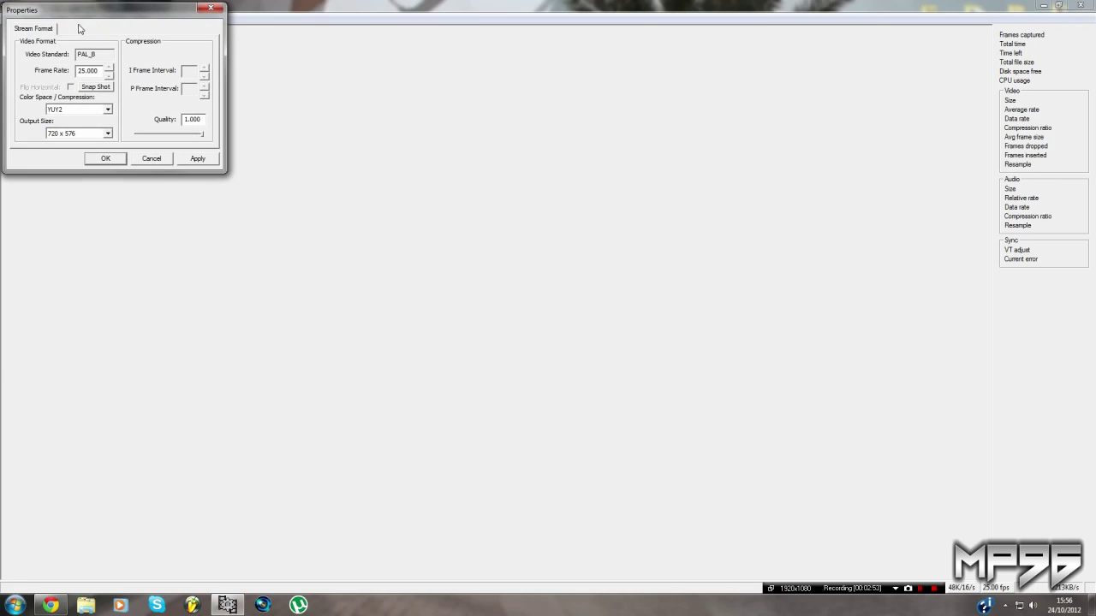
pyautogui.click(209, 9)
# Check Video Proc Amp in the capture filter, then show the Video Levels controls
pyautogui.click(58, 18)
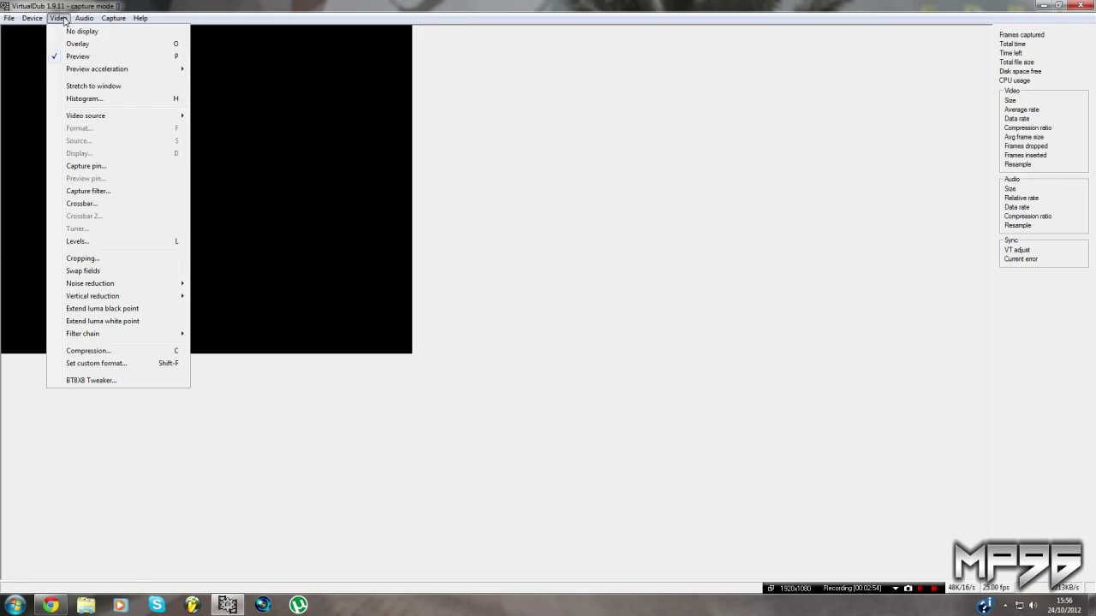
pyautogui.click(101, 195)
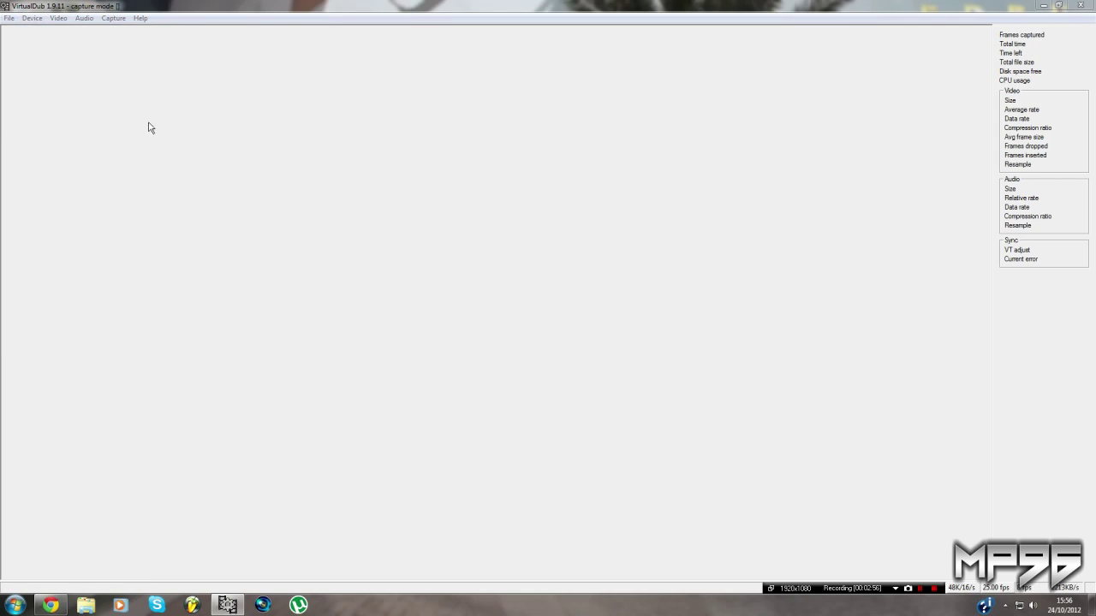
pyautogui.click(99, 32)
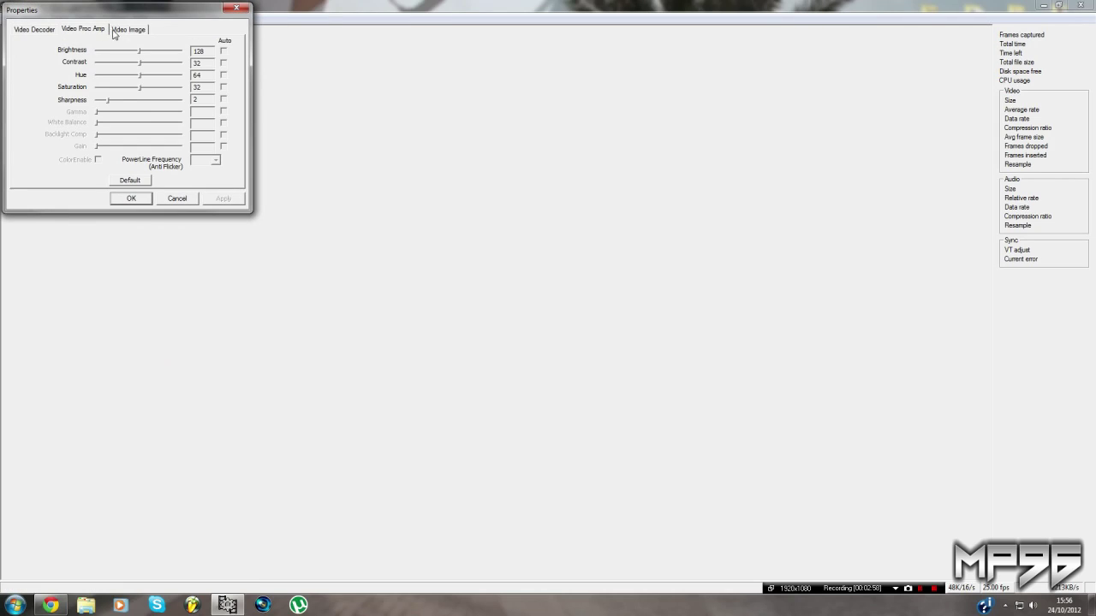
pyautogui.click(131, 198)
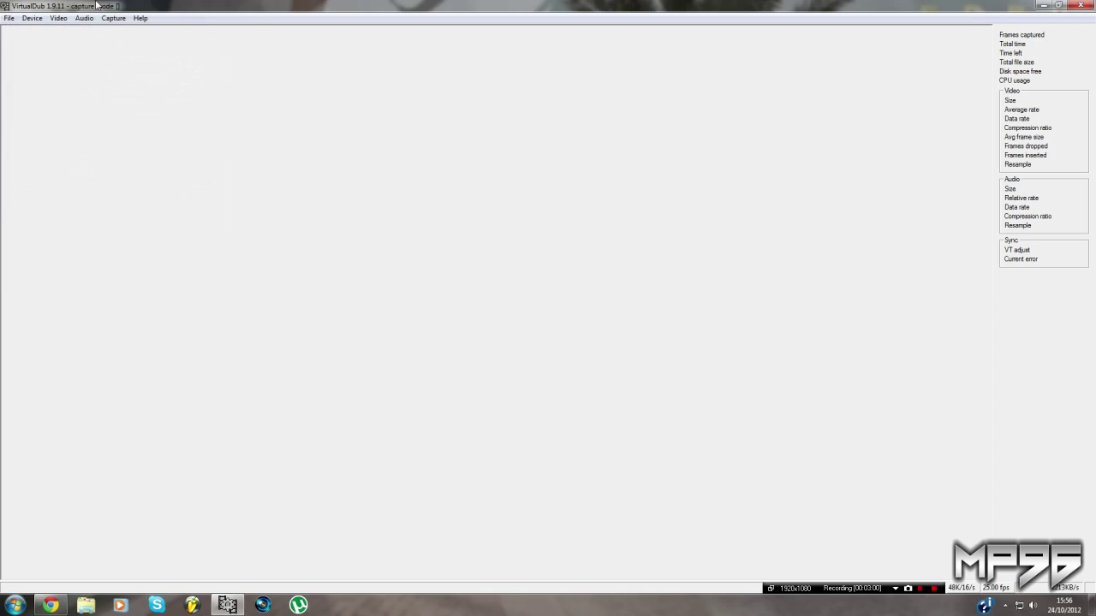
pyautogui.click(58, 18)
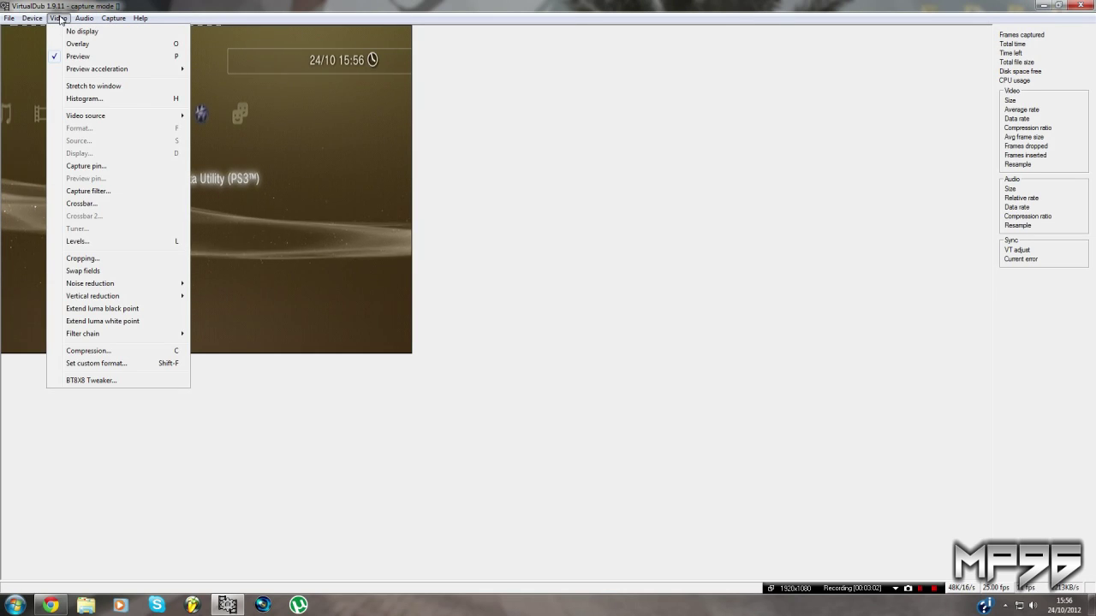
pyautogui.click(89, 241)
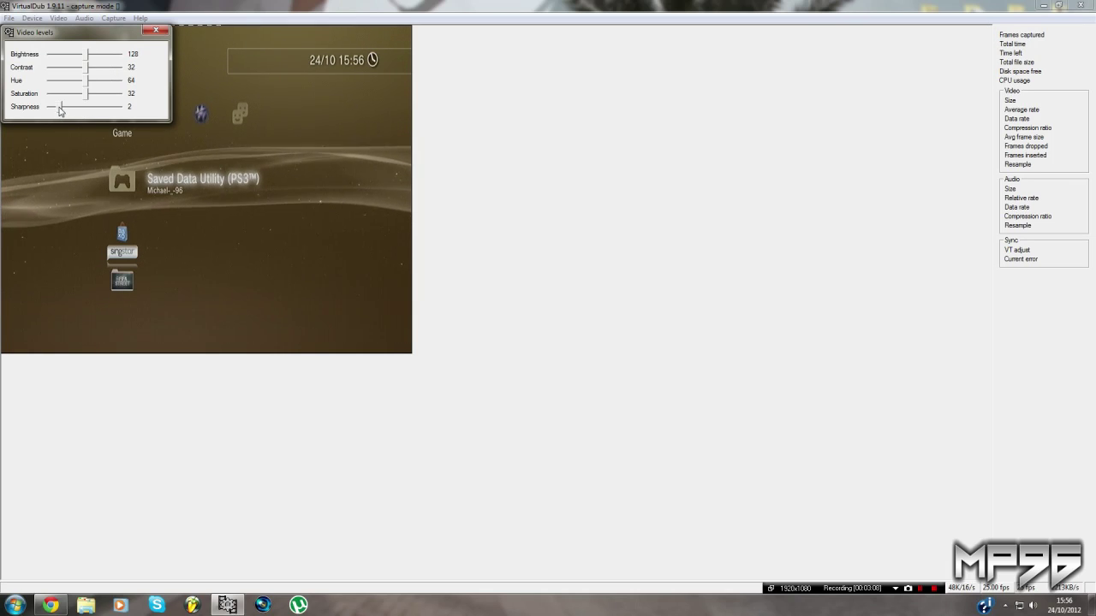
# Close Video levels and confirm a custom capture format of 720 x 576 with YUY2 data
pyautogui.click(156, 30)
pyautogui.click(62, 18)
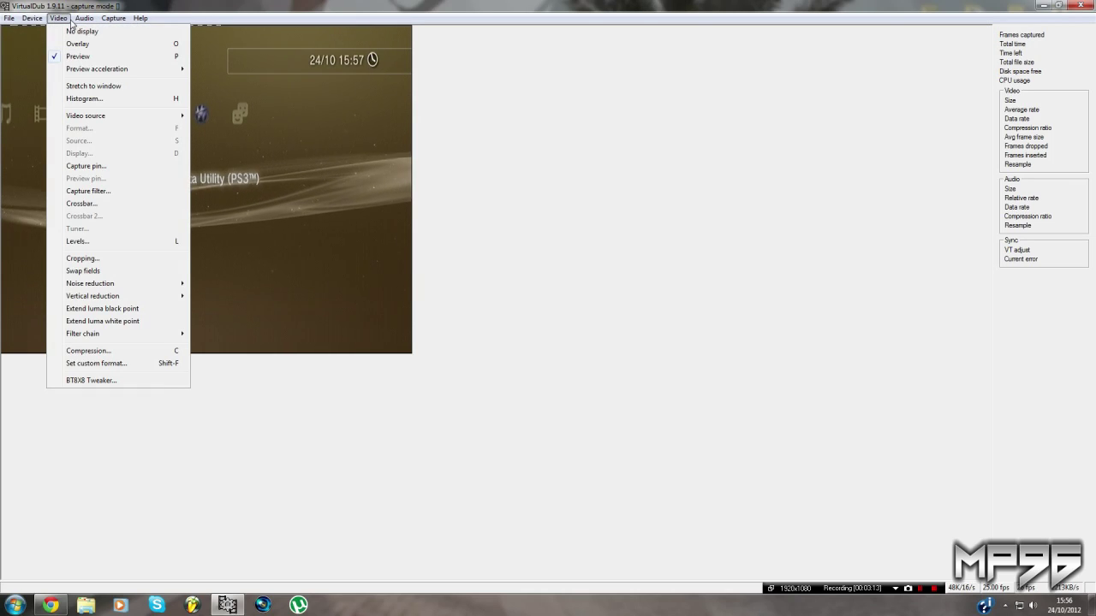
pyautogui.click(94, 364)
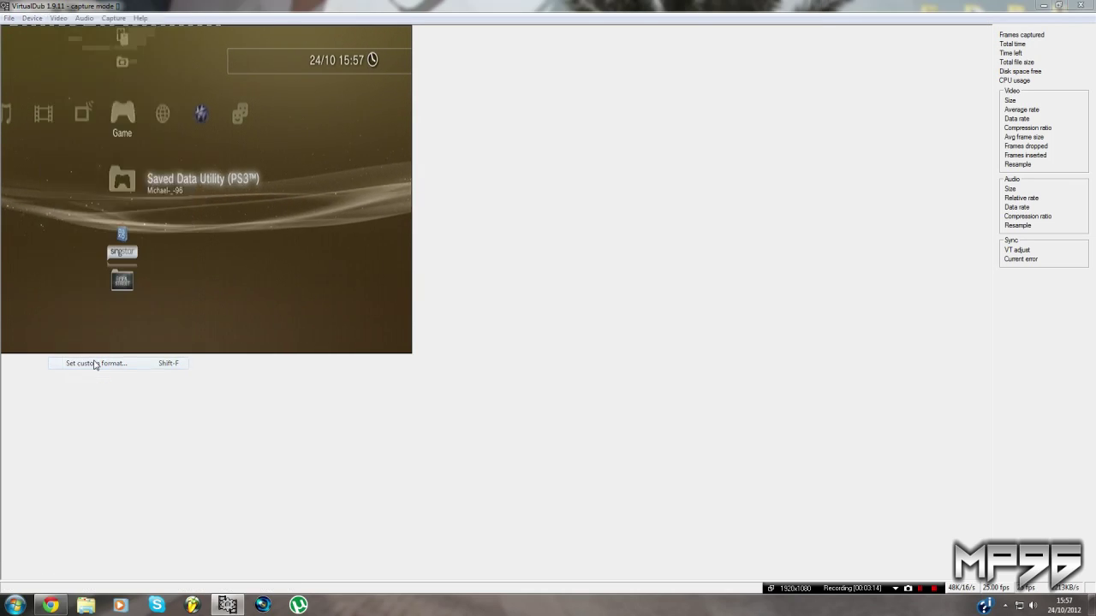
pyautogui.click(43, 156)
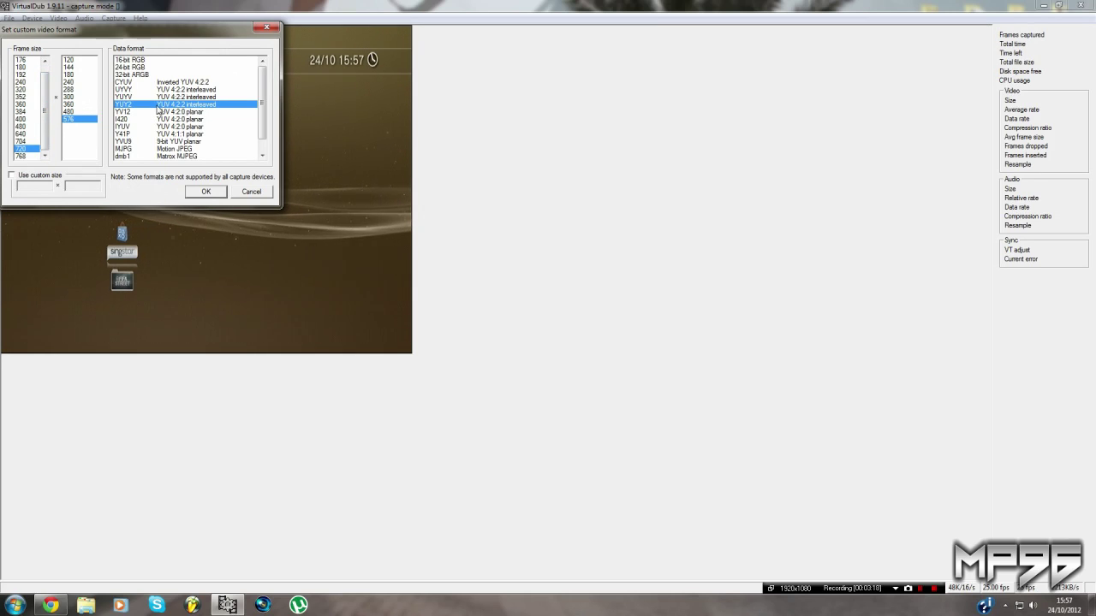
pyautogui.scroll(-3, 153, 79)
pyautogui.scroll(3, 152, 79)
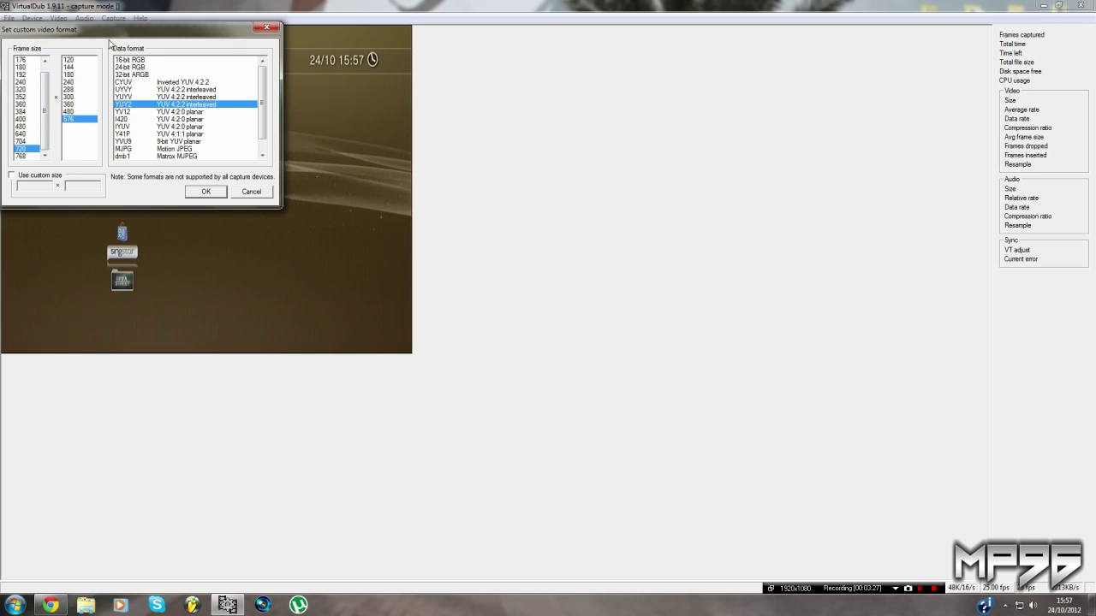
pyautogui.moveTo(109, 40); pyautogui.dragTo(157, 66)
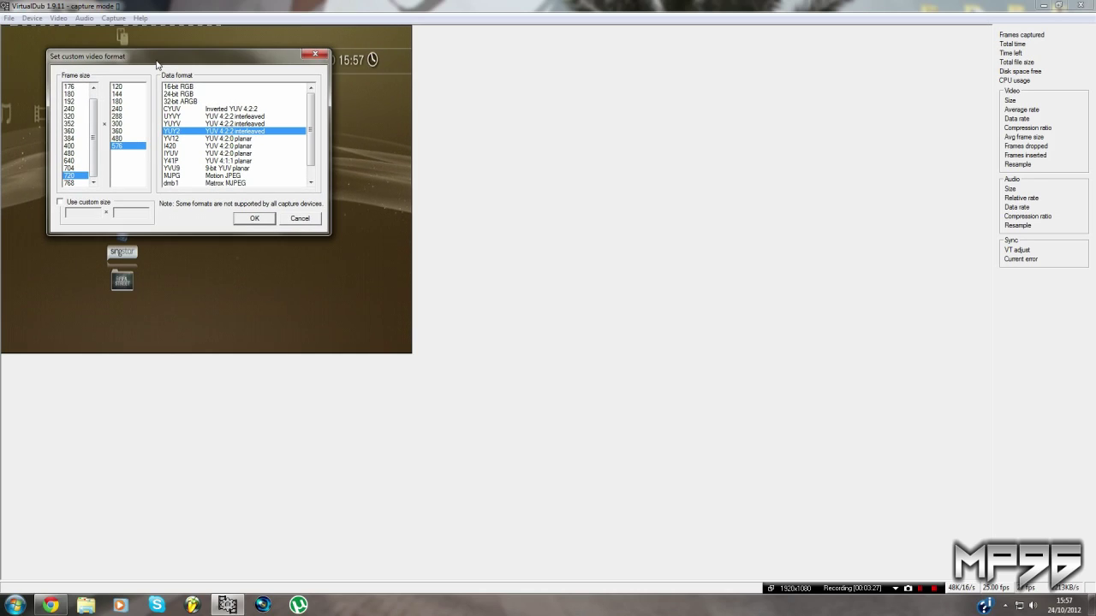
pyautogui.click(254, 220)
pyautogui.click(8, 18)
# Save the capture as Test Video for Easycap.avi in the Super Street Fighter 4 folder
pyautogui.click(34, 29)
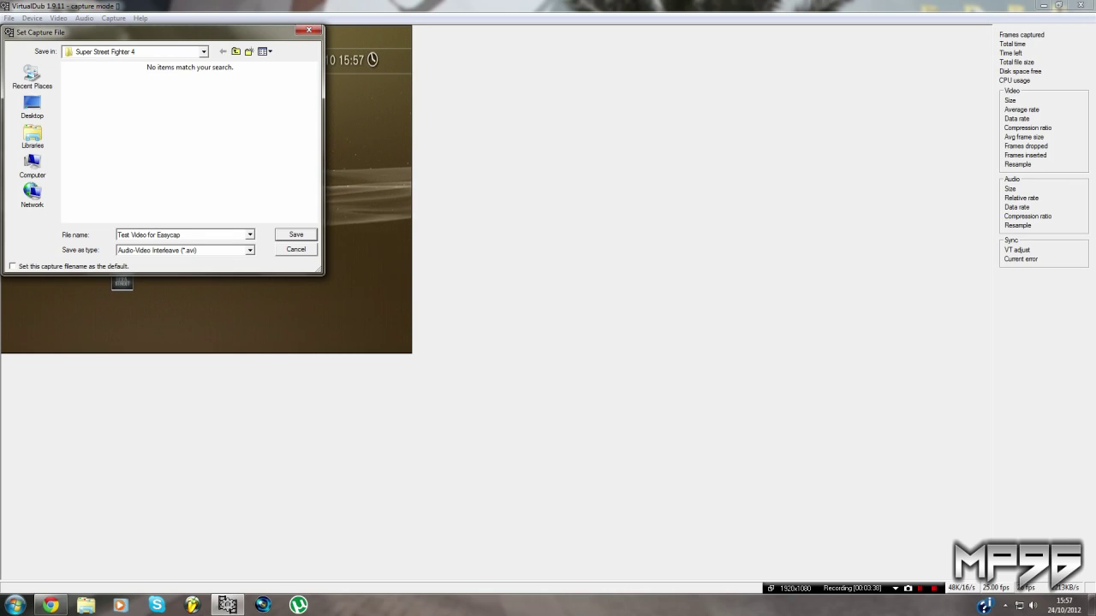
pyautogui.press('Return')
pyautogui.click(113, 18)
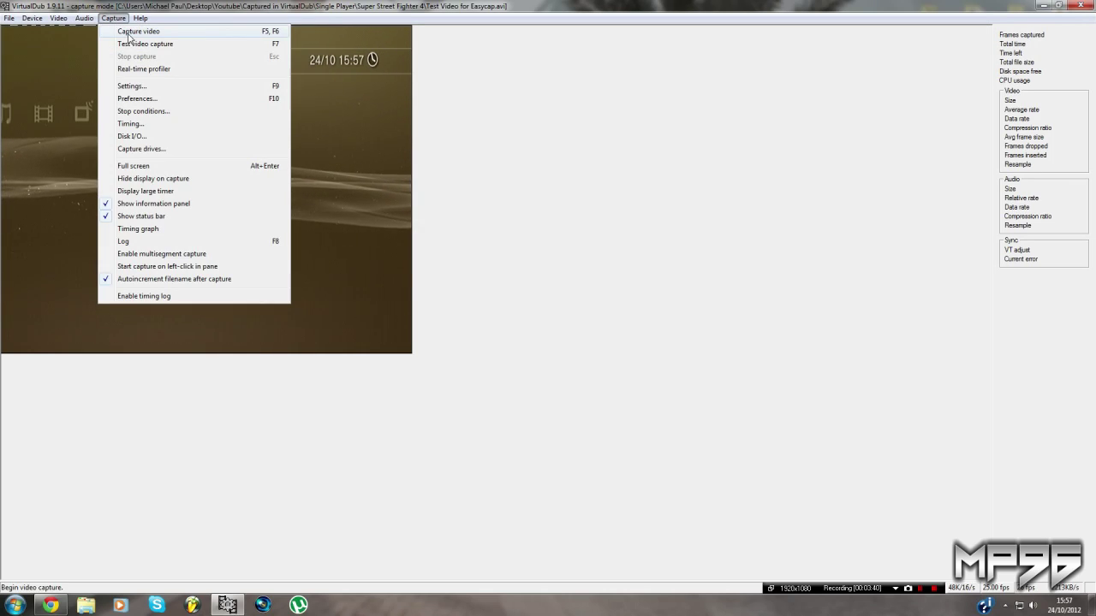
pyautogui.click(552, 112)
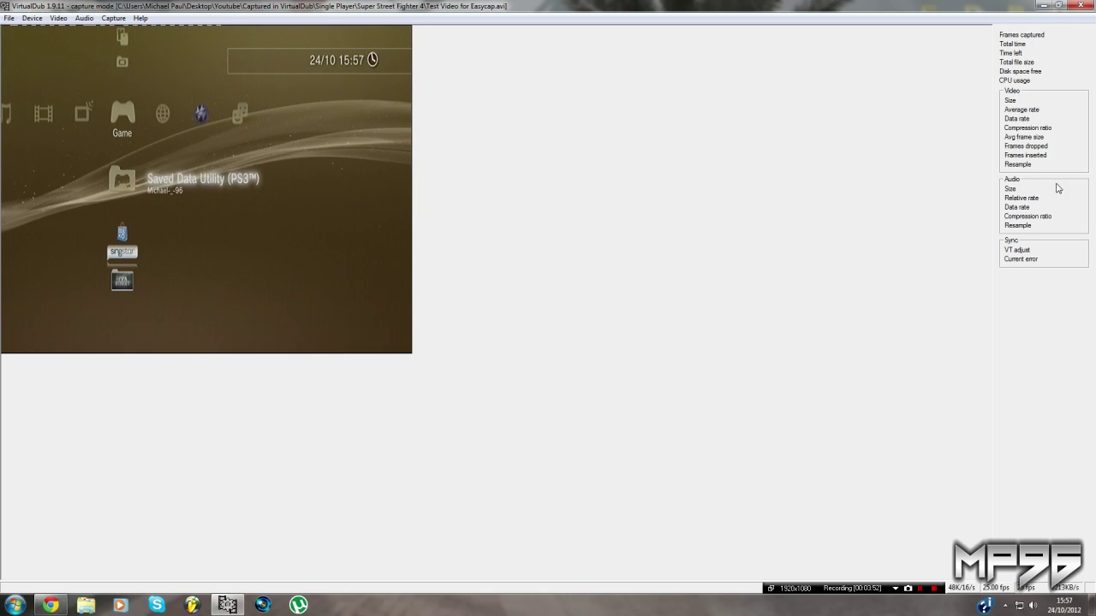
pyautogui.click(106, 19)
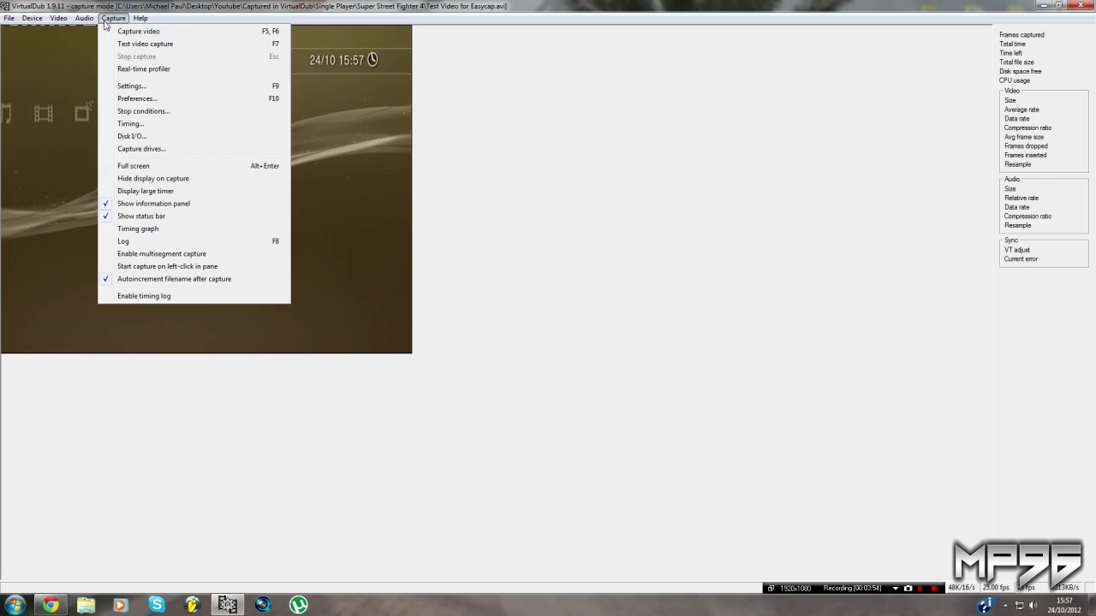
pyautogui.click(134, 124)
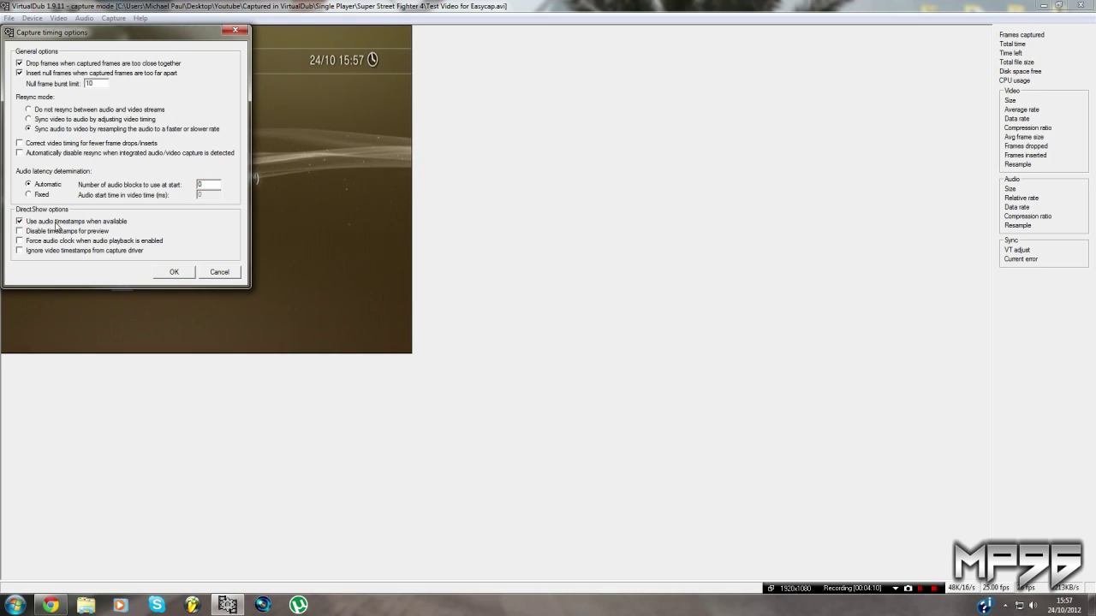
pyautogui.moveTo(56, 30); pyautogui.dragTo(226, 71)
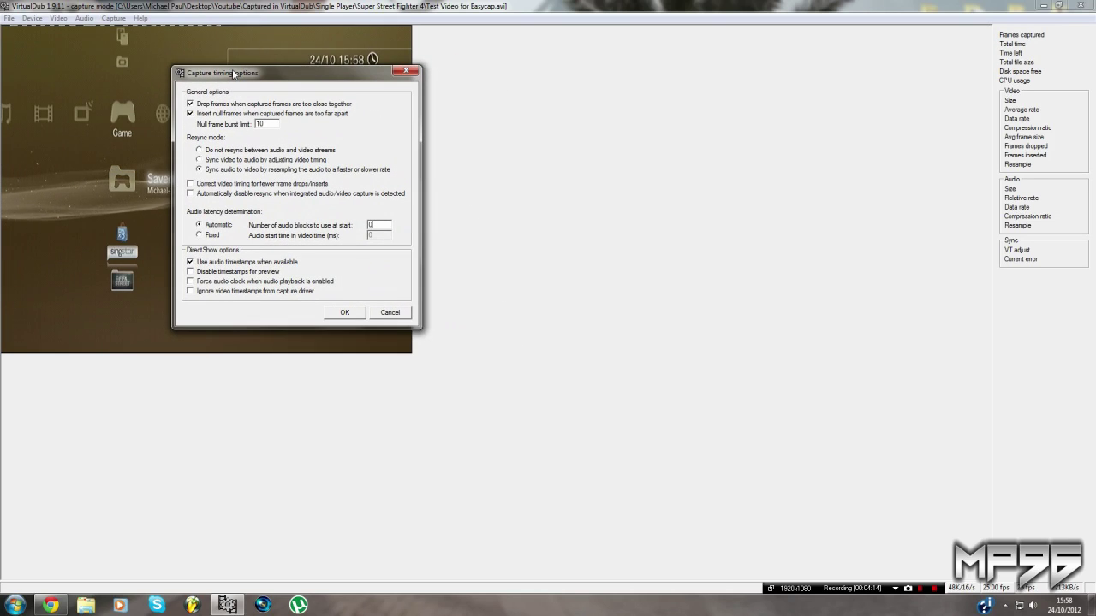
pyautogui.click(388, 314)
pyautogui.click(122, 18)
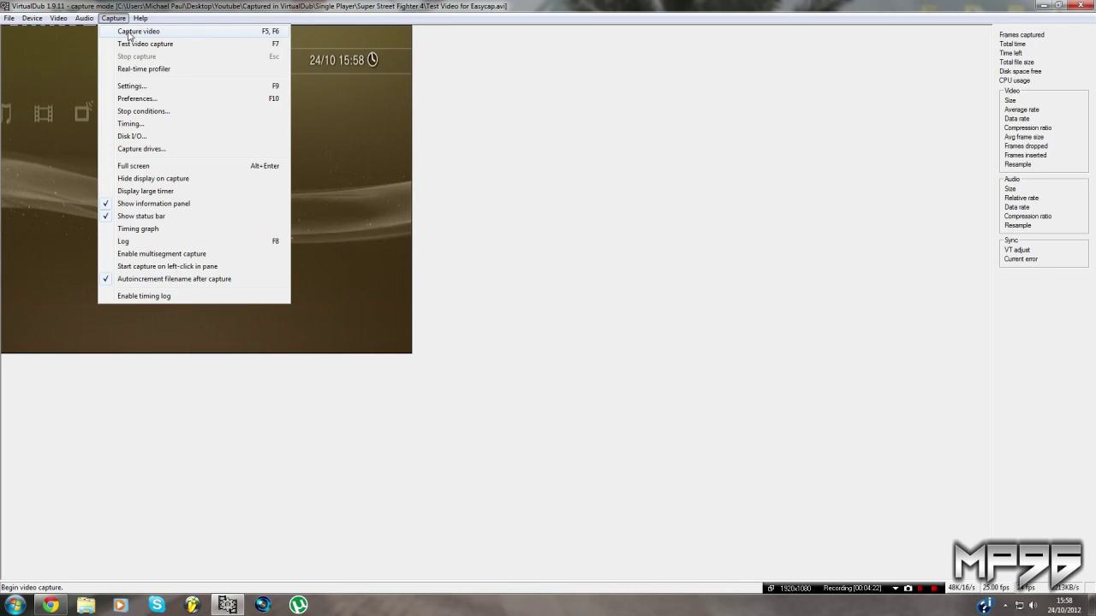
# Start capturing the PS3 feed to Test Video for Easycap.avi with Capture video (F5)
pyautogui.click(128, 32)
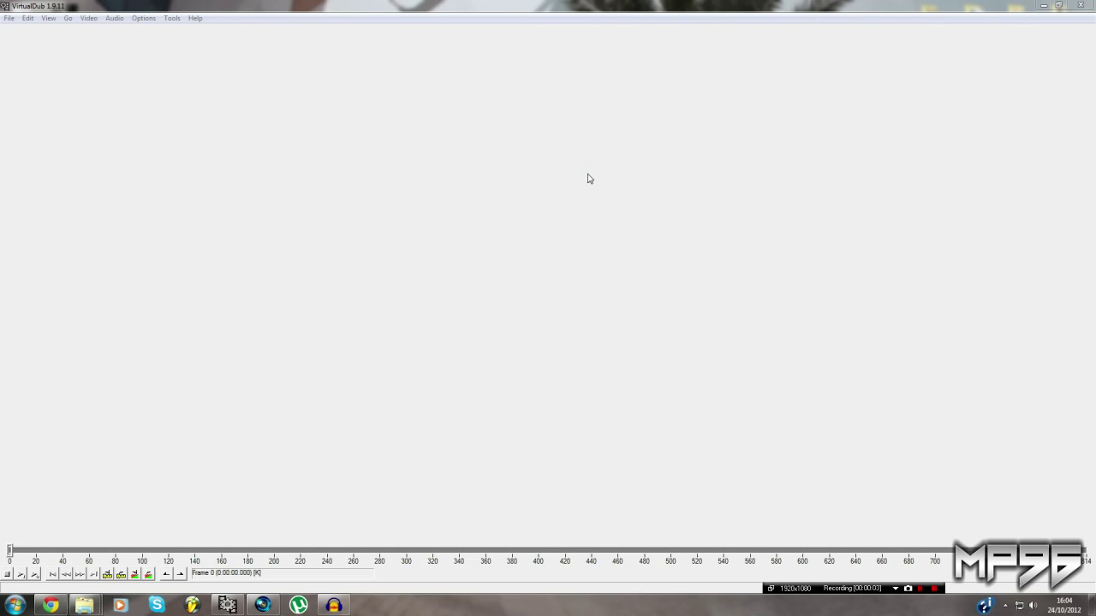
# Load Test Video for Easycap.avi and preview frames around 330 and 68 on the timeline
pyautogui.click(6, 18)
pyautogui.click(24, 31)
pyautogui.click(104, 124)
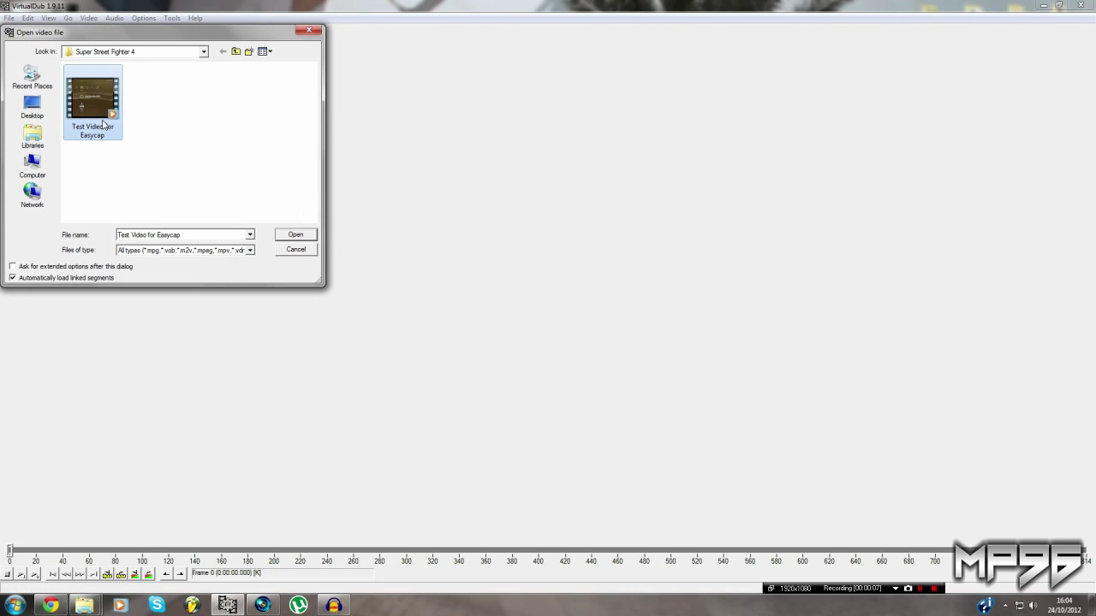
pyautogui.doubleClick(118, 128)
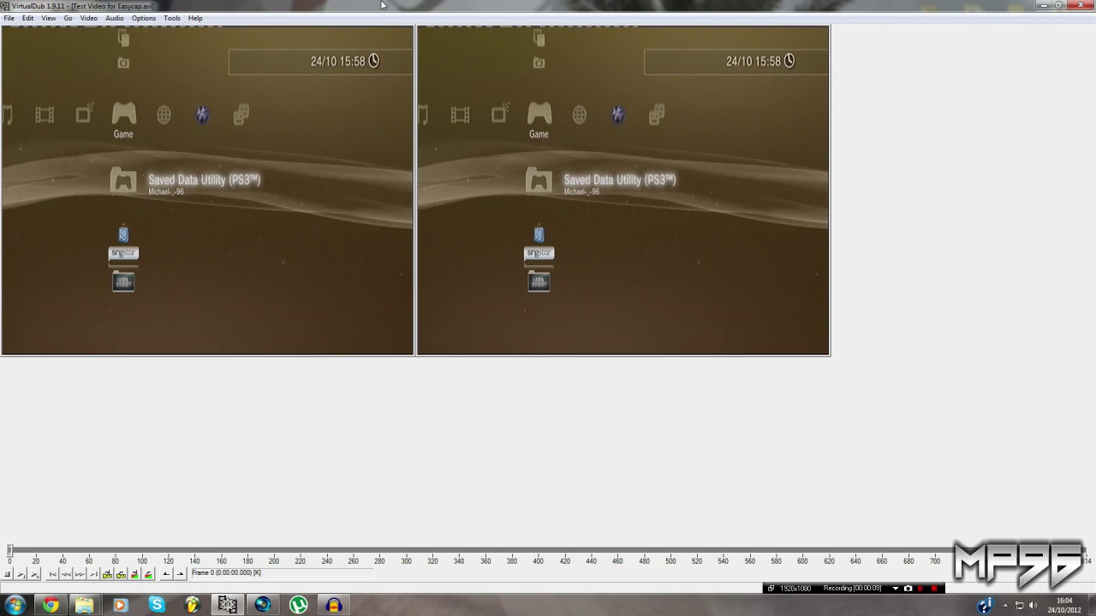
pyautogui.moveTo(12, 552); pyautogui.dragTo(433, 552)
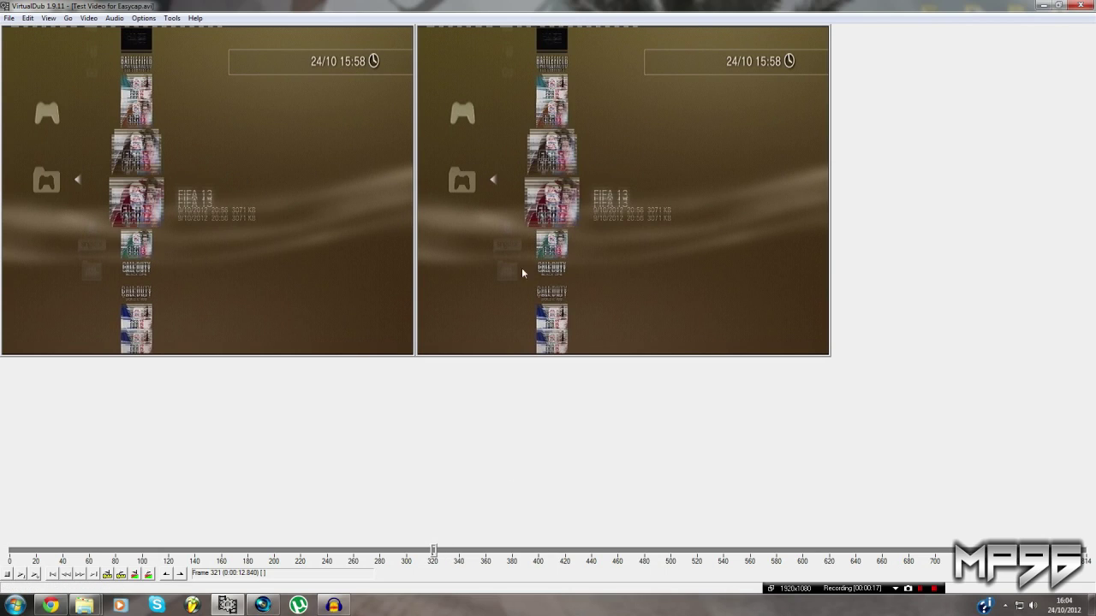
pyautogui.moveTo(182, 555); pyautogui.dragTo(99, 550)
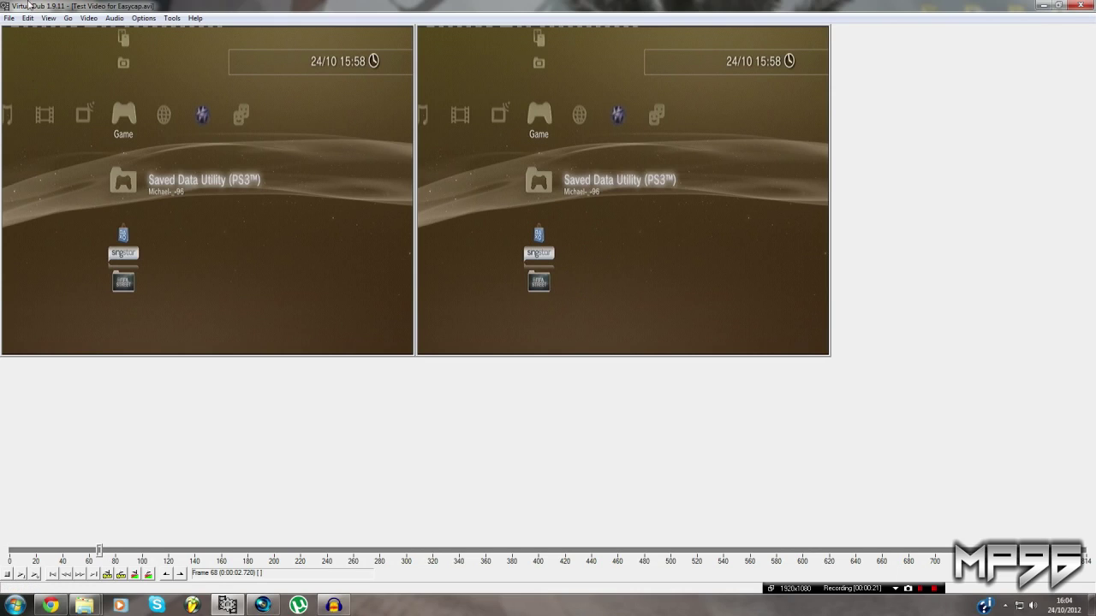
# Set video compression to DivX 6.9.2, 1-pass at 10000 kbps with the 1080HD Profile
pyautogui.click(89, 18)
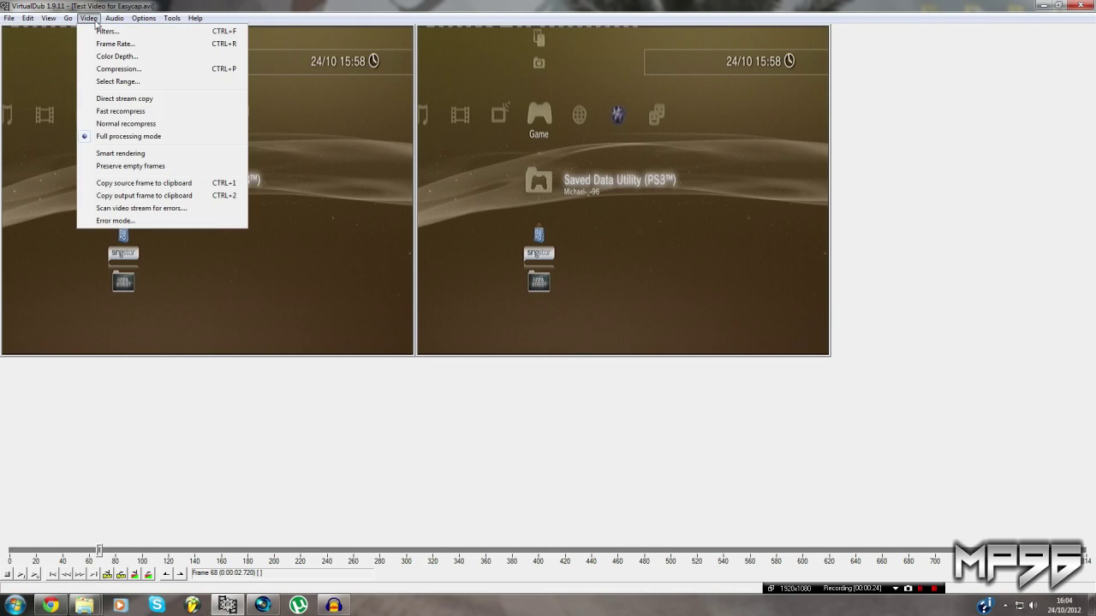
pyautogui.click(119, 68)
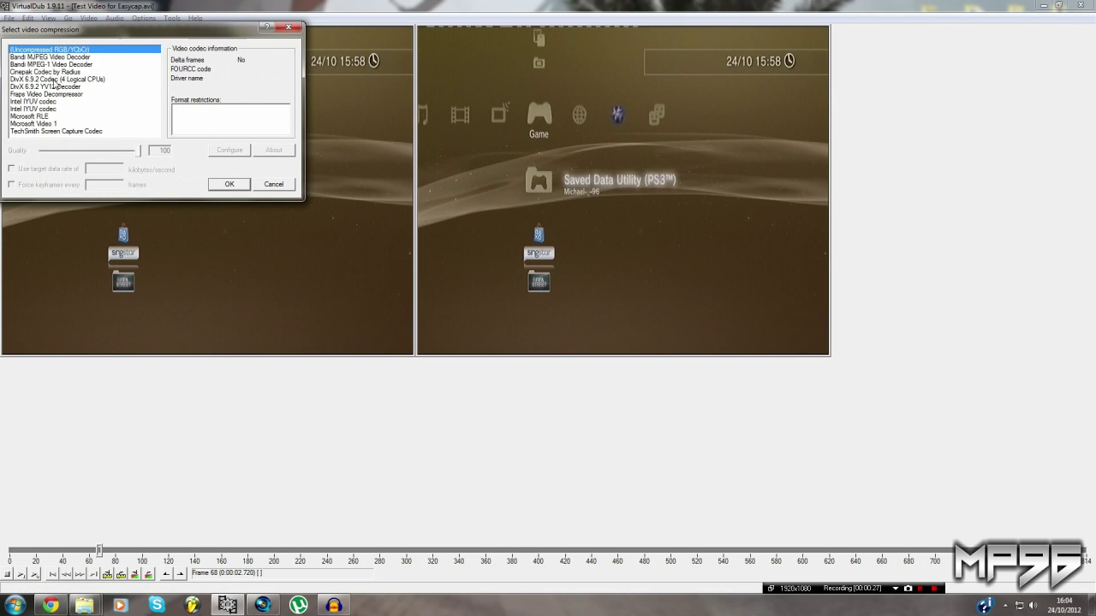
pyautogui.click(54, 80)
pyautogui.click(228, 150)
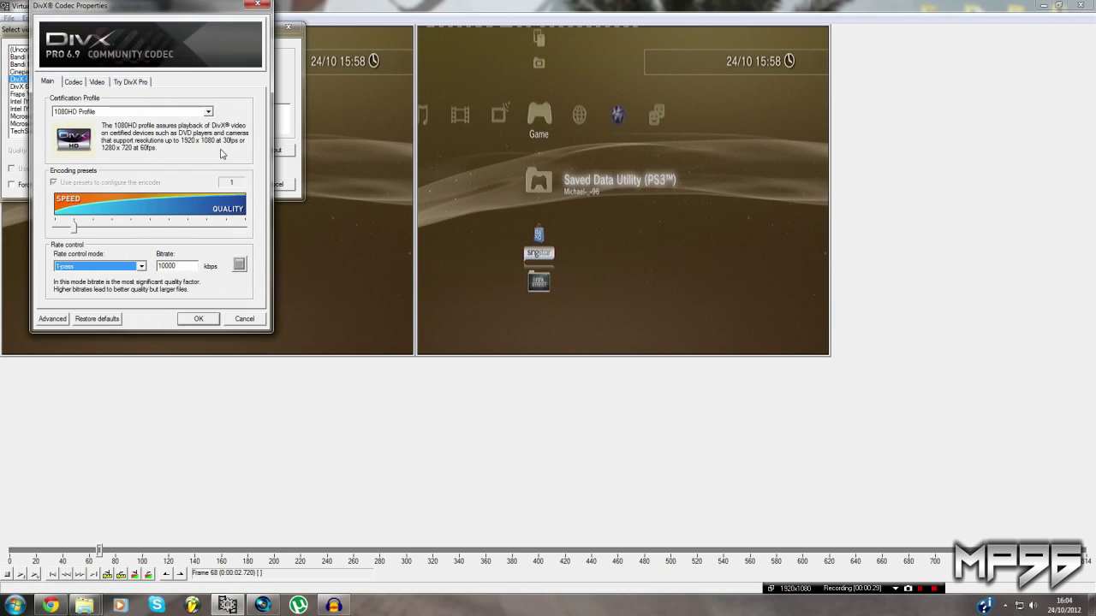
pyautogui.click(176, 267)
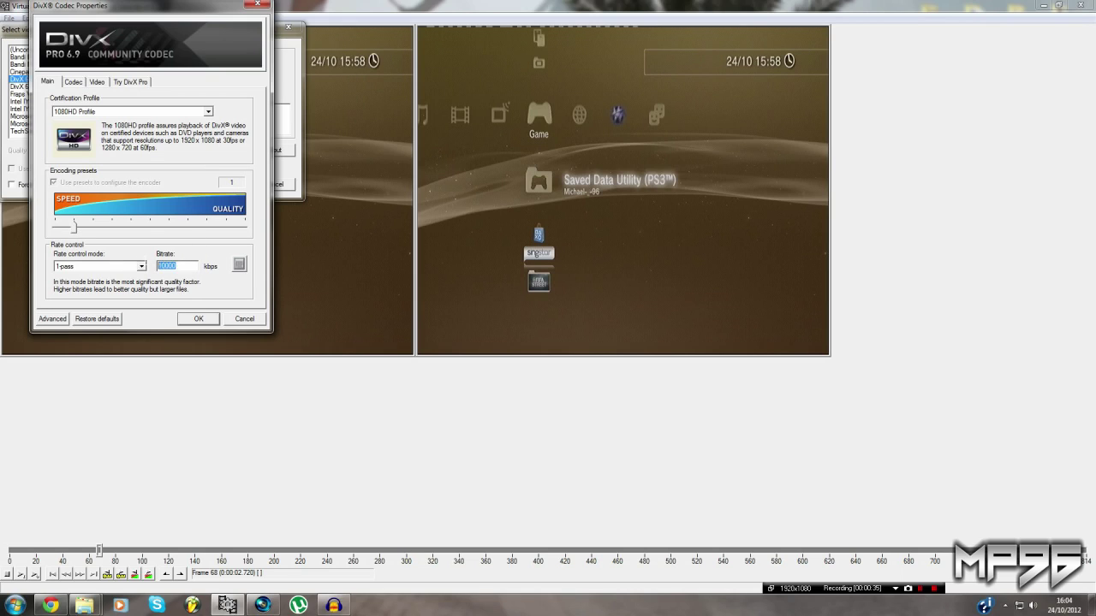
pyautogui.click(199, 319)
pyautogui.click(236, 186)
pyautogui.click(87, 19)
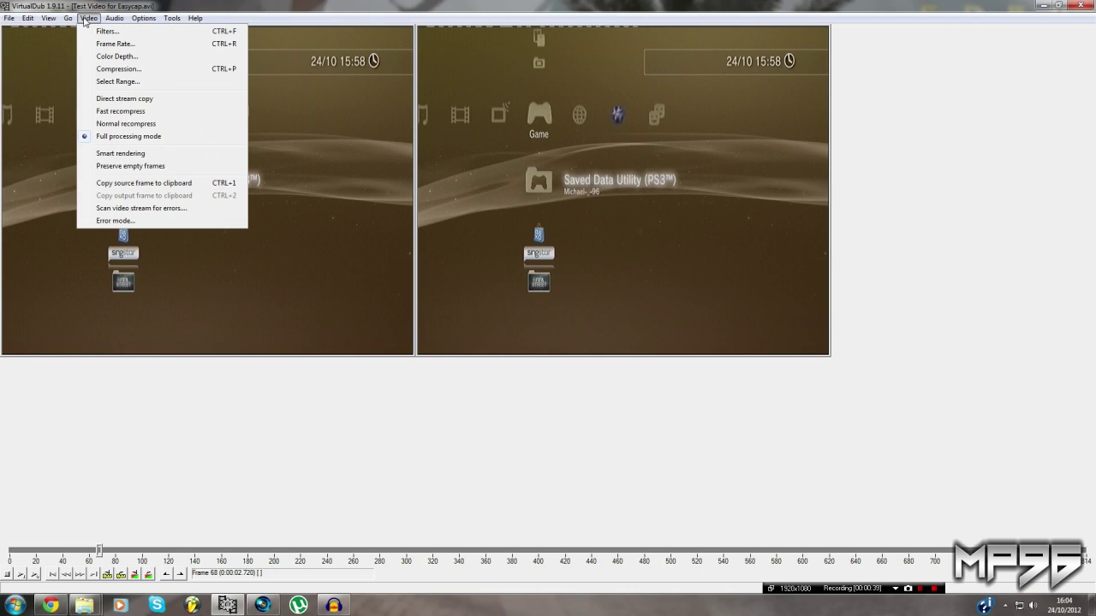
# Add a yadif deinterlace filter that keeps the top field
pyautogui.click(158, 32)
pyautogui.click(261, 85)
pyautogui.moveTo(226, 78); pyautogui.dragTo(227, 100)
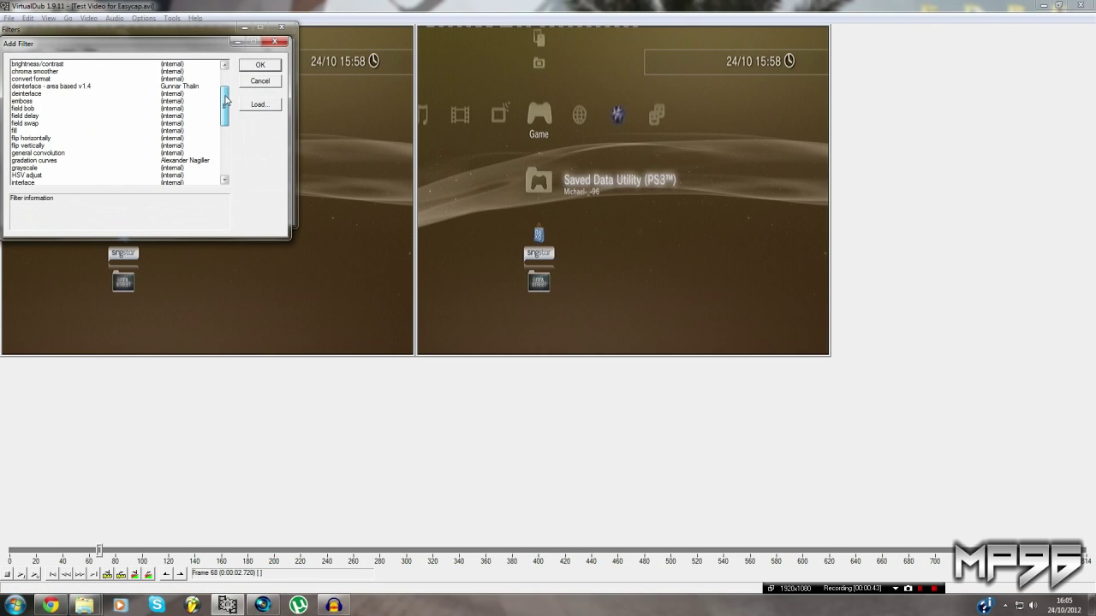
pyautogui.click(34, 93)
pyautogui.click(260, 65)
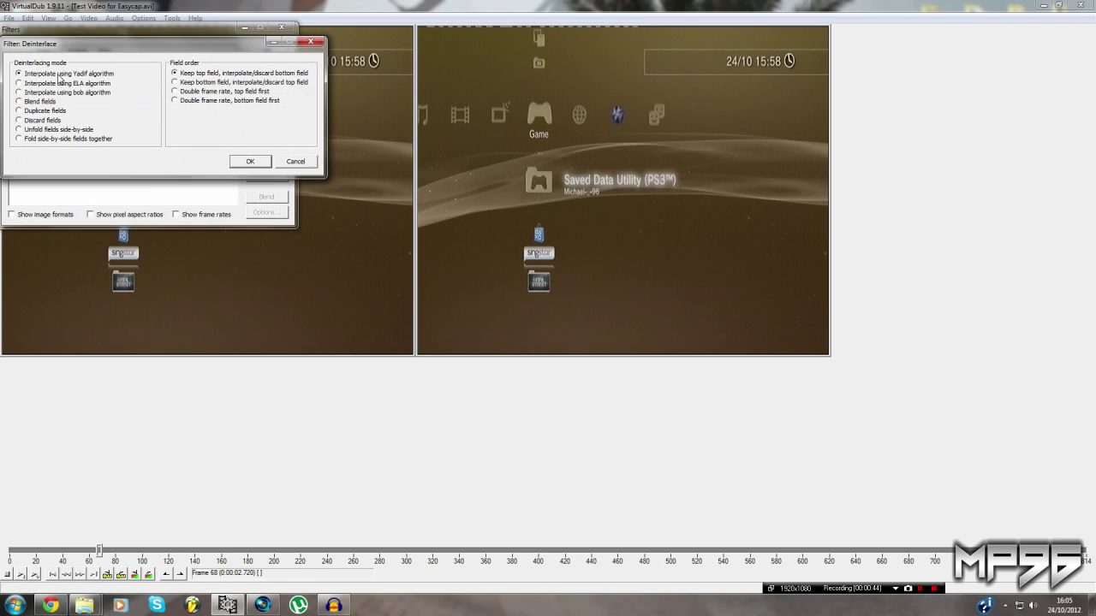
pyautogui.click(250, 164)
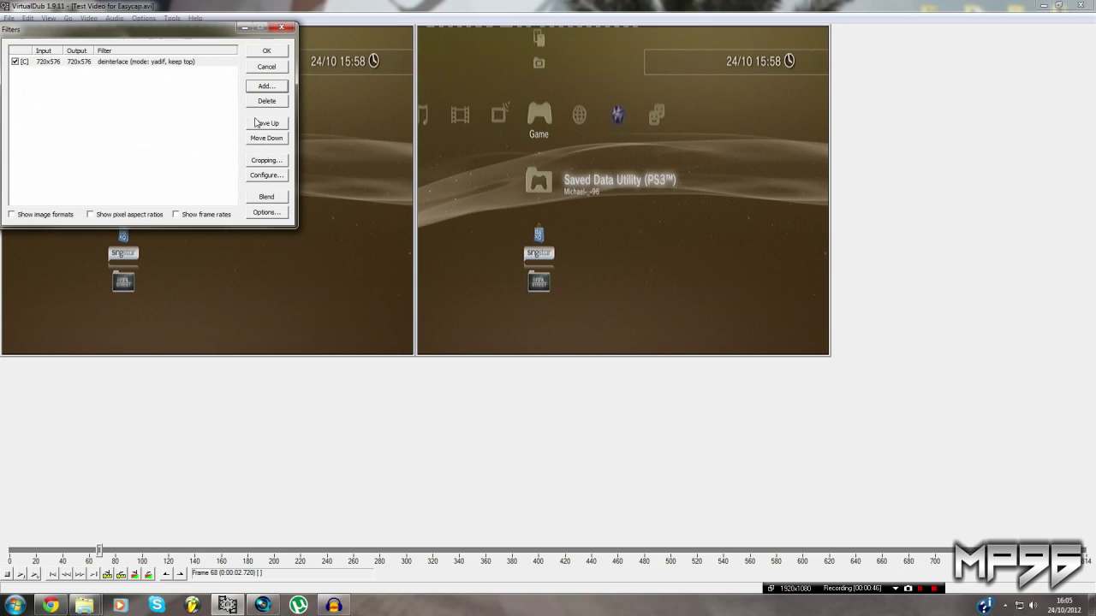
# Add a null transform cropping the frame to 716x571 with offsets X1 2, Y1 2, Y2 3
pyautogui.click(267, 86)
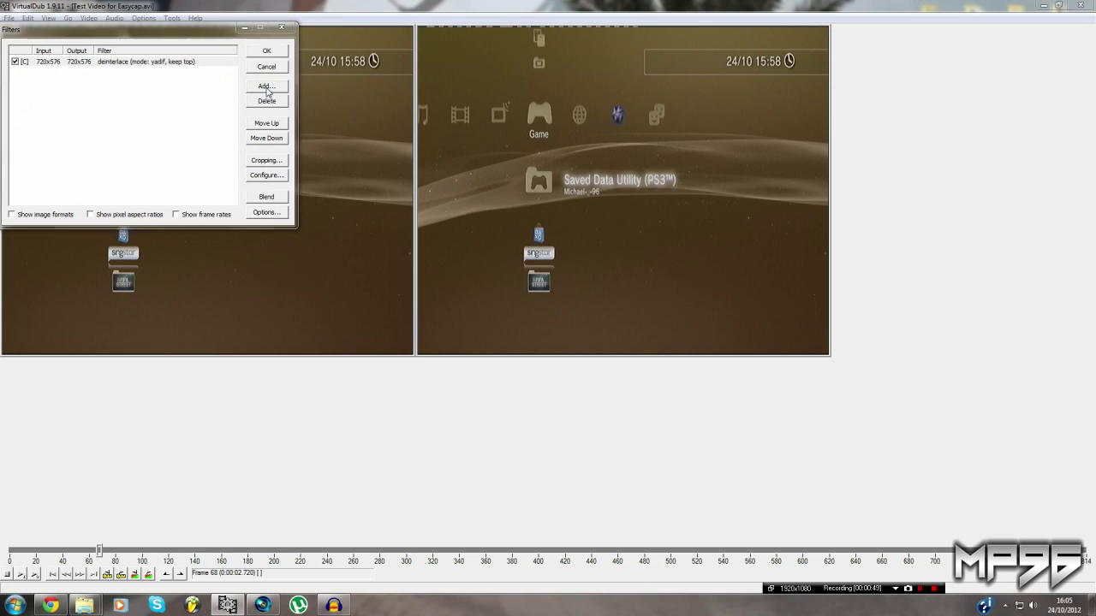
pyautogui.moveTo(226, 86); pyautogui.dragTo(226, 126)
pyautogui.click(86, 163)
pyautogui.click(260, 65)
pyautogui.click(266, 161)
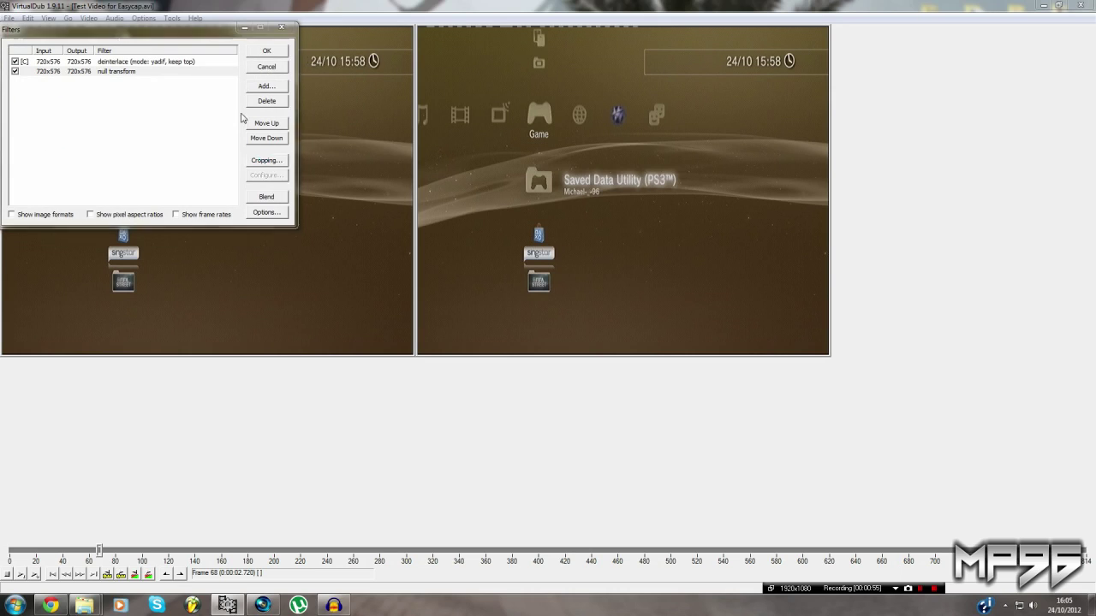
pyautogui.moveTo(89, 81); pyautogui.dragTo(92, 83)
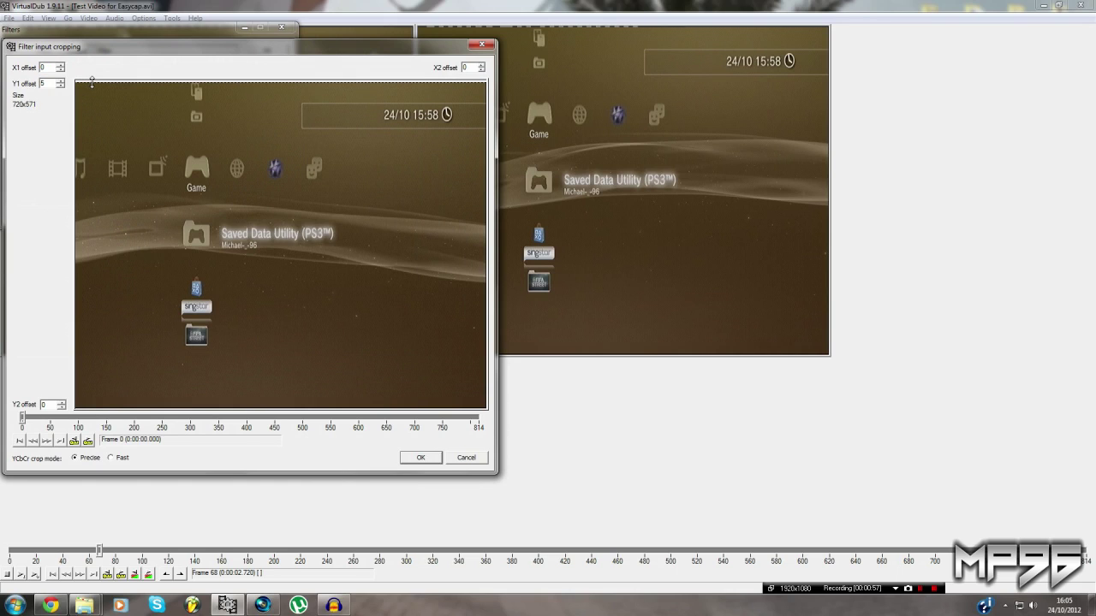
pyautogui.click(60, 86)
pyautogui.click(62, 86)
pyautogui.click(61, 85)
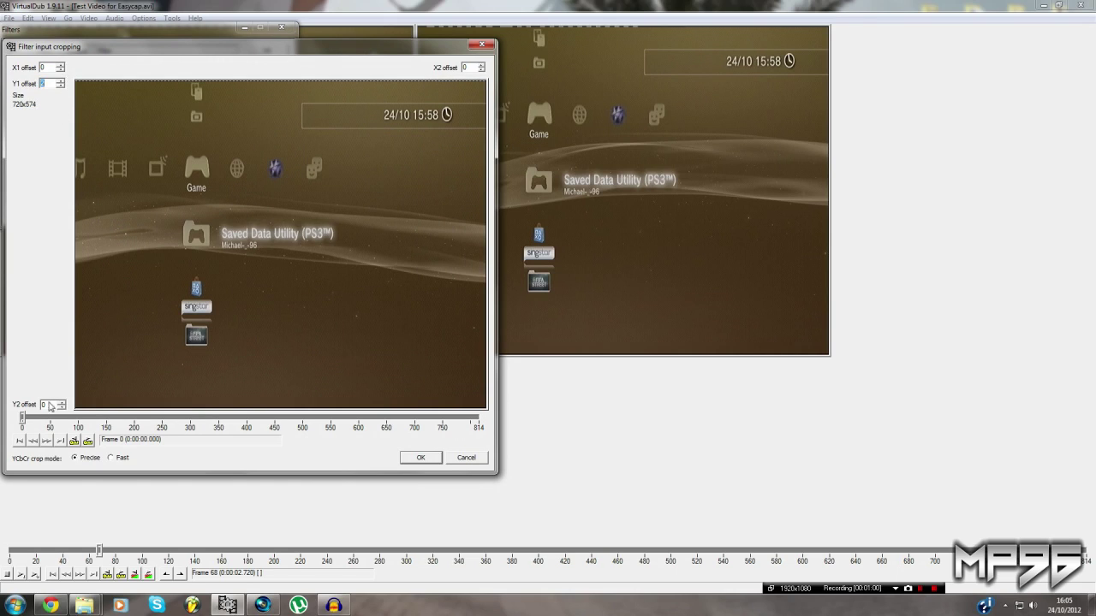
pyautogui.write('3')
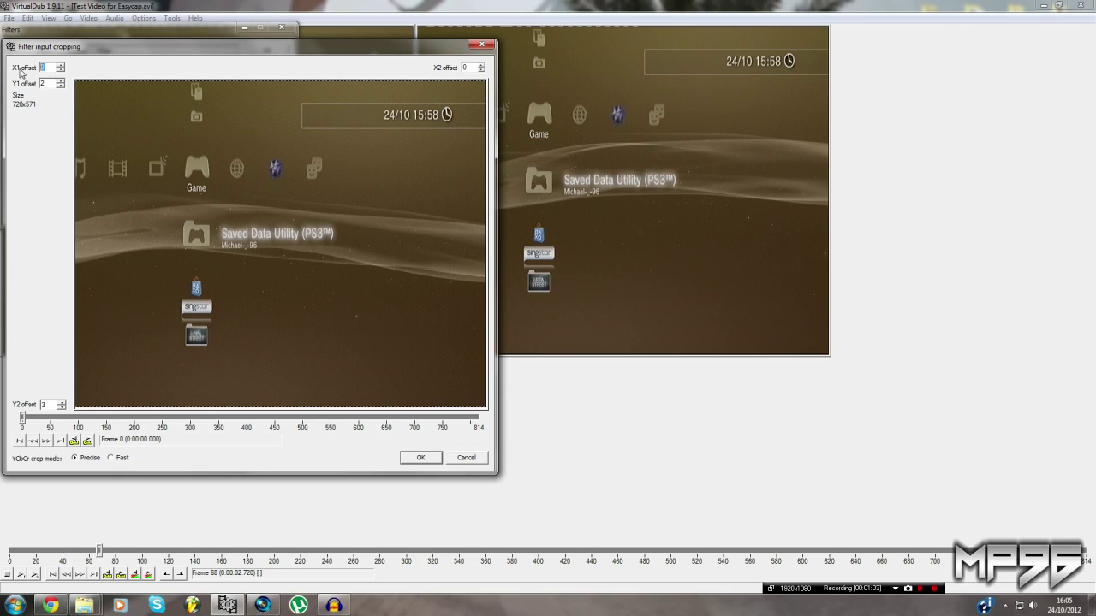
pyautogui.write('2')
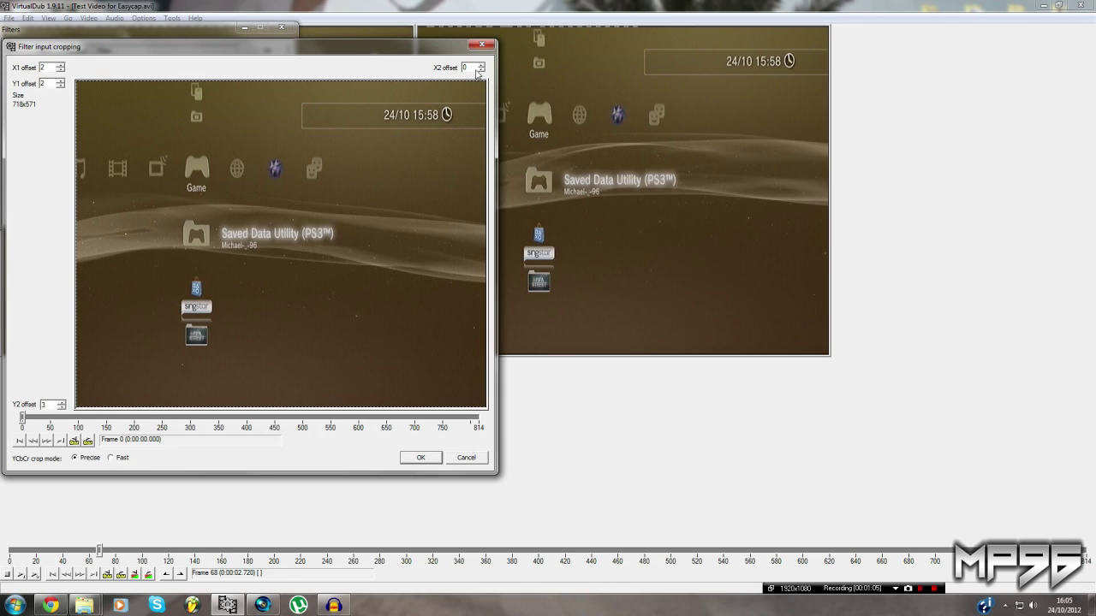
pyautogui.write('2')
pyautogui.click(420, 457)
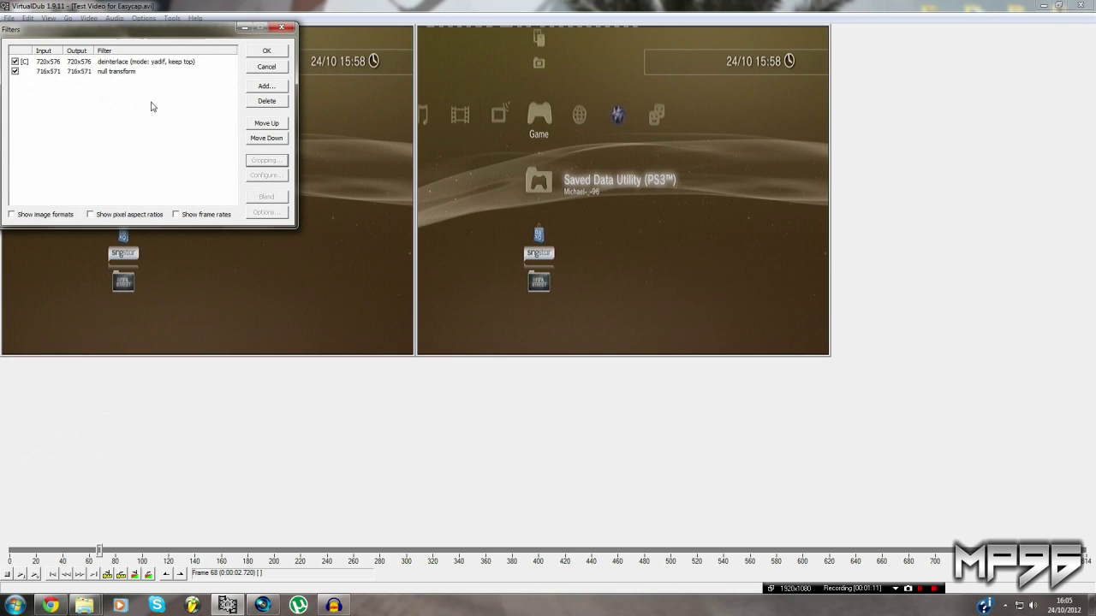
pyautogui.click(267, 86)
pyautogui.moveTo(226, 73); pyautogui.dragTo(225, 134)
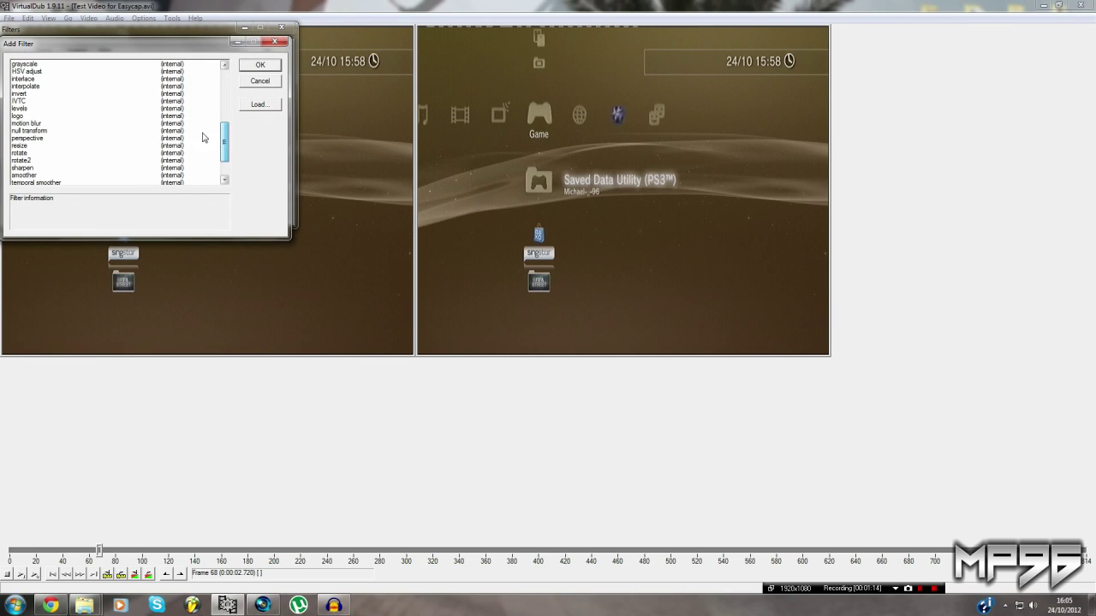
# Add a Precise bicubic resize filter at absolute size 1280 x 720
pyautogui.click(69, 145)
pyautogui.click(273, 66)
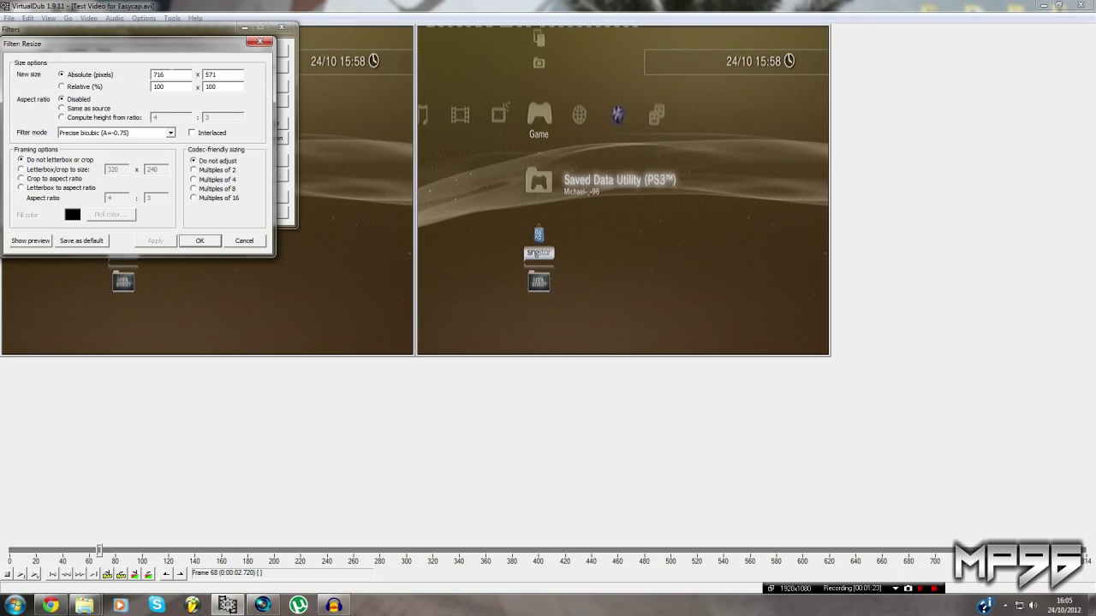
pyautogui.write('1')
pyautogui.click(210, 243)
pyautogui.click(200, 240)
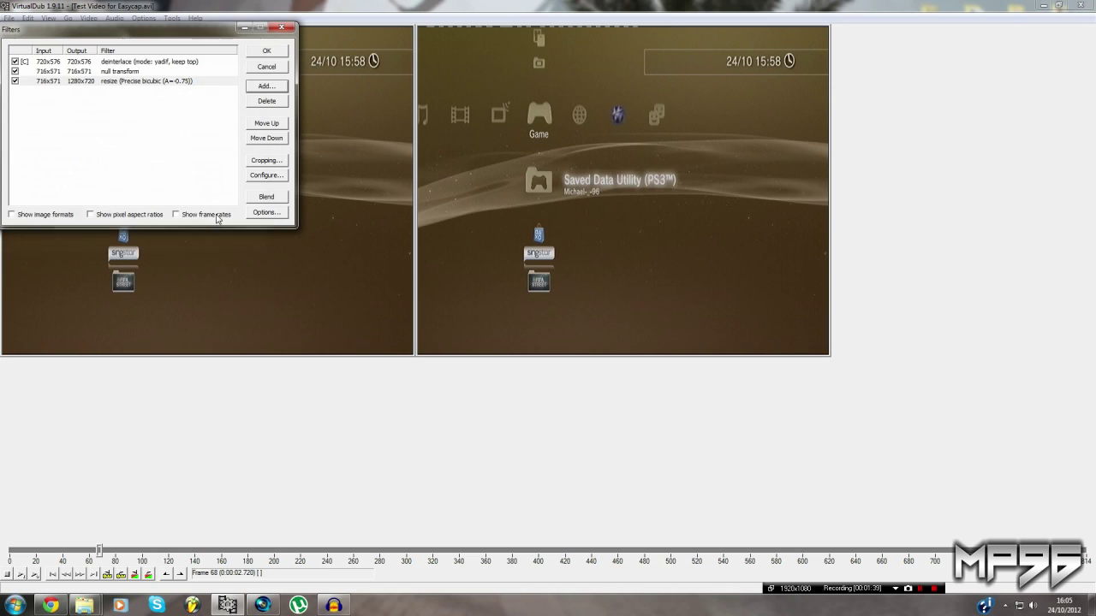
pyautogui.click(267, 86)
pyautogui.scroll(-5, 232, 126)
pyautogui.scroll(-1, 228, 137)
pyautogui.scroll(2, 228, 140)
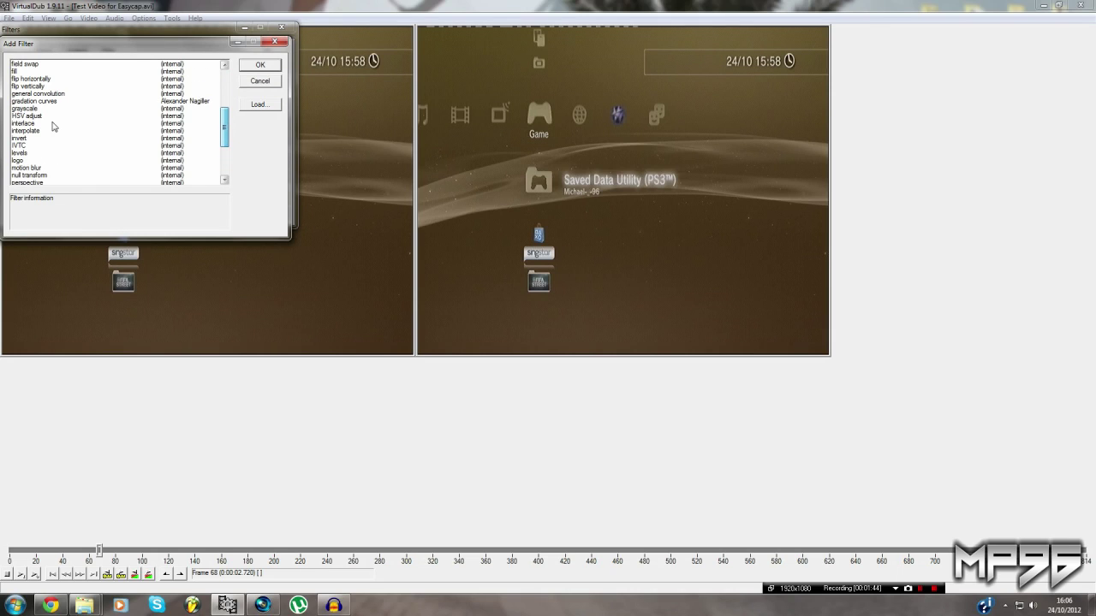
# Add an HSV adjust filter with saturation raised to about 124%, checked in a 50% preview
pyautogui.click(39, 115)
pyautogui.click(256, 67)
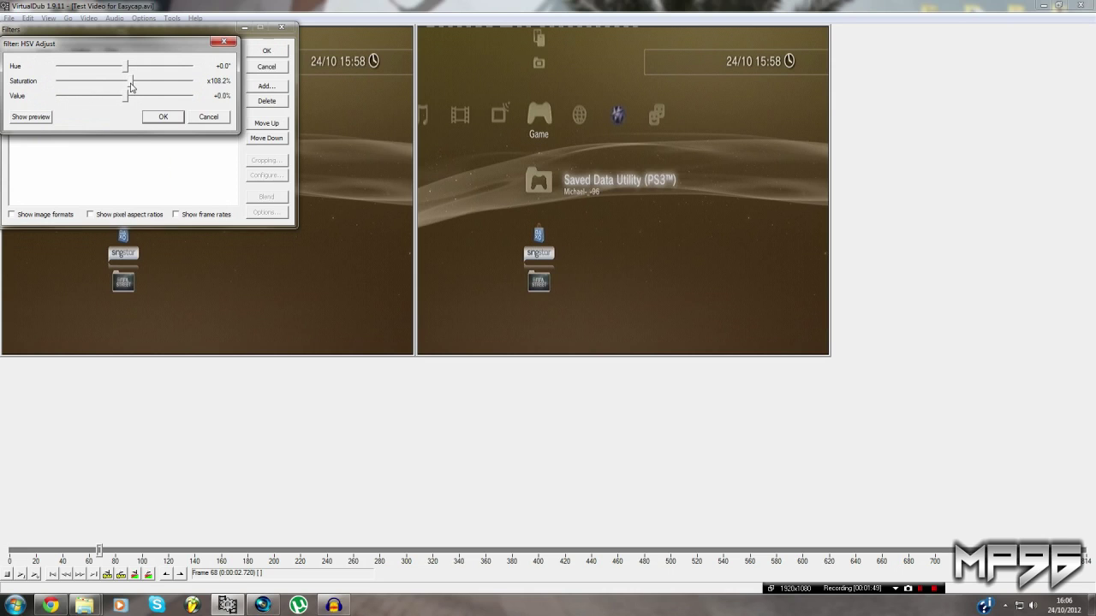
pyautogui.click(31, 117)
pyautogui.rightClick(422, 195)
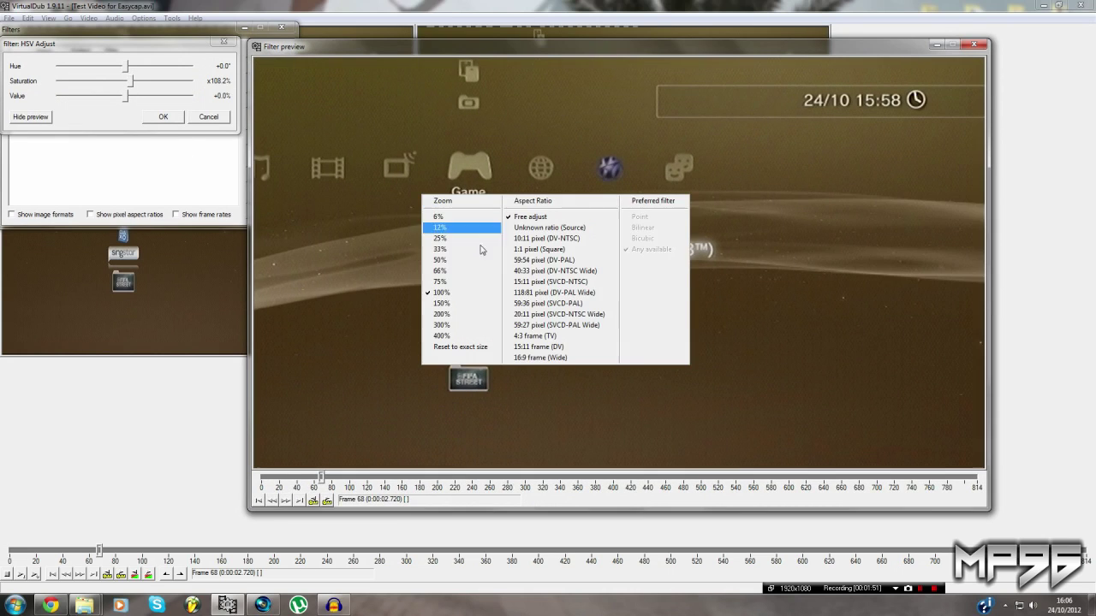
pyautogui.click(460, 261)
pyautogui.moveTo(143, 83); pyautogui.dragTo(256, 99)
pyautogui.moveTo(190, 82)
pyautogui.mouseDown()
pyautogui.moveTo(35, 86)
pyautogui.moveTo(208, 87)
pyautogui.mouseUp()
pyautogui.moveTo(58, 83); pyautogui.dragTo(137, 92)
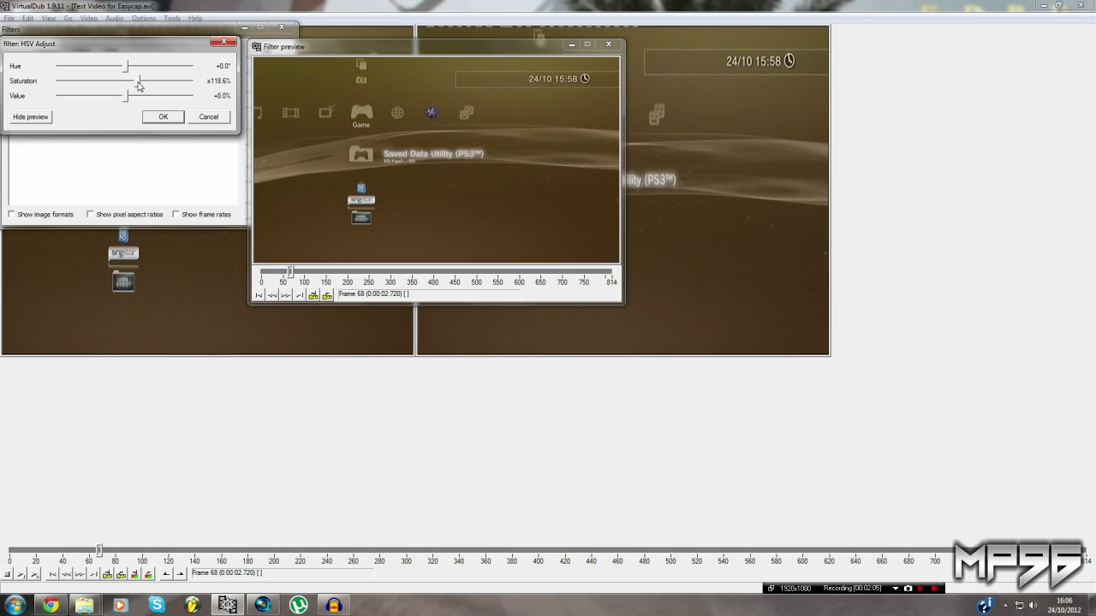
pyautogui.moveTo(139, 84); pyautogui.dragTo(143, 94)
pyautogui.click(170, 122)
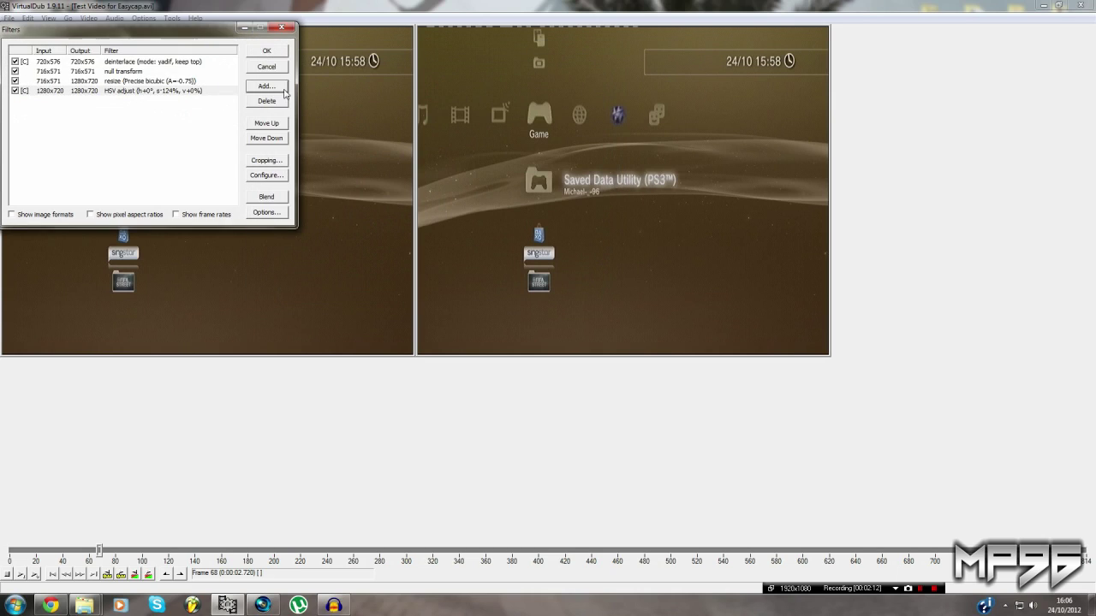
# Add a sharpen filter and set its strength to 55 after previewing
pyautogui.click(261, 86)
pyautogui.moveTo(228, 88); pyautogui.dragTo(225, 154)
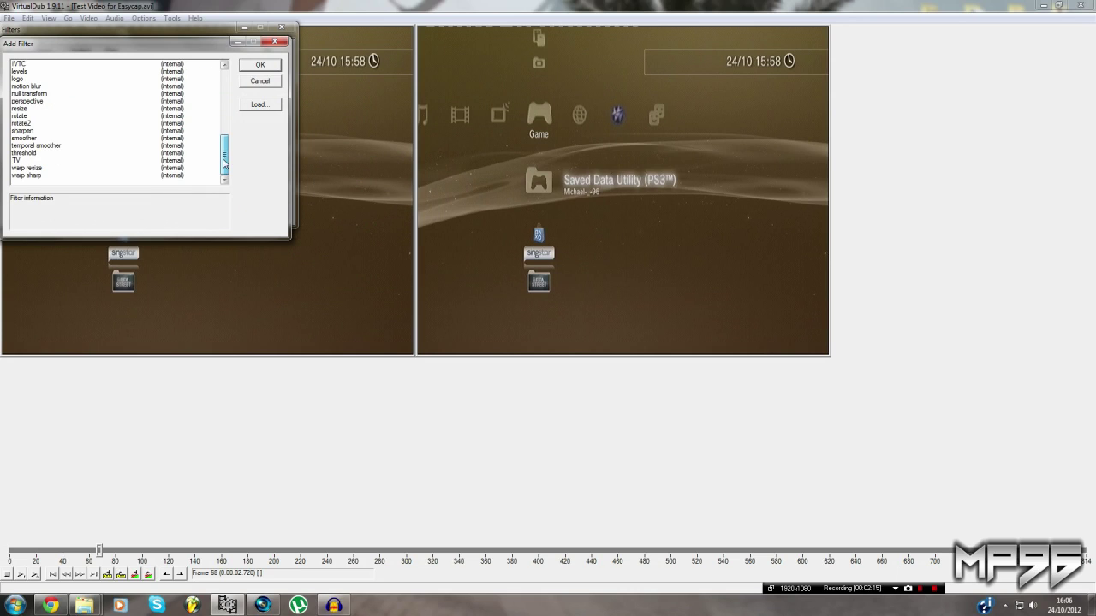
pyautogui.click(26, 130)
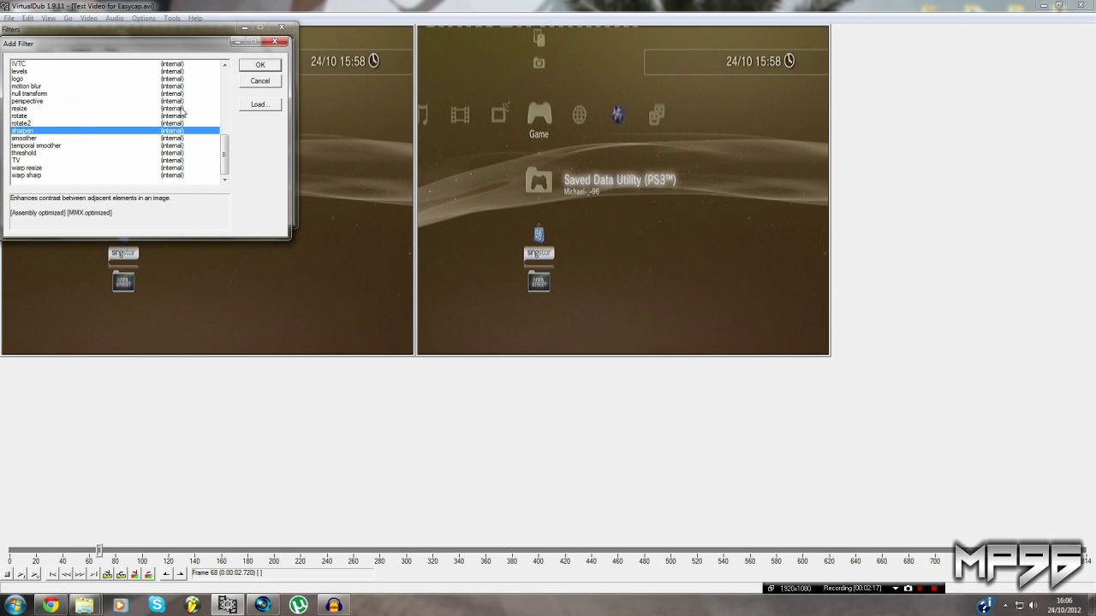
pyautogui.click(260, 66)
pyautogui.click(31, 98)
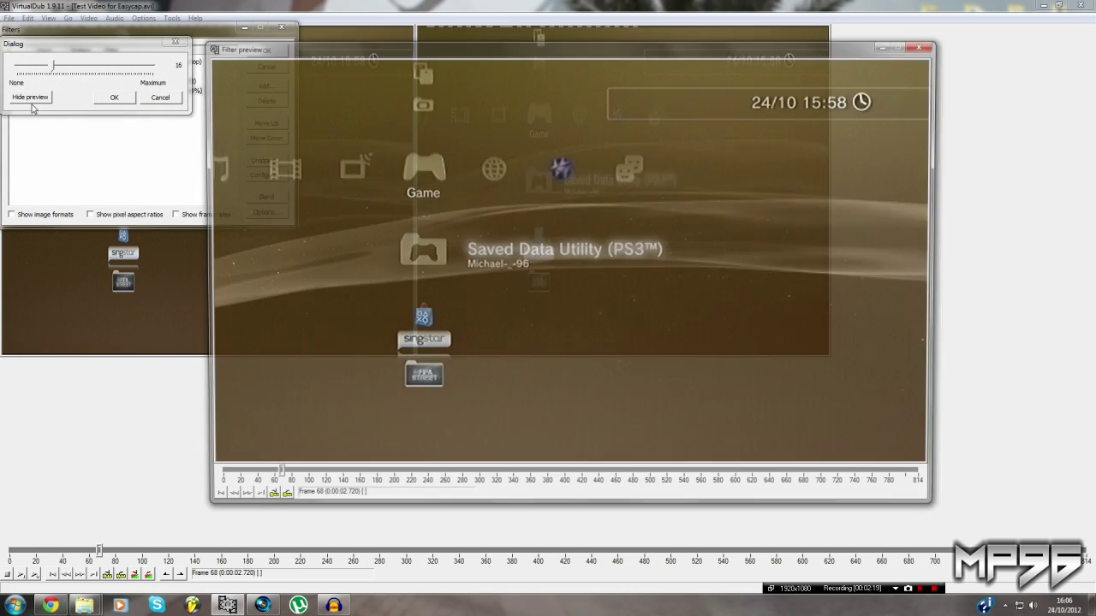
pyautogui.click(429, 481)
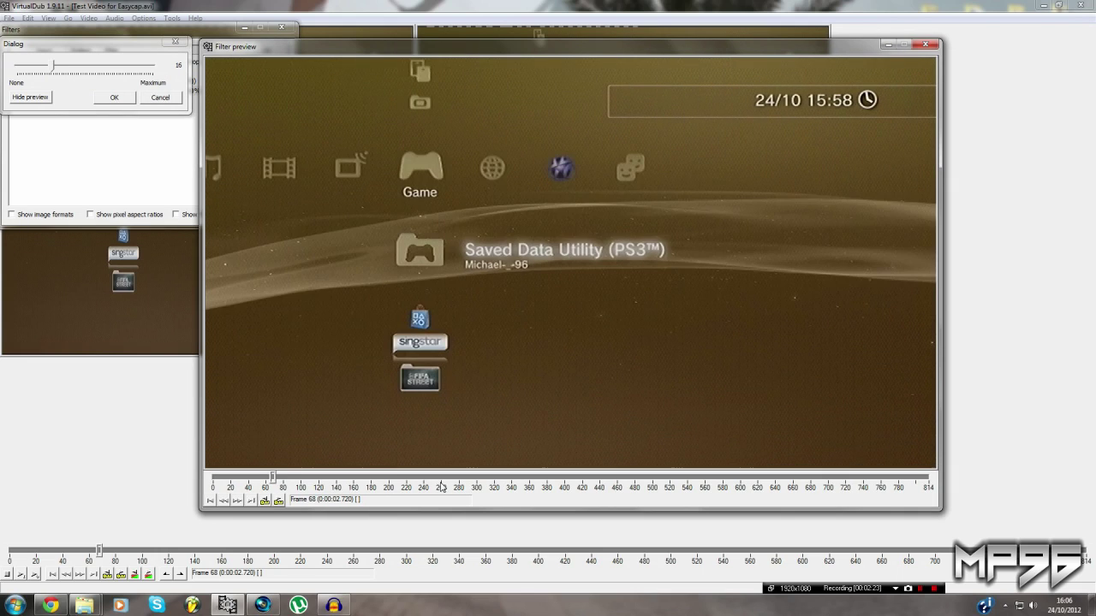
pyautogui.moveTo(54, 65); pyautogui.dragTo(209, 86)
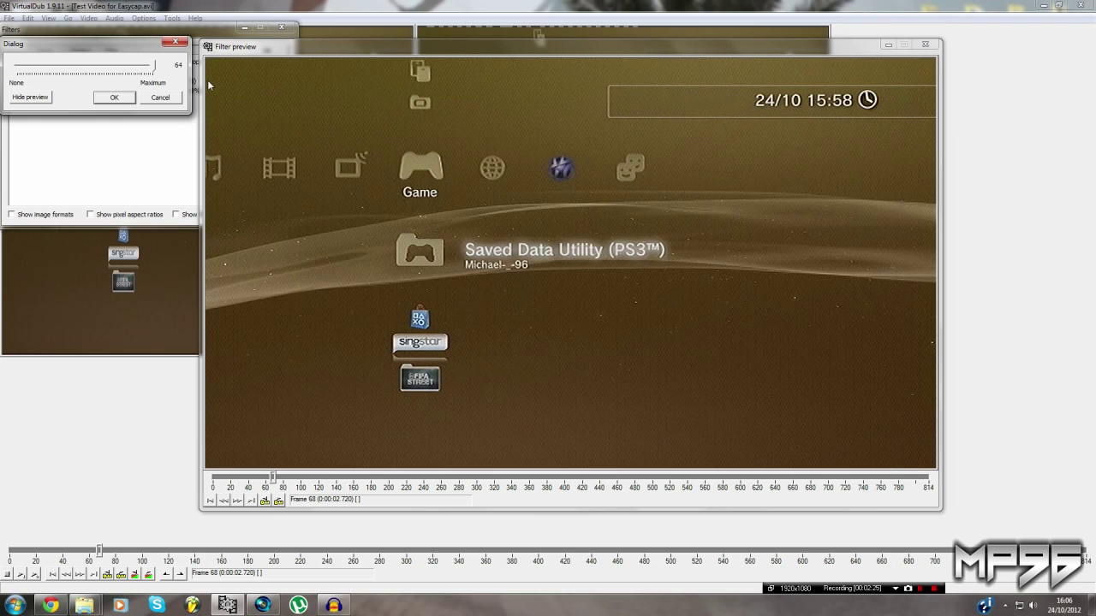
pyautogui.click(58, 69)
pyautogui.moveTo(80, 71); pyautogui.dragTo(133, 79)
pyautogui.click(114, 96)
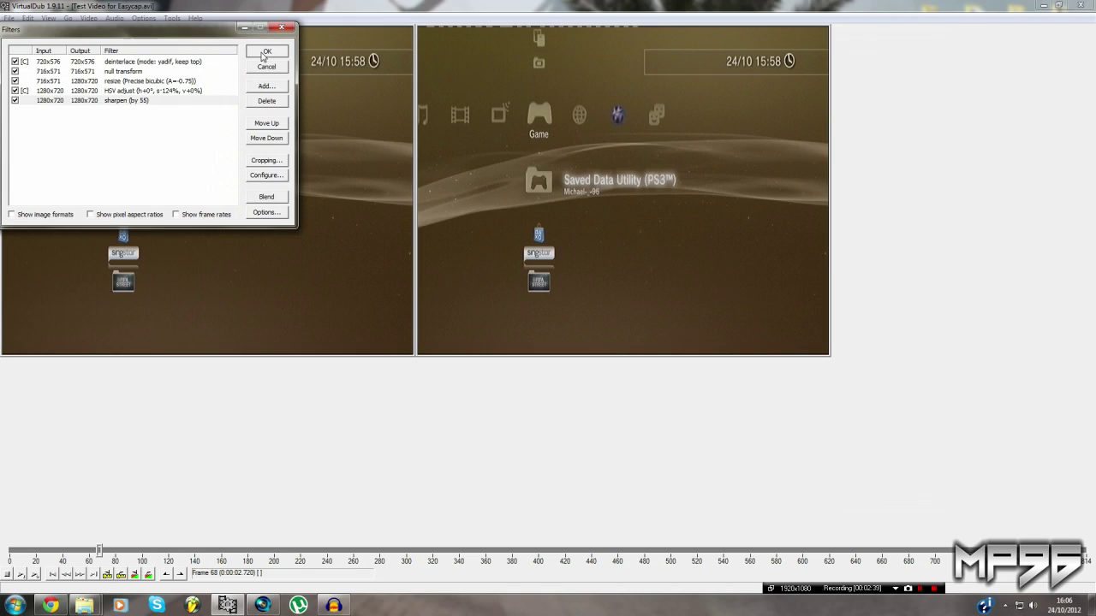
# Close the filter chain and set the input pane to 100% and output pane to 75% zoom
pyautogui.click(264, 53)
pyautogui.rightClick(477, 226)
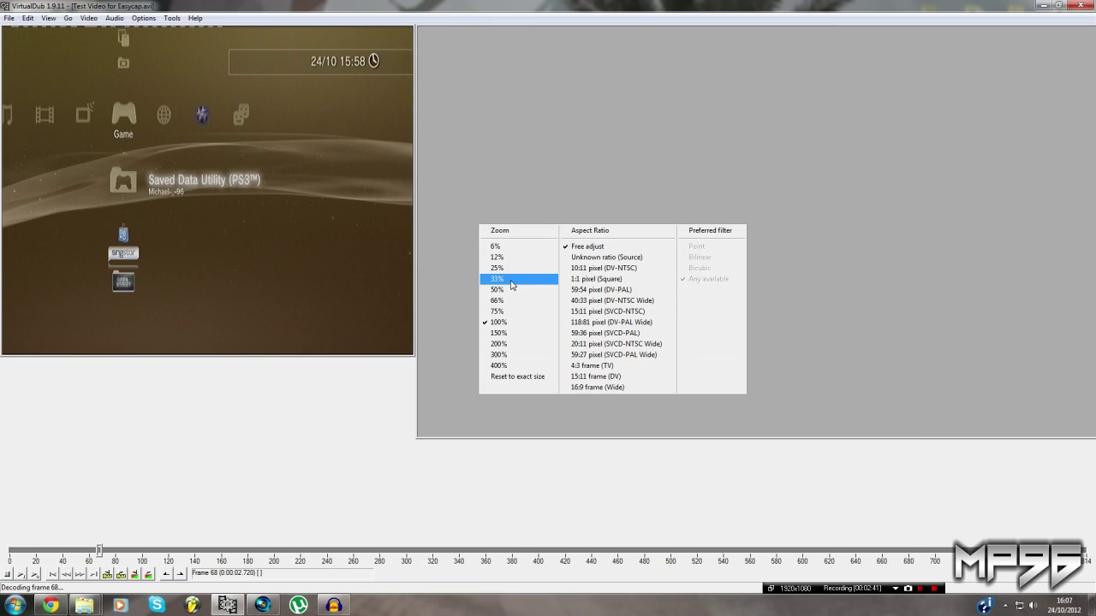
pyautogui.click(514, 293)
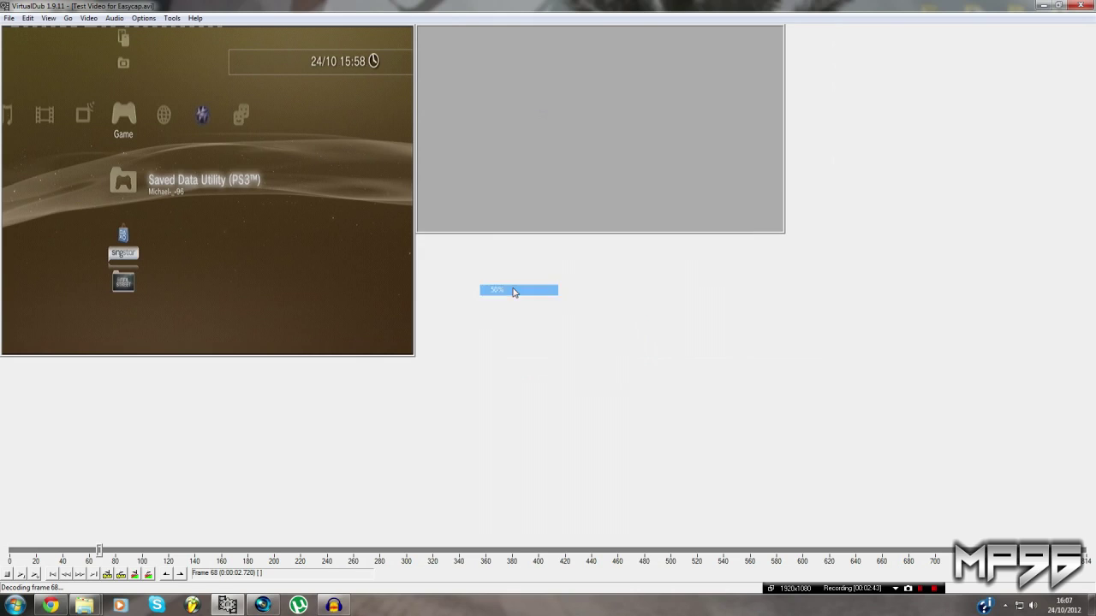
pyautogui.rightClick(191, 179)
pyautogui.click(224, 242)
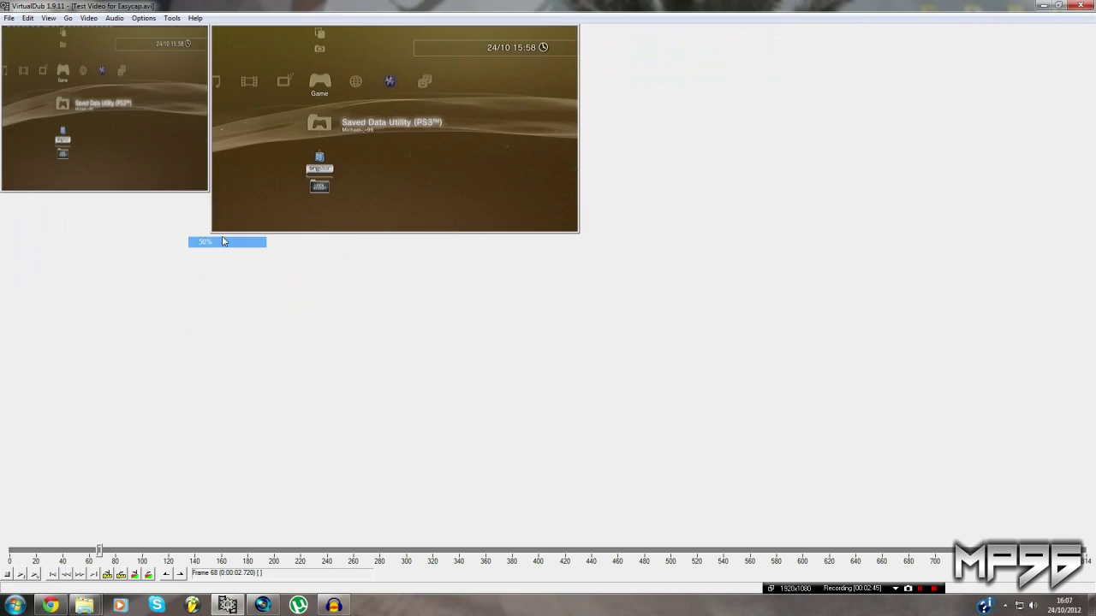
pyautogui.rightClick(157, 162)
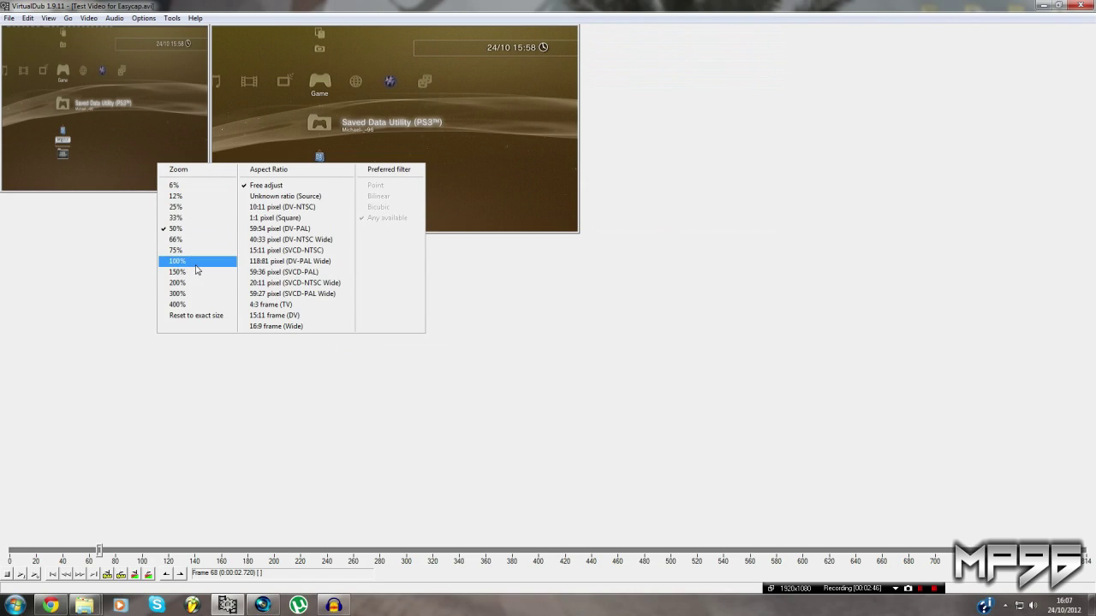
pyautogui.click(186, 261)
pyautogui.rightClick(440, 189)
pyautogui.click(468, 277)
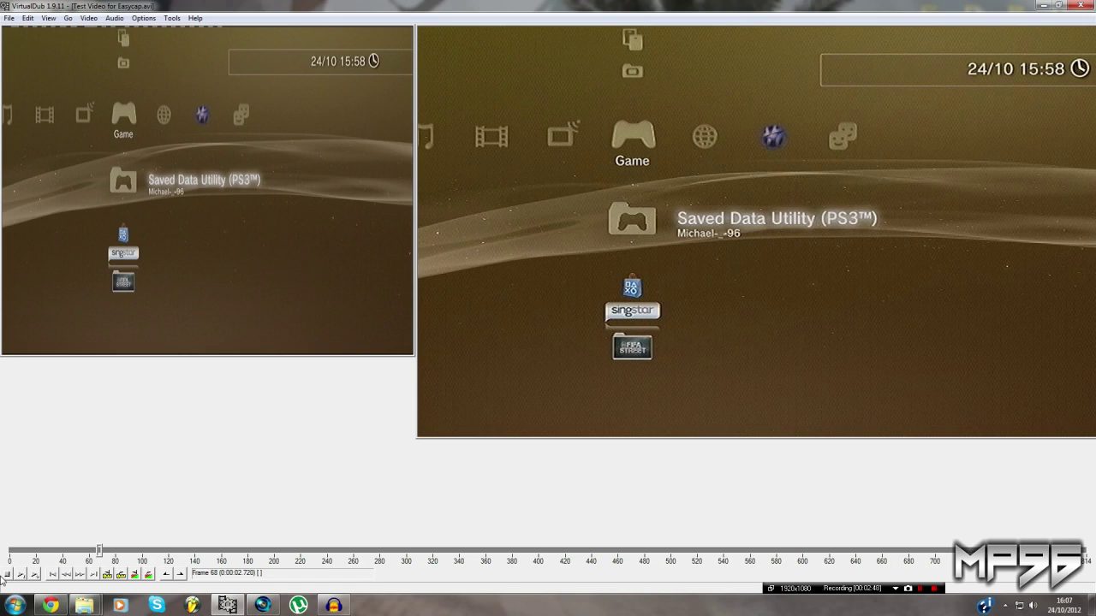
# Scrub to frame 77 and look over the Audio menu options
pyautogui.moveTo(99, 552)
pyautogui.mouseDown()
pyautogui.moveTo(224, 552)
pyautogui.moveTo(111, 551)
pyautogui.mouseUp()
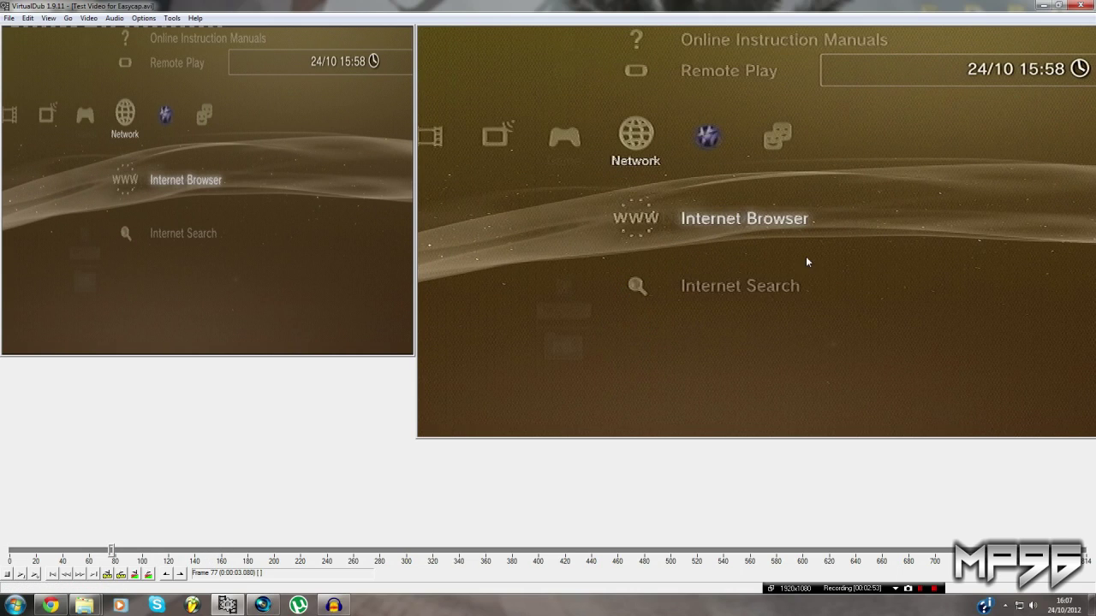
pyautogui.click(143, 18)
pyautogui.moveTo(112, 18)
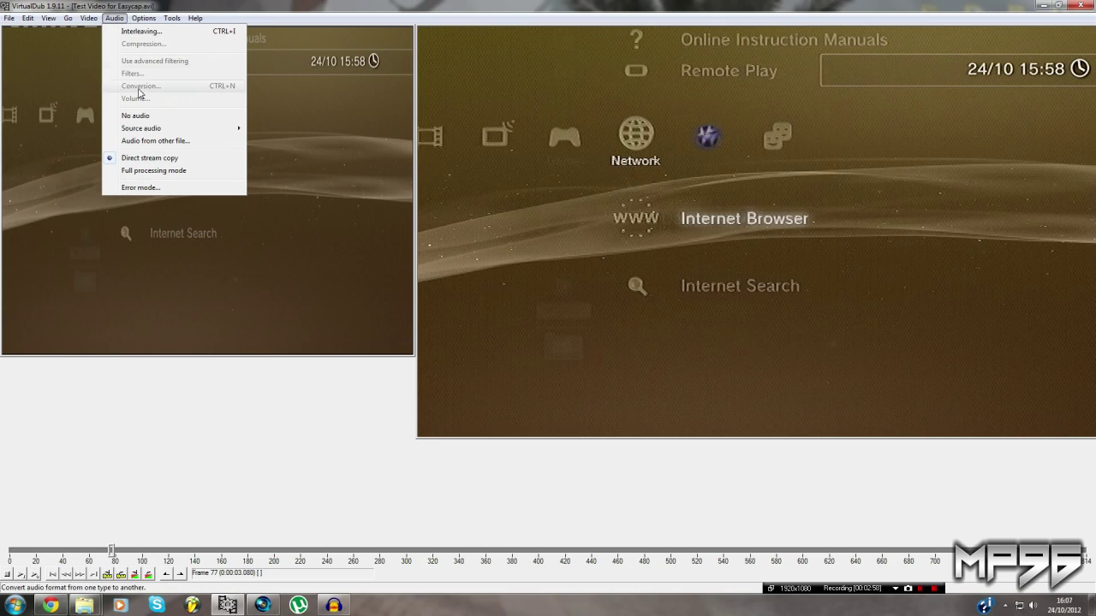
# Save as AVI named 'Test Video for Easycap' in the Processed In VirtualDub folder
pyautogui.moveTo(150, 21)
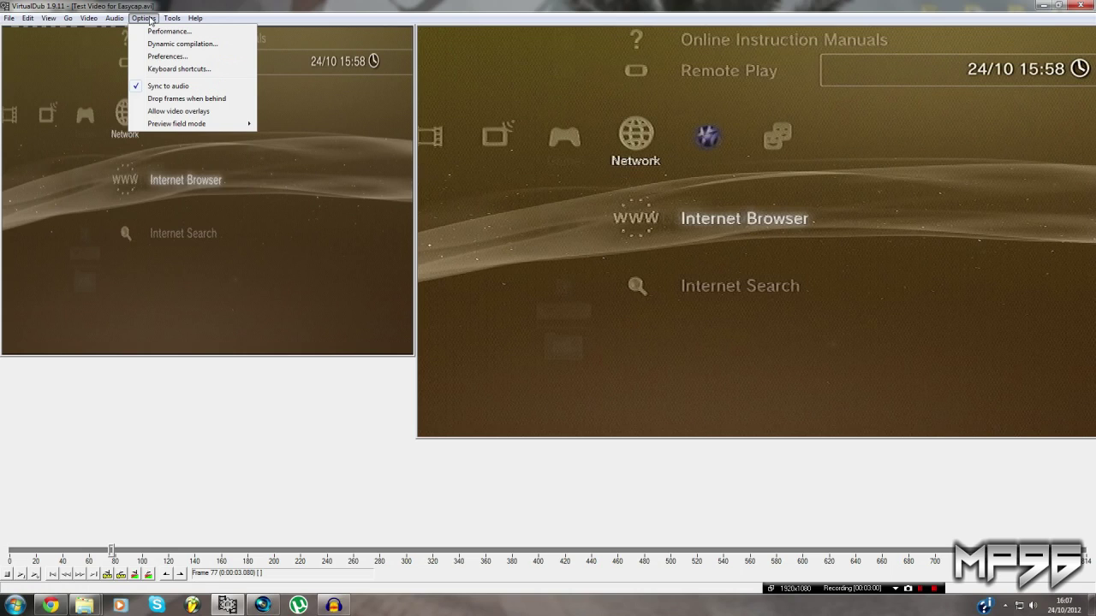
pyautogui.moveTo(13, 21)
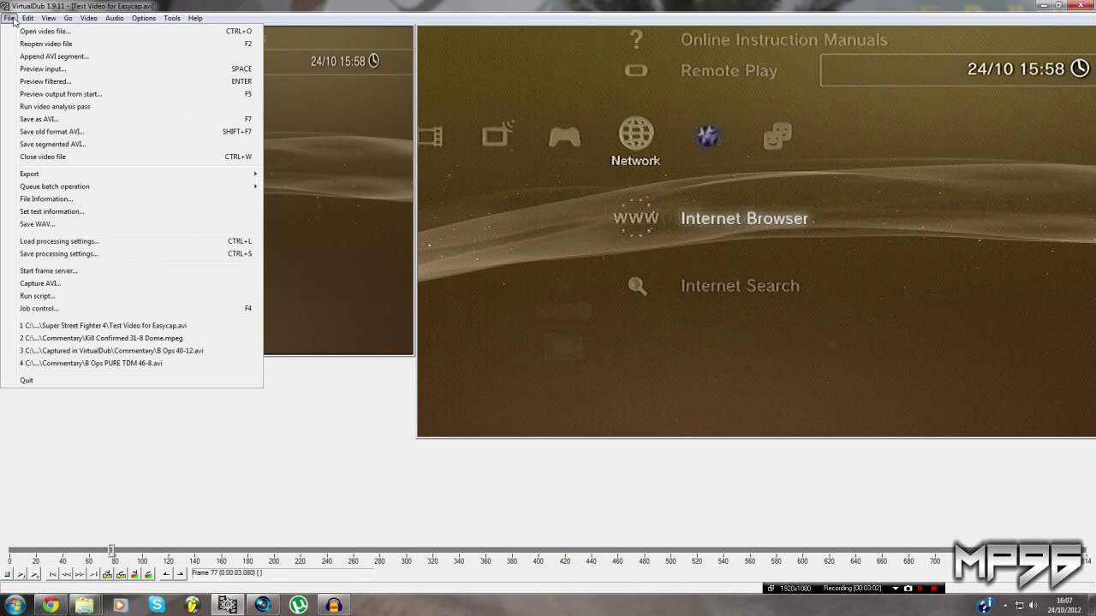
pyautogui.click(60, 119)
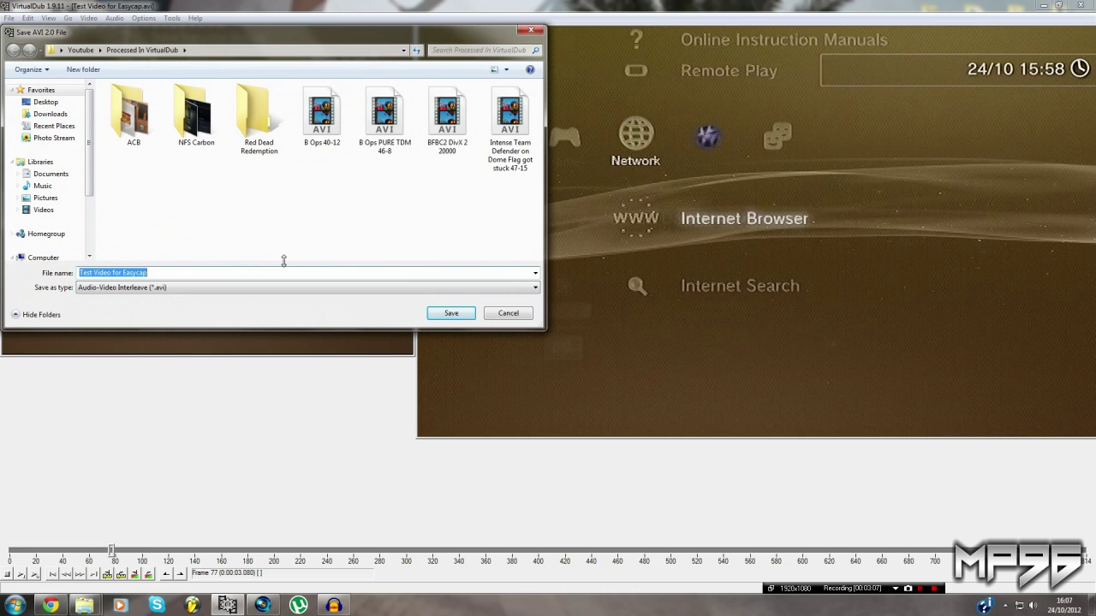
pyautogui.click(445, 312)
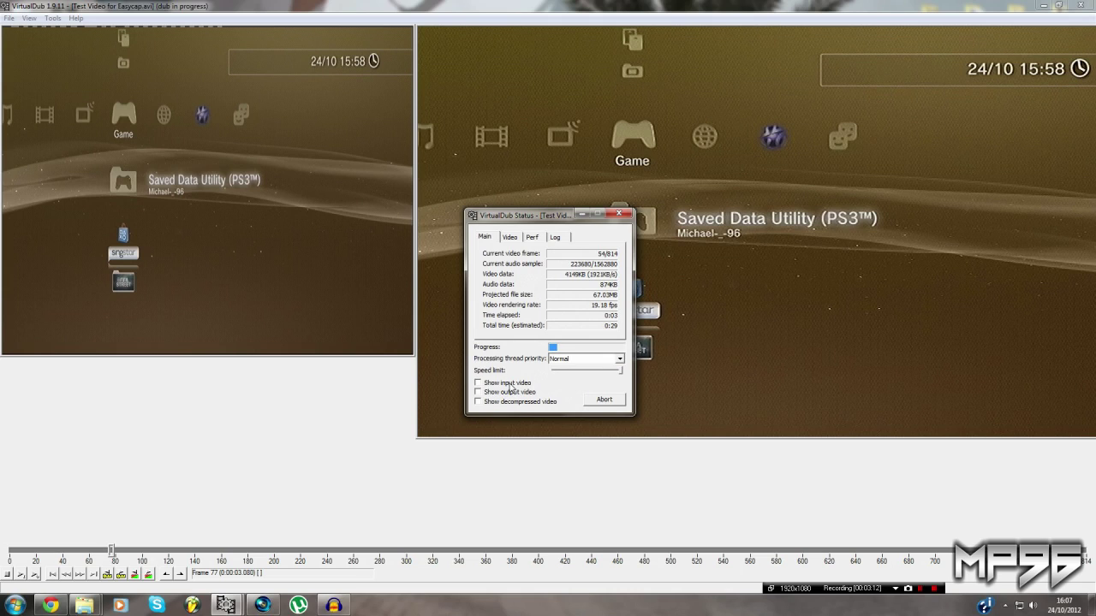
# Set the processing thread priority to Highest while the save runs
pyautogui.click(565, 360)
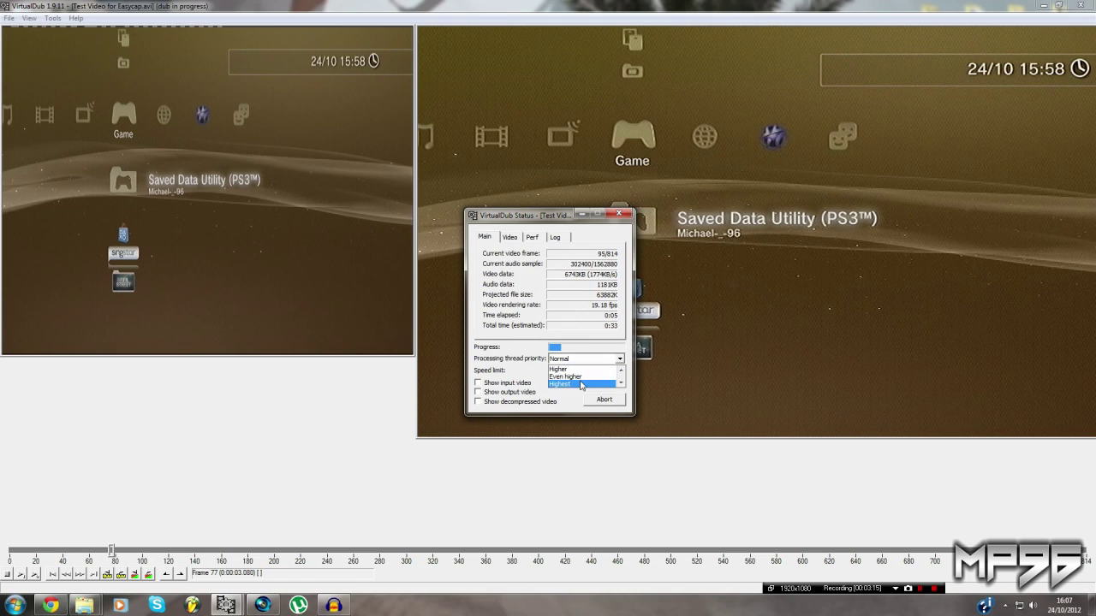
pyautogui.click(565, 370)
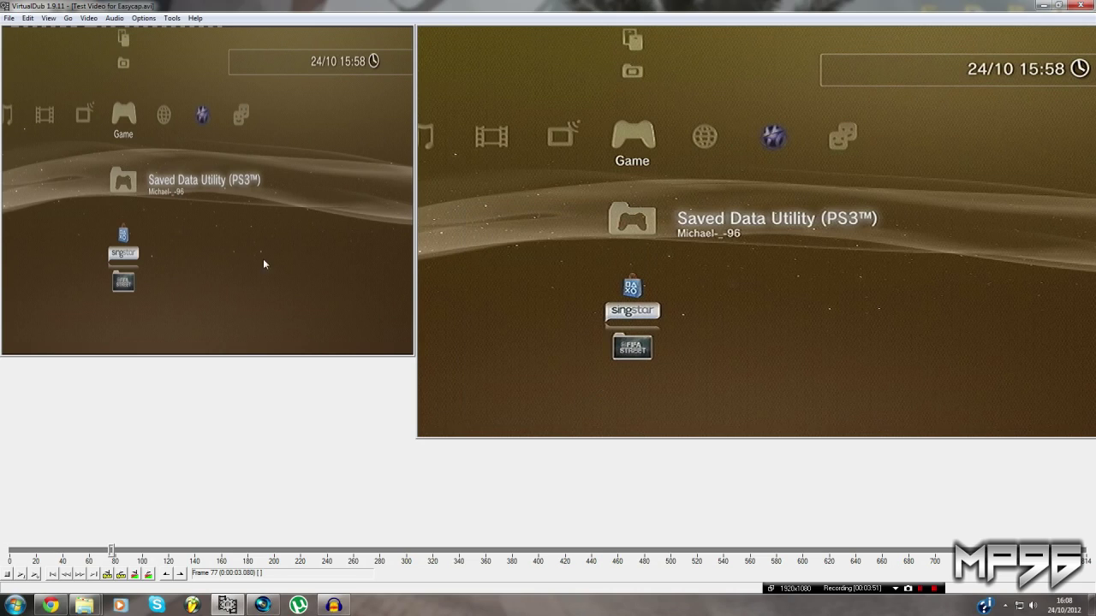
# In Vegas Pro, open Test Video for Easycap.avi onto the timeline and return to its start
pyautogui.click(262, 606)
pyautogui.click(8, 18)
pyautogui.click(21, 43)
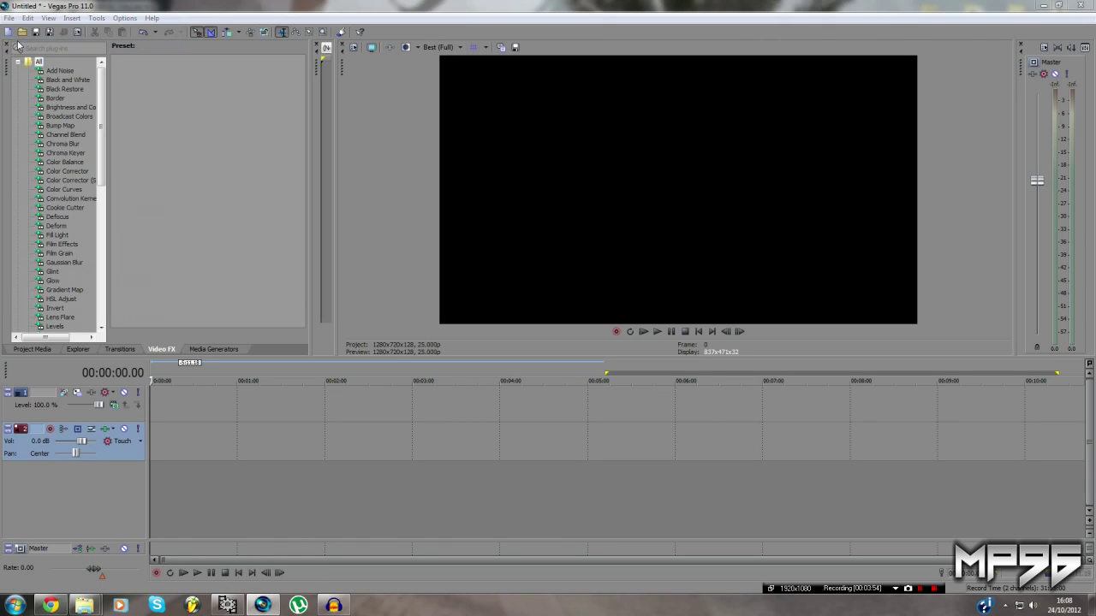
pyautogui.scroll(-1, 695, 195)
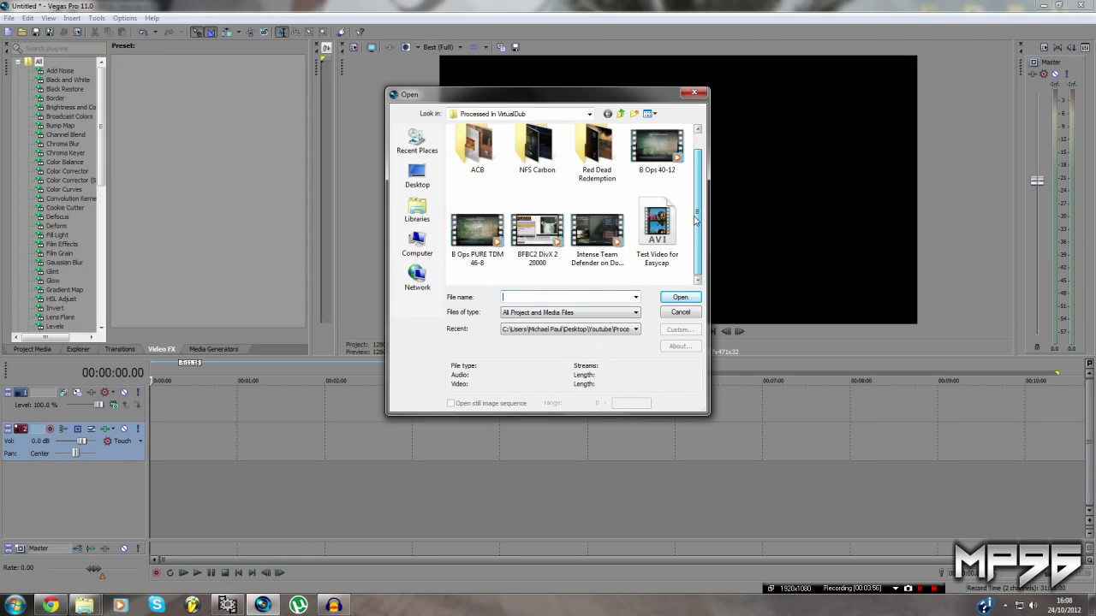
pyautogui.doubleClick(657, 228)
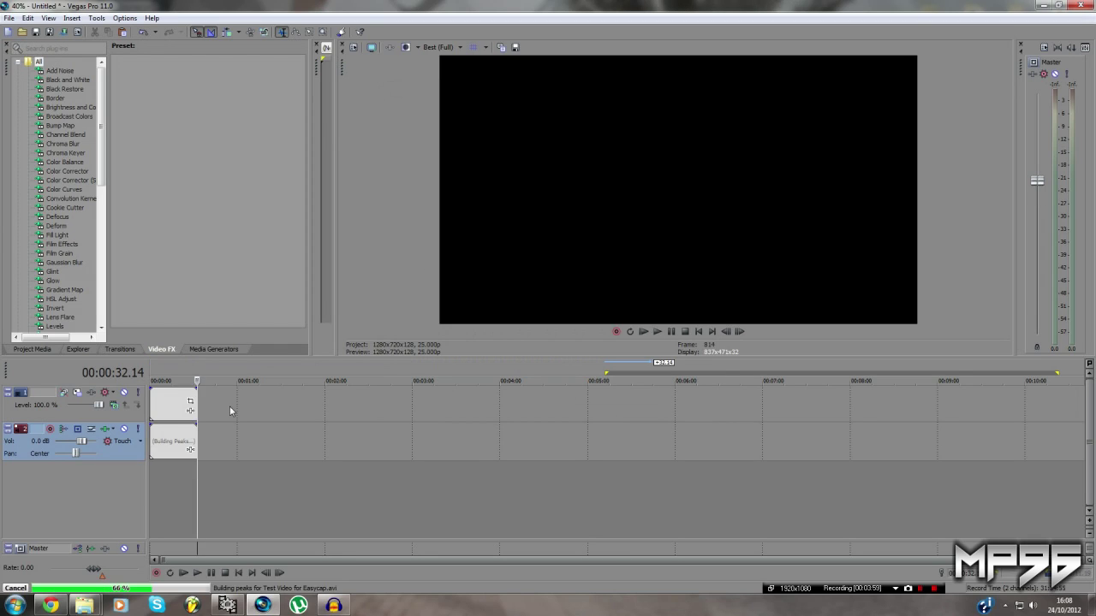
pyautogui.click(152, 484)
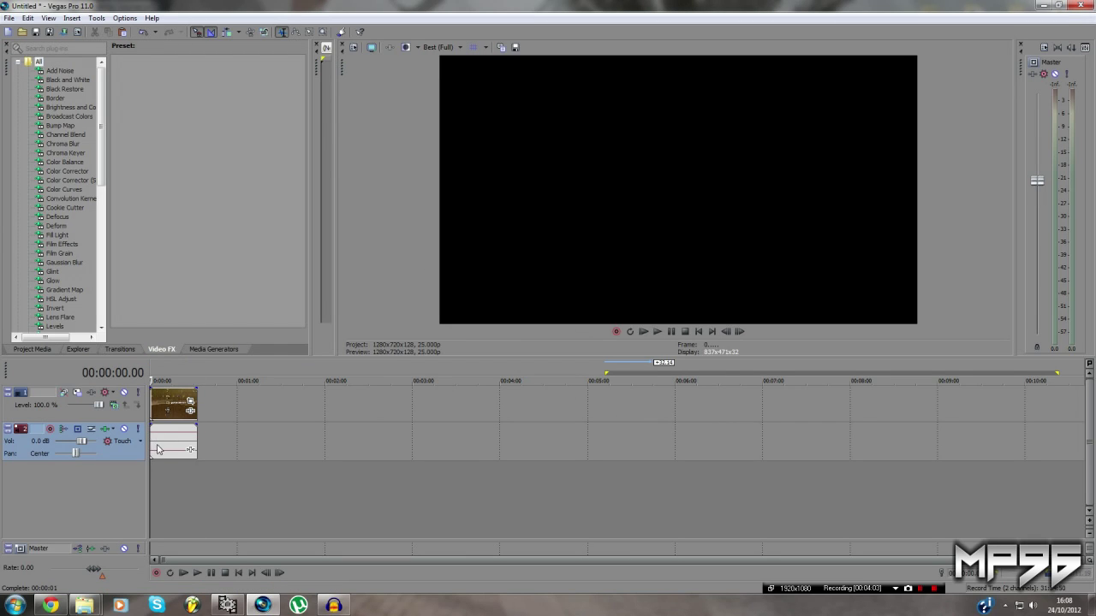
pyautogui.rightClick(157, 450)
# Combine the audio event's channels and set the video event to Disable resample
pyautogui.moveTo(257, 381)
pyautogui.click(341, 415)
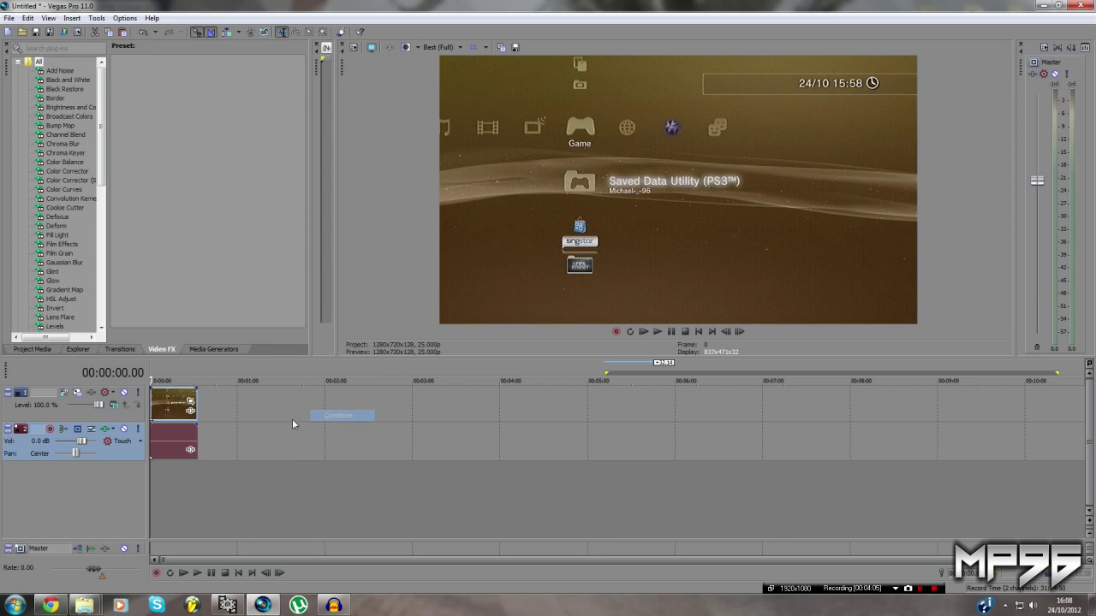
pyautogui.rightClick(174, 415)
pyautogui.click(183, 400)
pyautogui.click(491, 196)
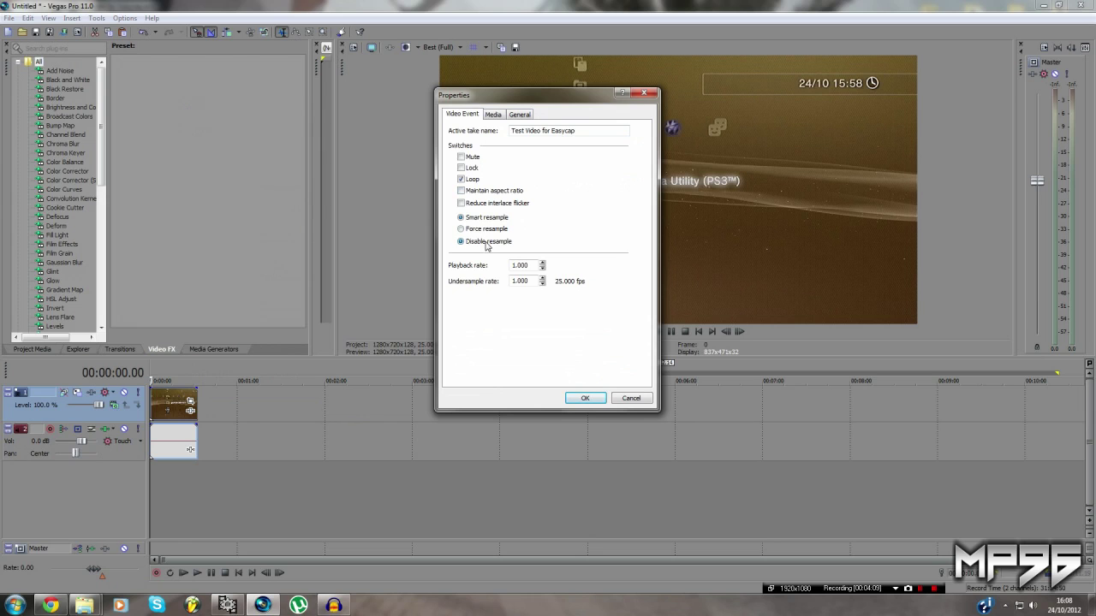
pyautogui.click(582, 398)
# Recheck the video event's properties and move playback to 00:00:18.10
pyautogui.scroll(-5, 185, 455)
pyautogui.rightClick(179, 416)
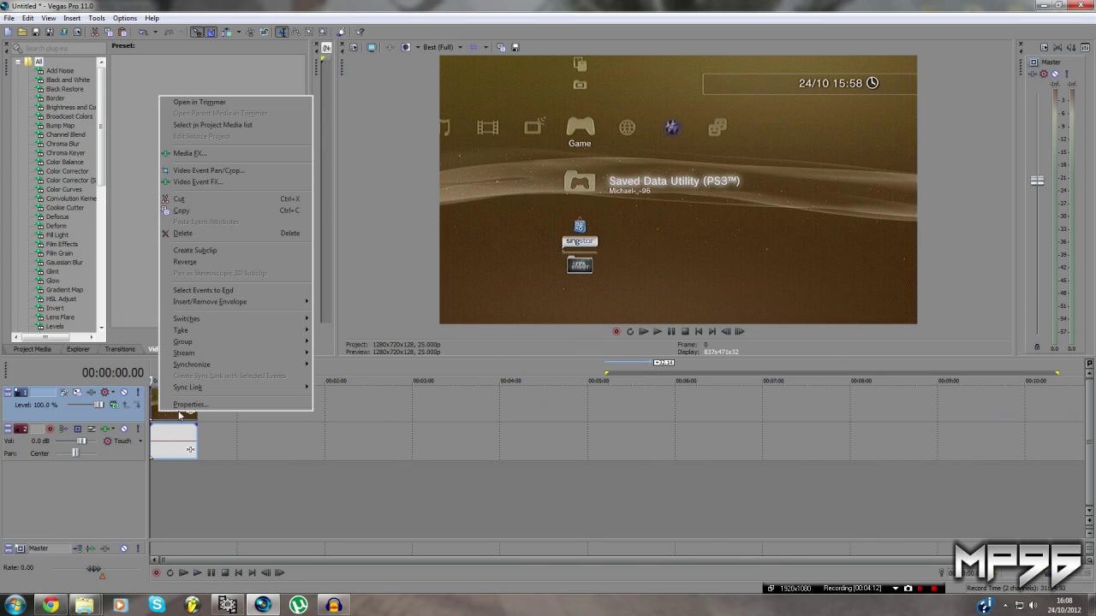
pyautogui.click(189, 404)
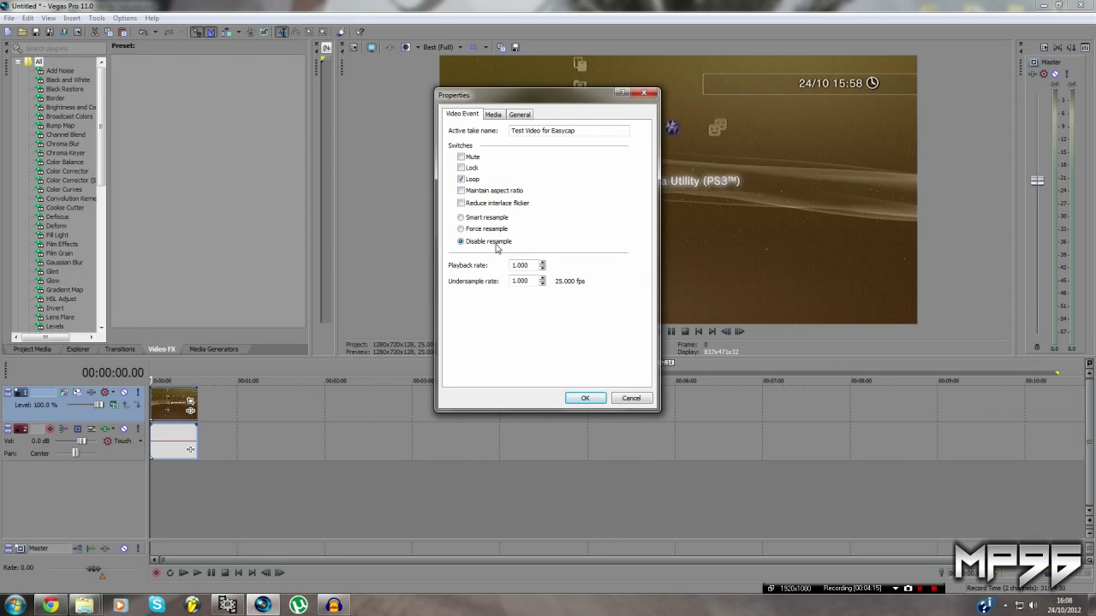
pyautogui.click(584, 399)
pyautogui.click(177, 484)
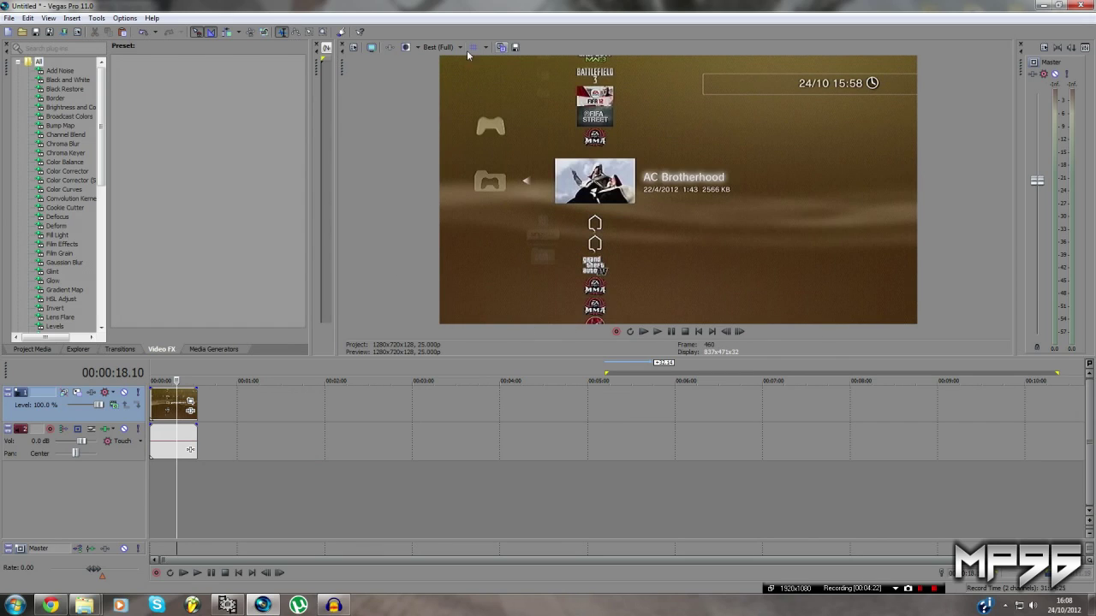
# Drop Sony Saturation Adjust's Boost Midtones preset onto the Test Video for Easycap event, then close the FX window
pyautogui.click(150, 499)
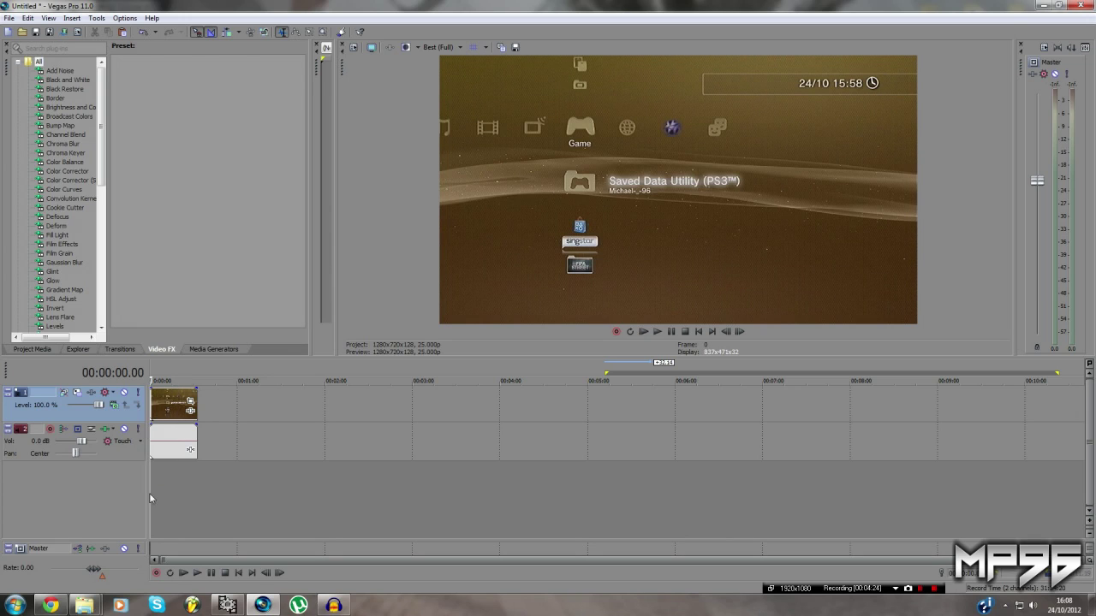
pyautogui.moveTo(104, 157); pyautogui.dragTo(100, 304)
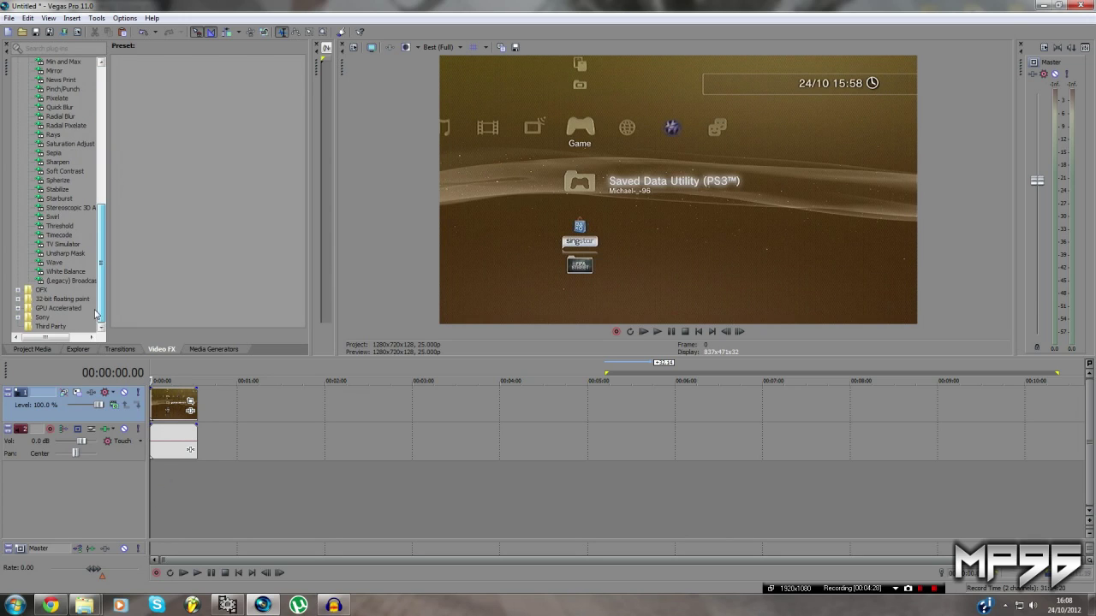
pyautogui.click(85, 144)
pyautogui.moveTo(215, 86); pyautogui.dragTo(177, 403)
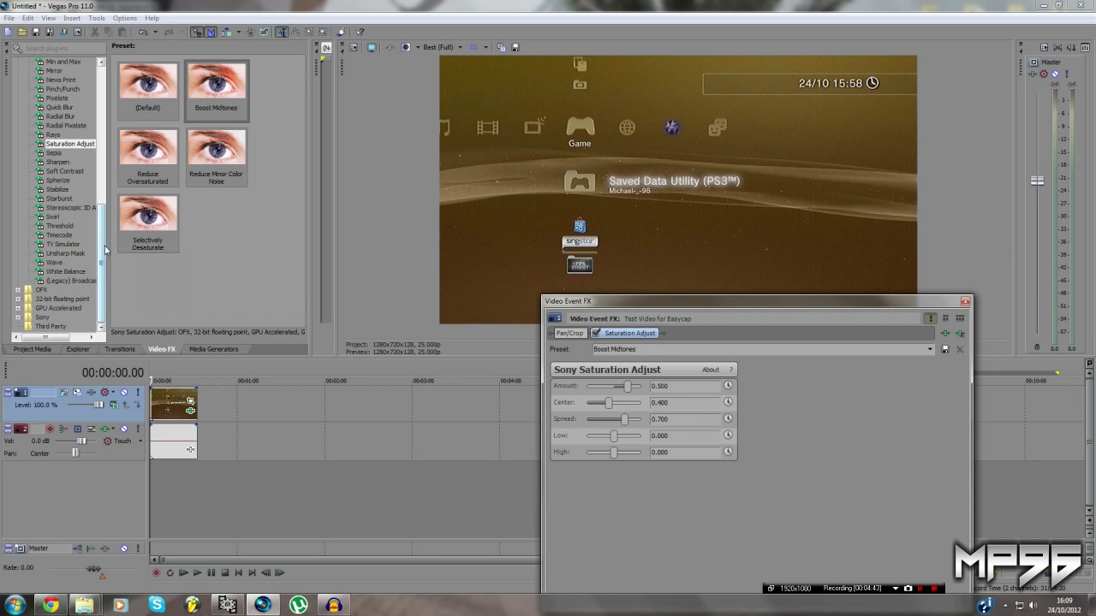
pyautogui.moveTo(98, 231); pyautogui.dragTo(100, 111)
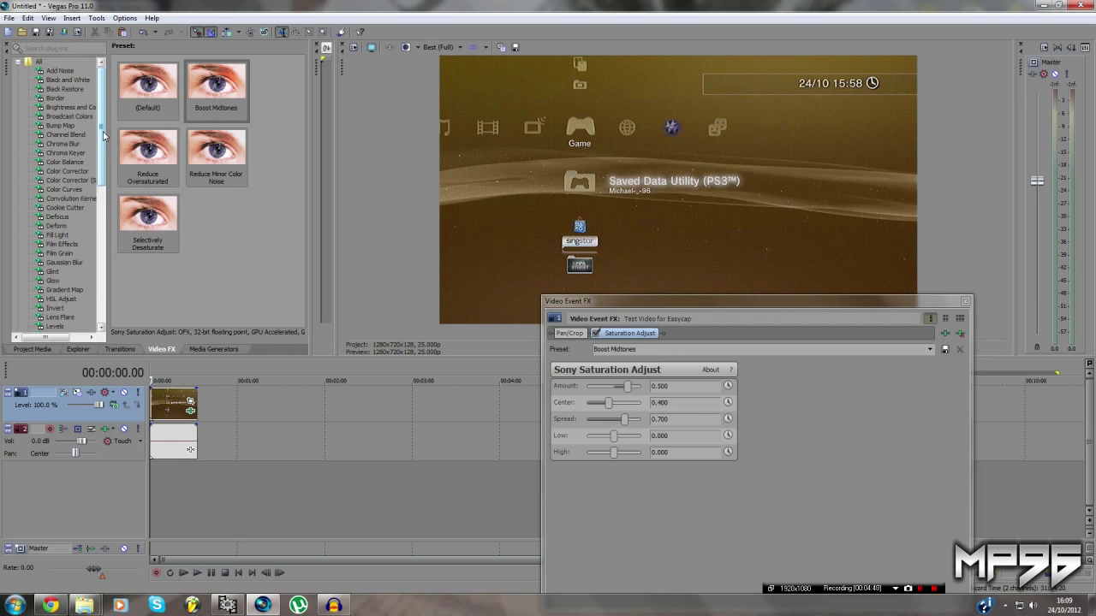
pyautogui.click(966, 301)
pyautogui.doubleClick(175, 480)
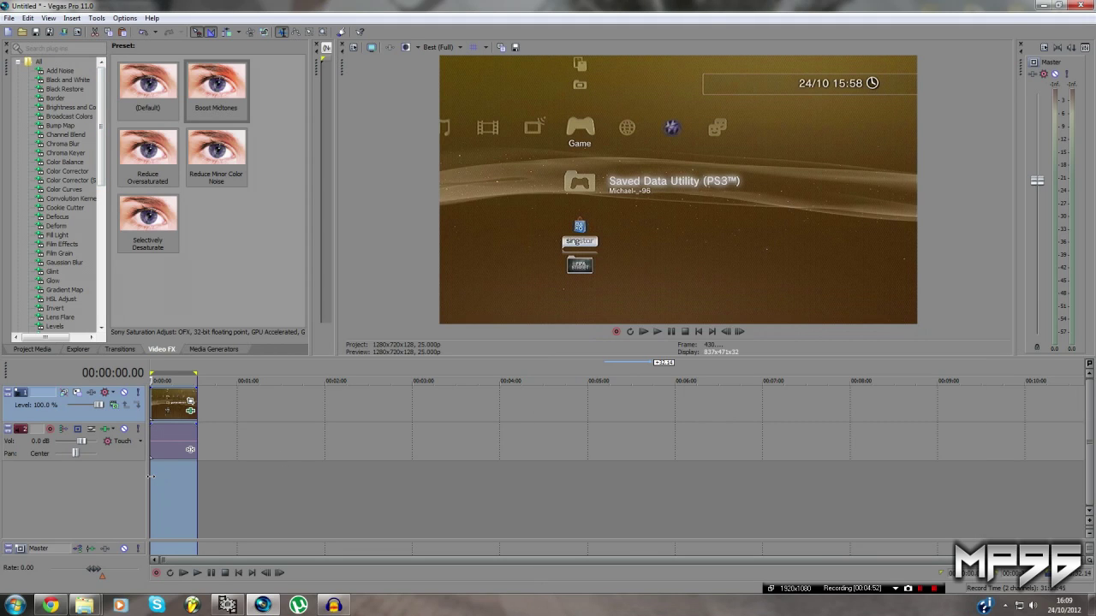
# Switch on Normalize in the audio event's properties, applying a 24.4 dB gain
pyautogui.rightClick(159, 456)
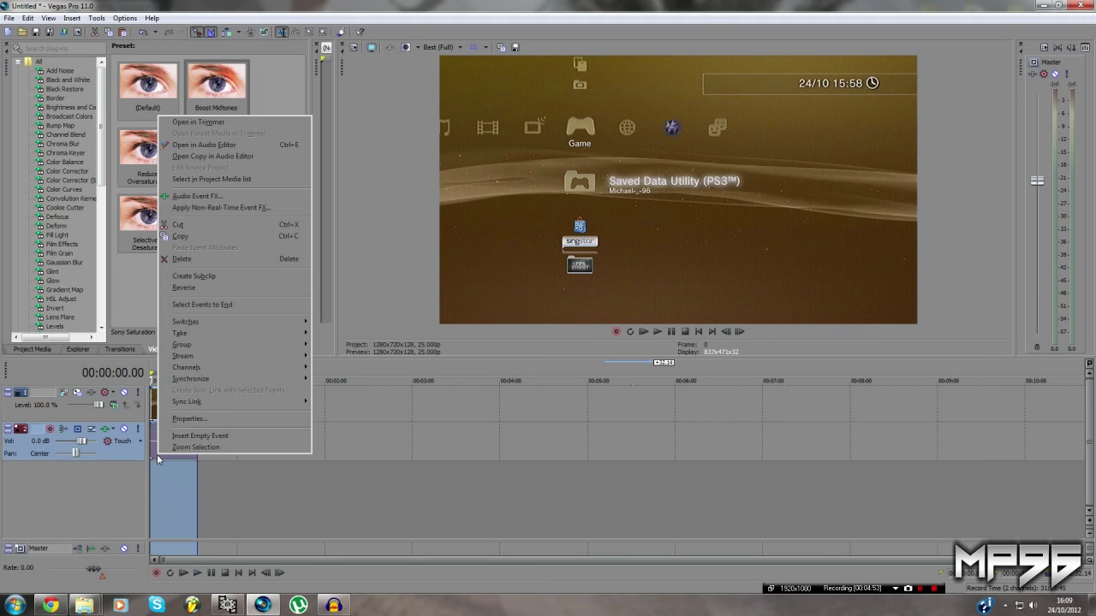
pyautogui.click(184, 418)
pyautogui.click(484, 202)
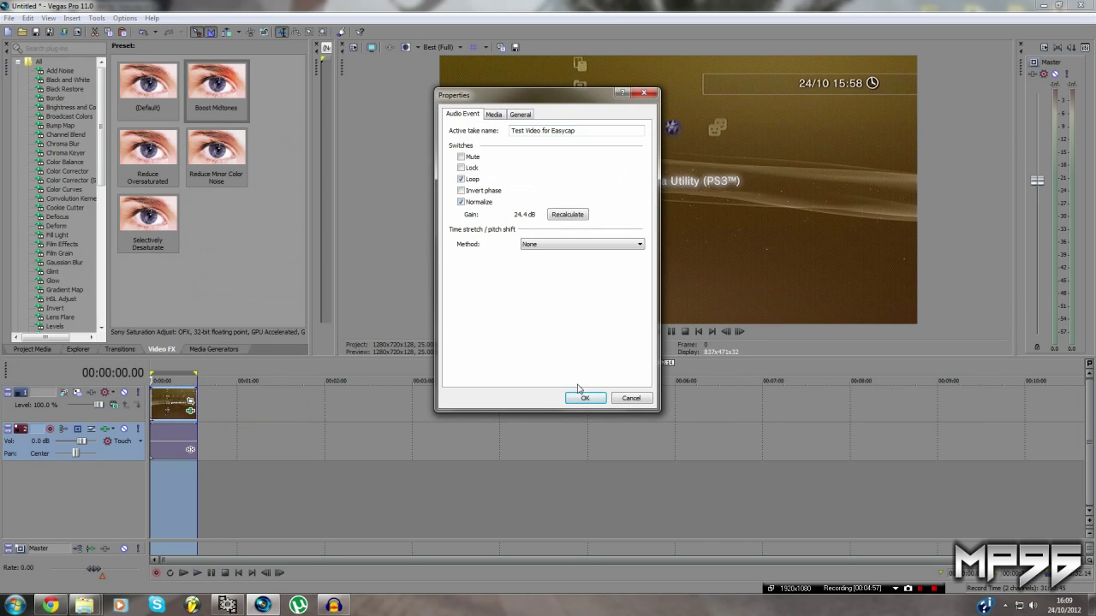
pyautogui.click(583, 397)
# Clear the time selection, return the cursor to the start, and bring up the File menu
pyautogui.click(154, 481)
pyautogui.click(164, 480)
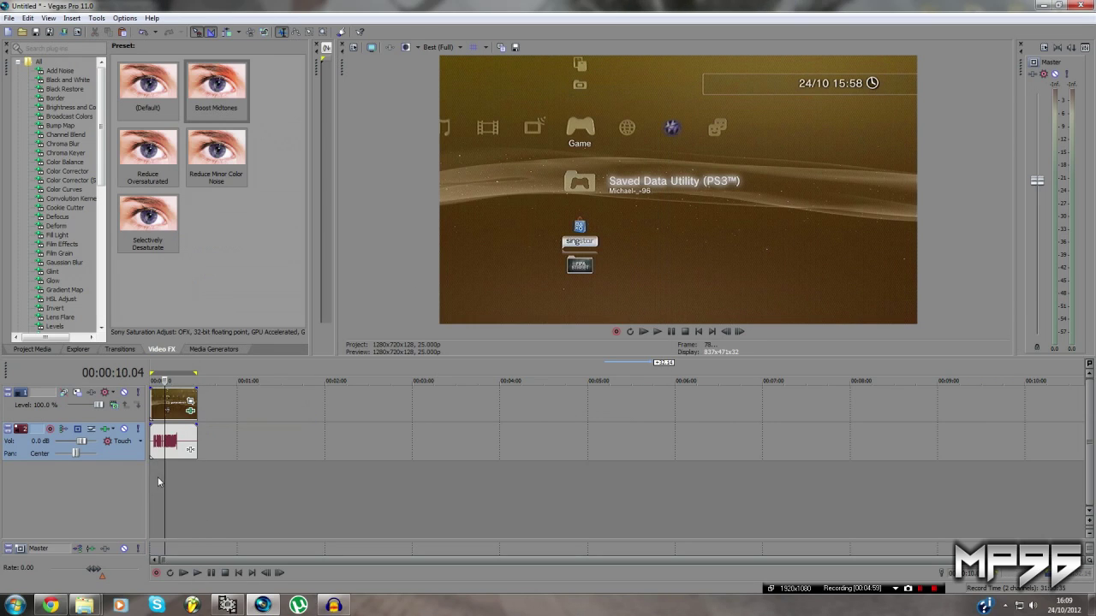
pyautogui.click(154, 475)
pyautogui.click(151, 482)
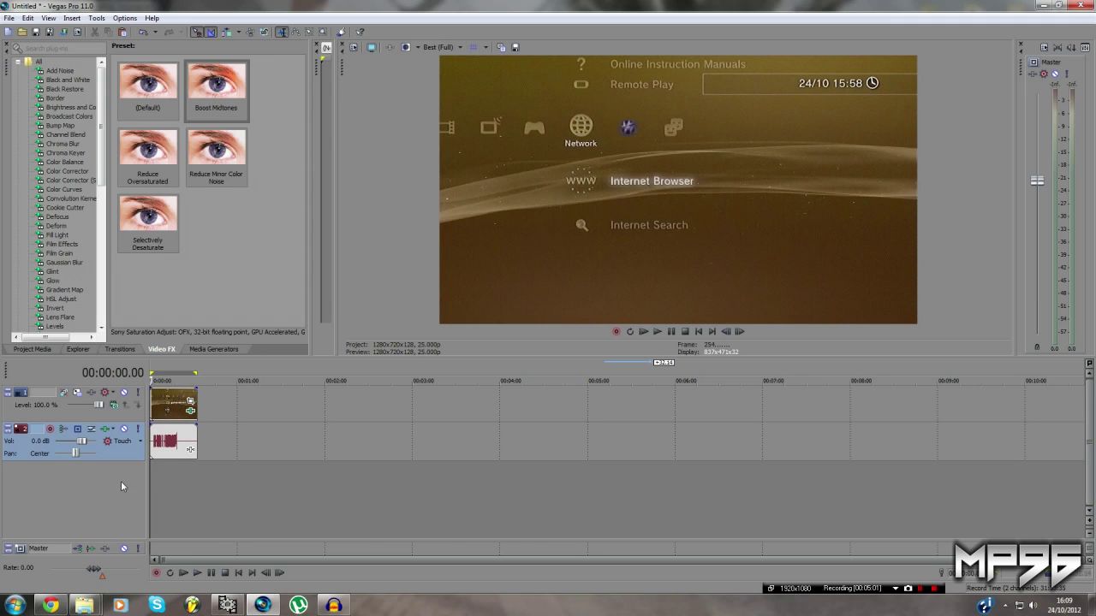
pyautogui.click(8, 17)
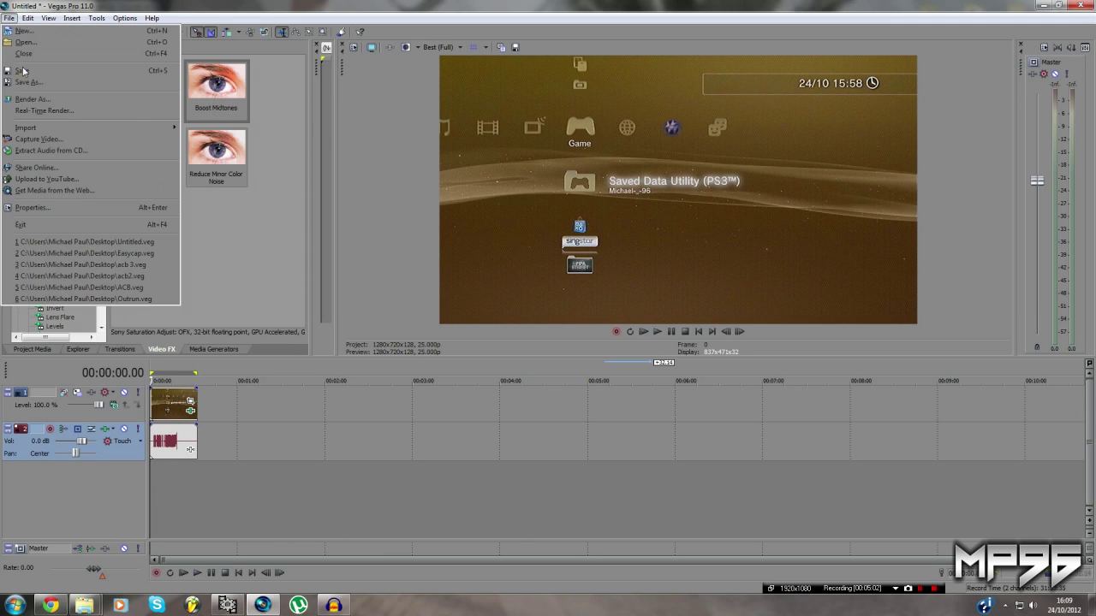
# In Render As, choose the Windows Media Video V11 5 Mbps HD 720-25p template
pyautogui.click(34, 101)
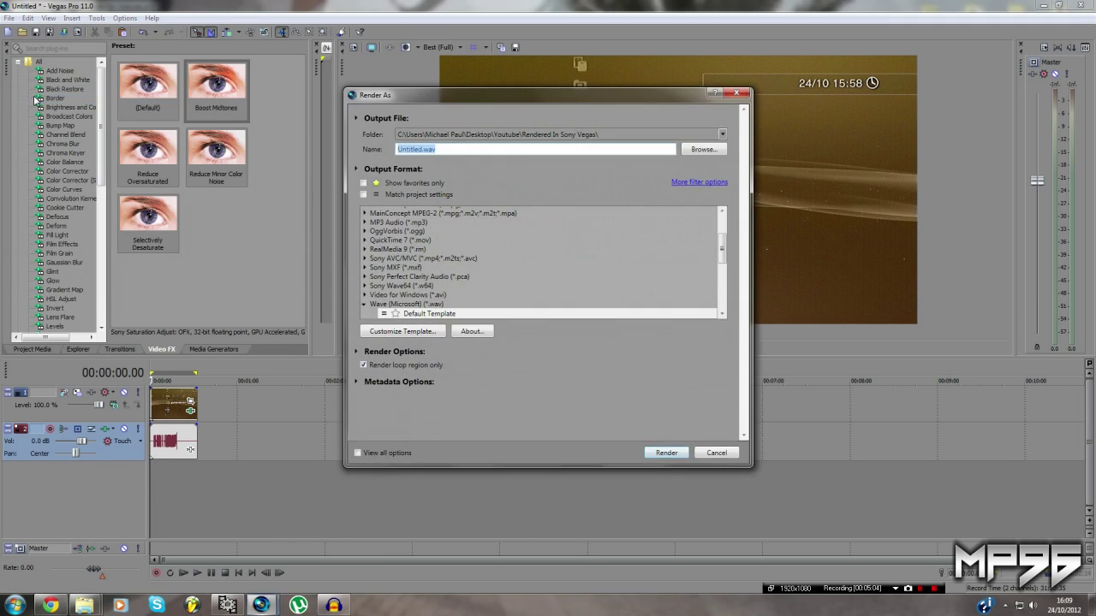
pyautogui.click(362, 305)
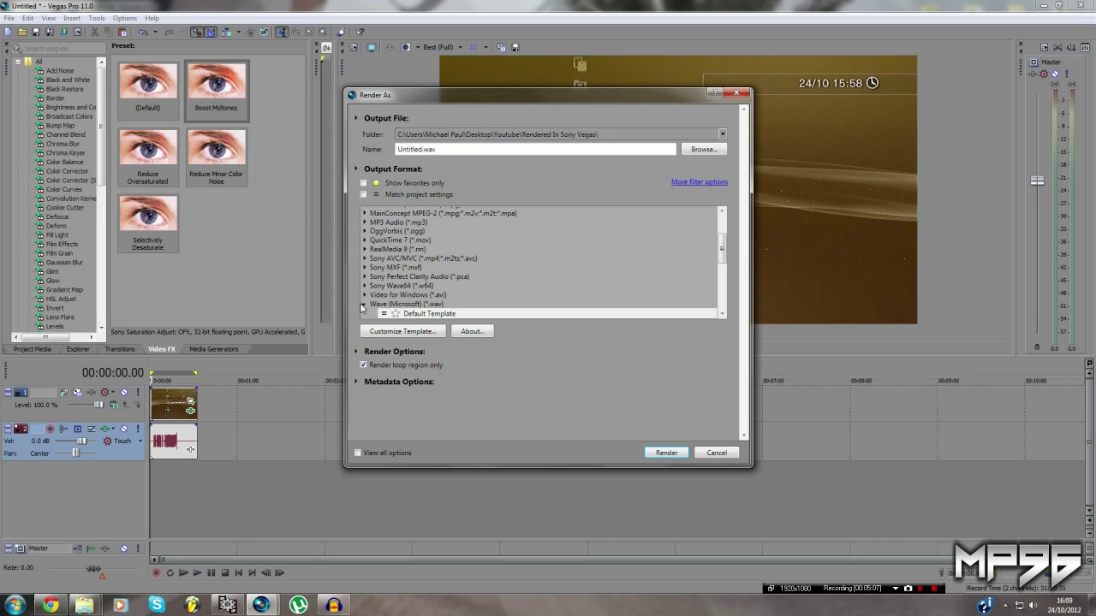
pyautogui.click(365, 305)
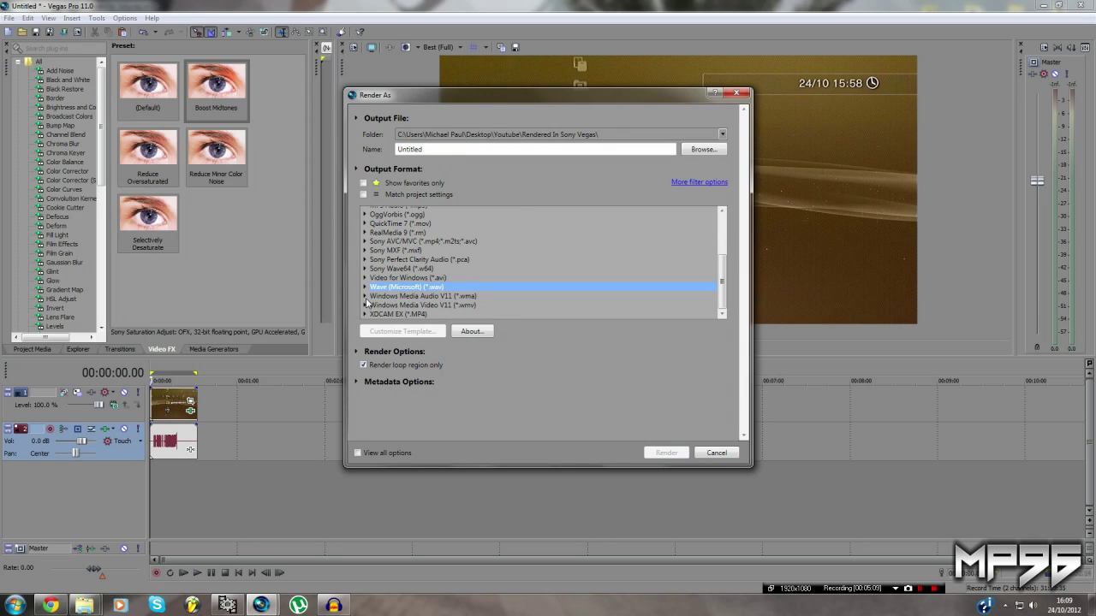
pyautogui.click(365, 306)
pyautogui.click(429, 260)
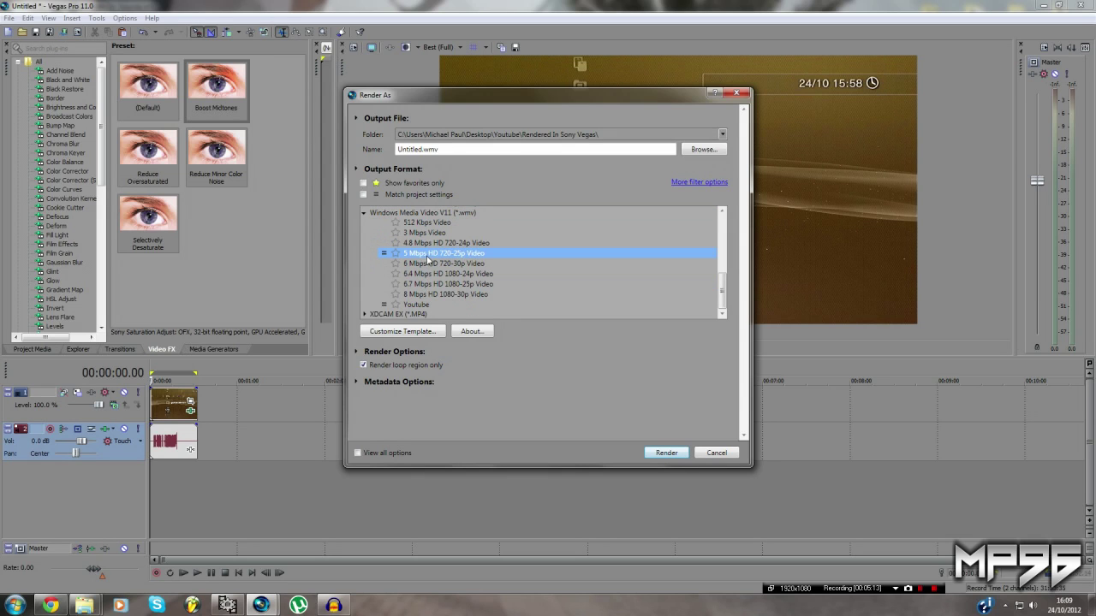
# Customise the template with video smoothness at sharpest and rendering quality Best
pyautogui.click(411, 335)
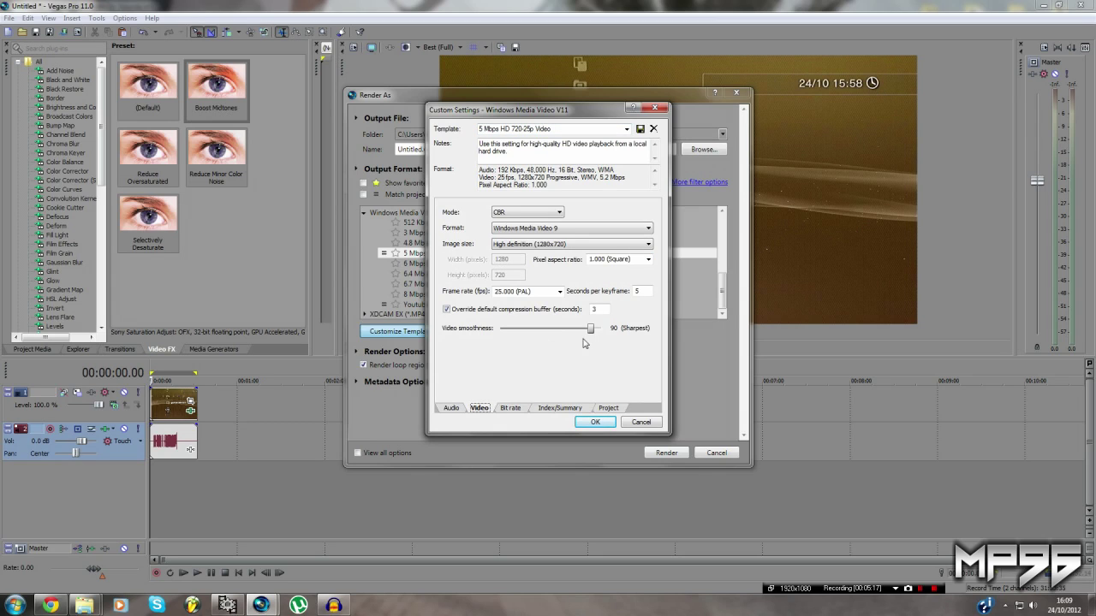
pyautogui.moveTo(590, 329); pyautogui.dragTo(600, 329)
pyautogui.click(606, 408)
pyautogui.click(595, 209)
pyautogui.click(565, 248)
pyautogui.click(596, 423)
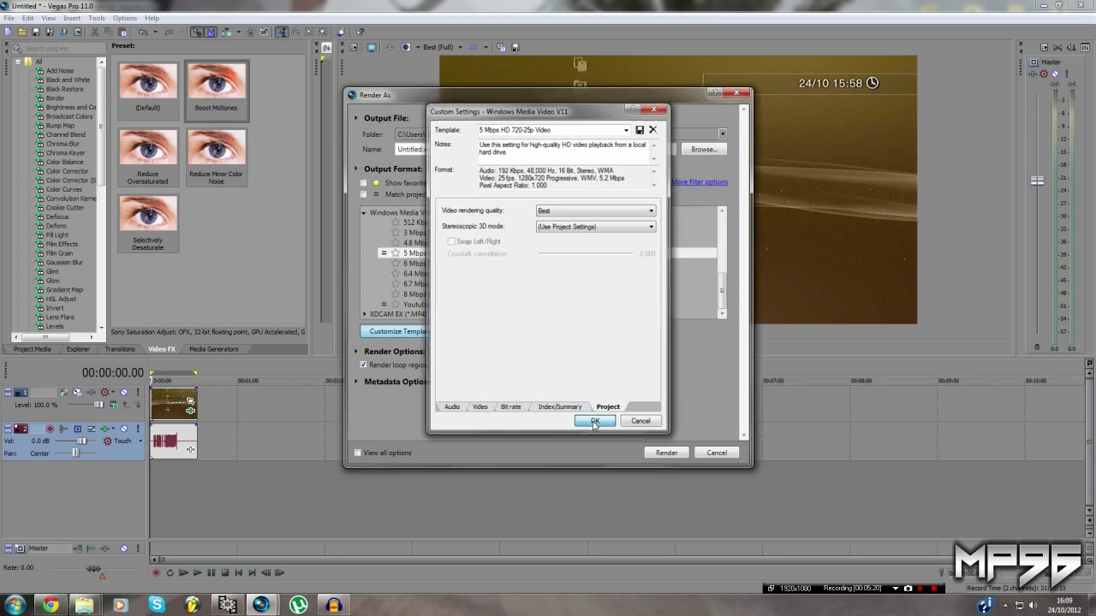
# Collapse Windows Media Video V11 and expand the Sony AVC/MVC templates
pyautogui.click(363, 296)
pyautogui.scroll(5, 366, 287)
pyautogui.scroll(-3, 367, 287)
pyautogui.click(364, 267)
pyautogui.scroll(-6, 392, 264)
pyautogui.scroll(5, 393, 269)
# Customise the Memory Stick QVGA - 512 Kbps template to AVC video at 1280x720
pyautogui.click(451, 222)
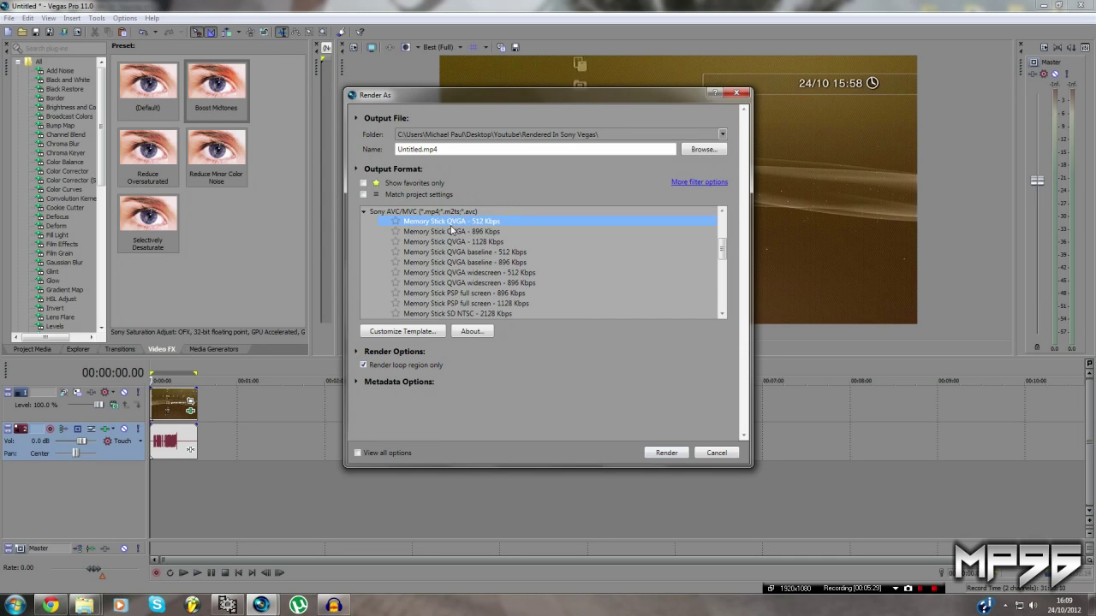
pyautogui.click(424, 332)
pyautogui.click(513, 220)
pyautogui.click(522, 239)
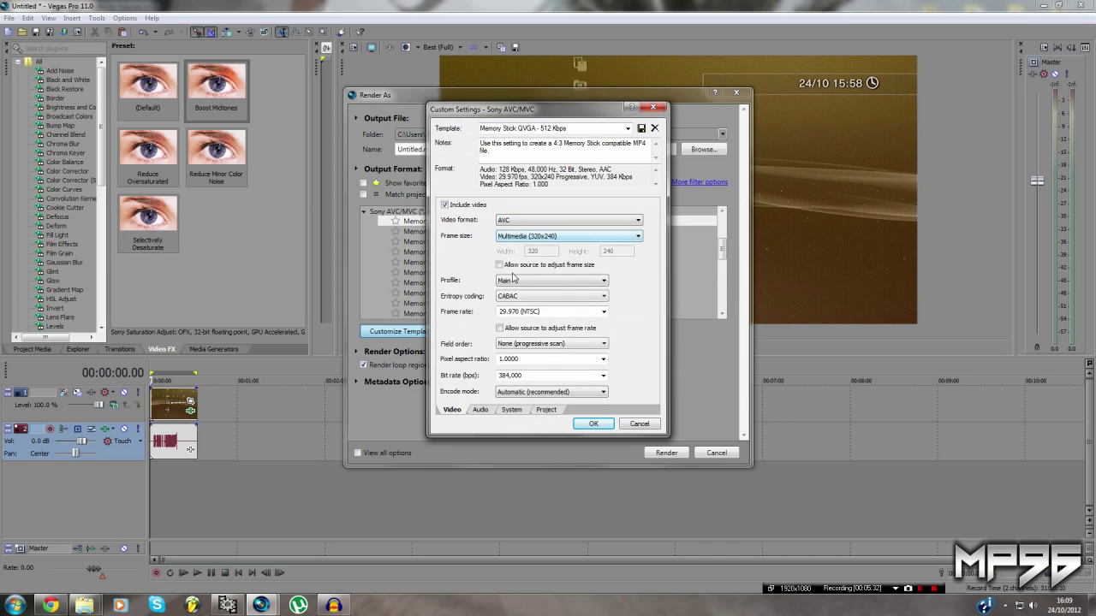
pyautogui.click(511, 412)
pyautogui.click(459, 411)
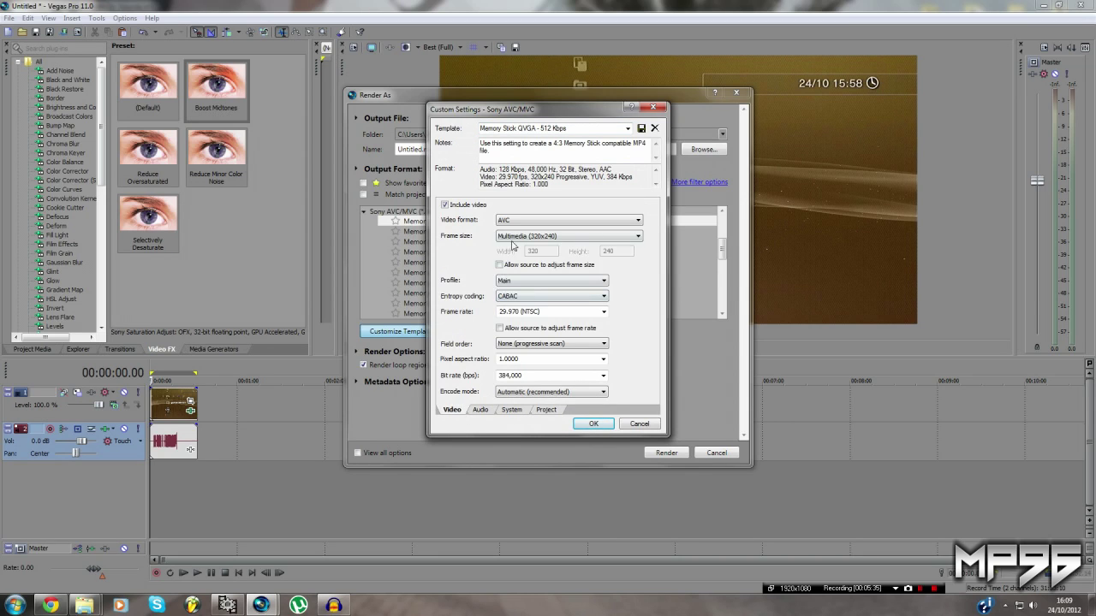
pyautogui.click(512, 237)
pyautogui.click(534, 284)
# Keep the Main profile, set frame rate 25.000 (PAL), and enter a new bit rate
pyautogui.click(528, 287)
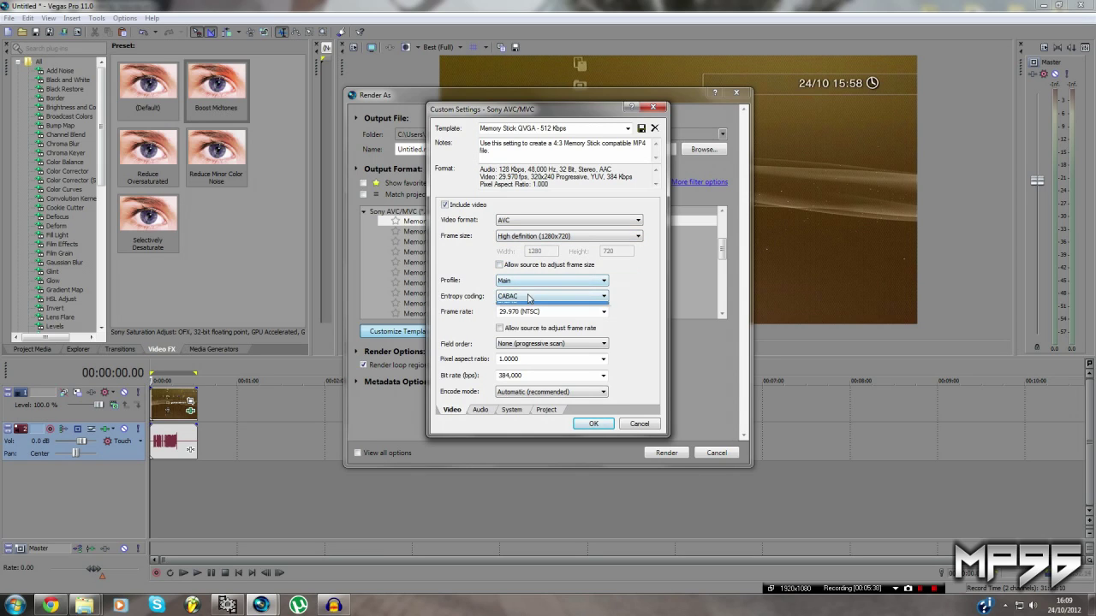
pyautogui.click(524, 314)
pyautogui.click(603, 311)
pyautogui.click(534, 363)
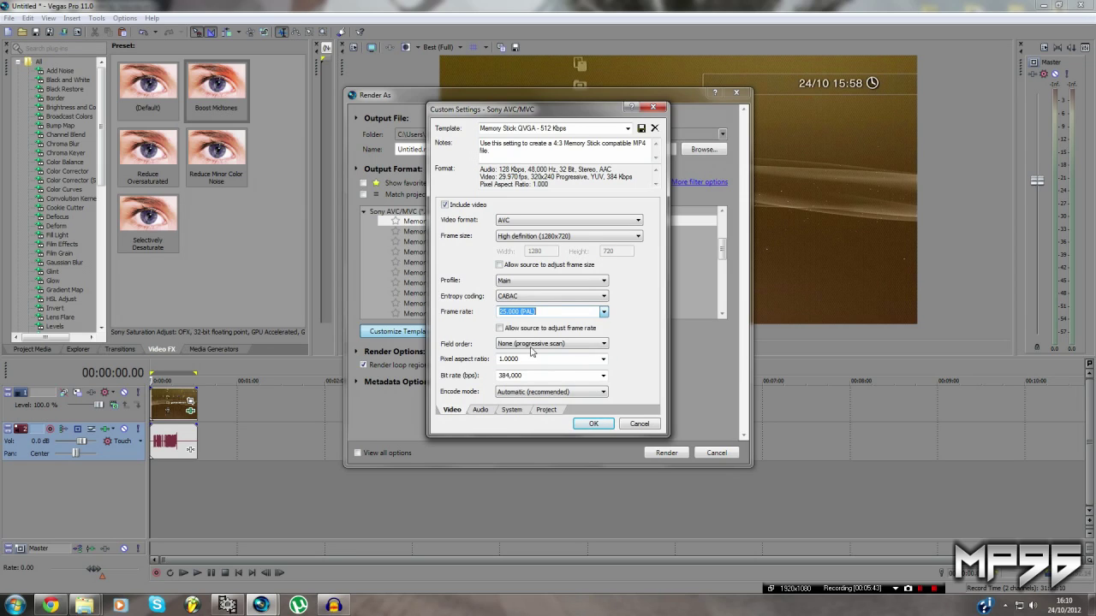
pyautogui.click(525, 376)
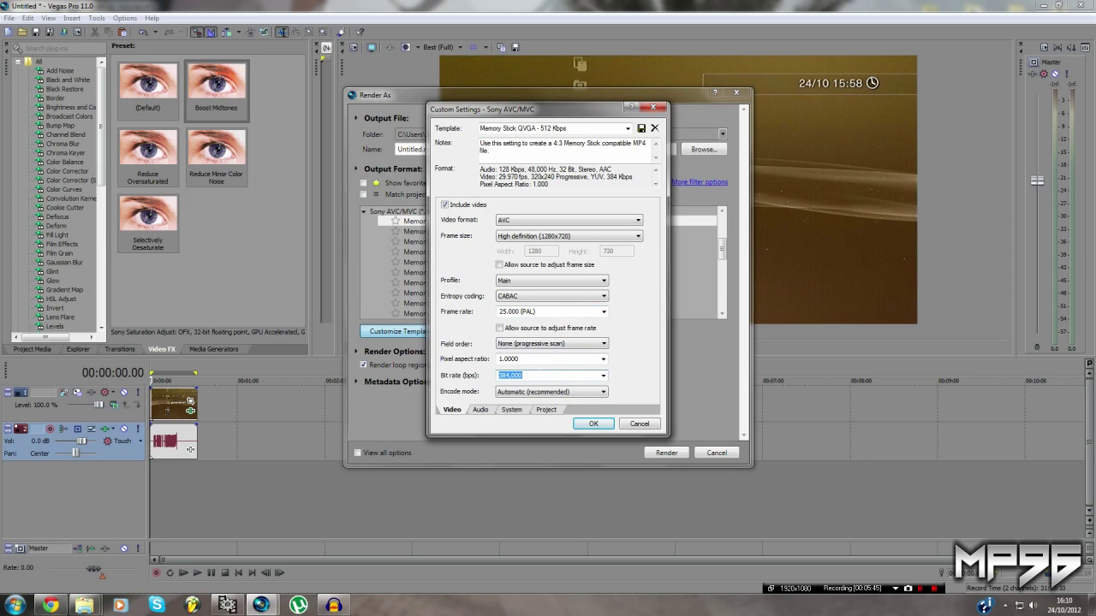
pyautogui.write('8,')
# Keep MP4 as the file format, set rendering quality to Best, and confirm the template
pyautogui.click(482, 409)
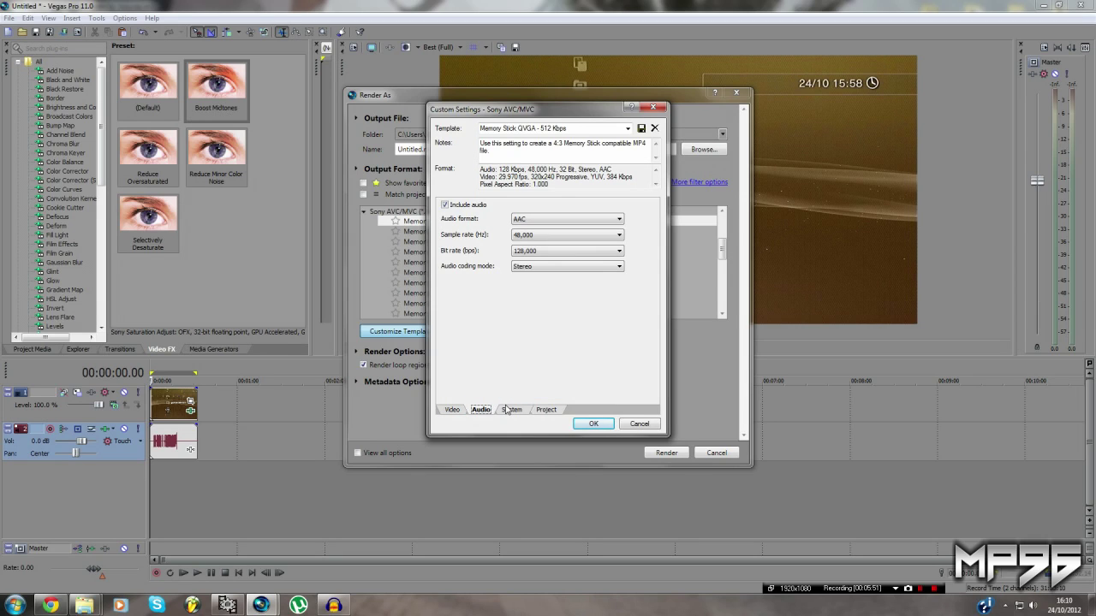
pyautogui.click(516, 410)
pyautogui.click(539, 210)
pyautogui.click(539, 216)
pyautogui.click(547, 411)
pyautogui.click(570, 210)
pyautogui.click(552, 256)
pyautogui.click(595, 423)
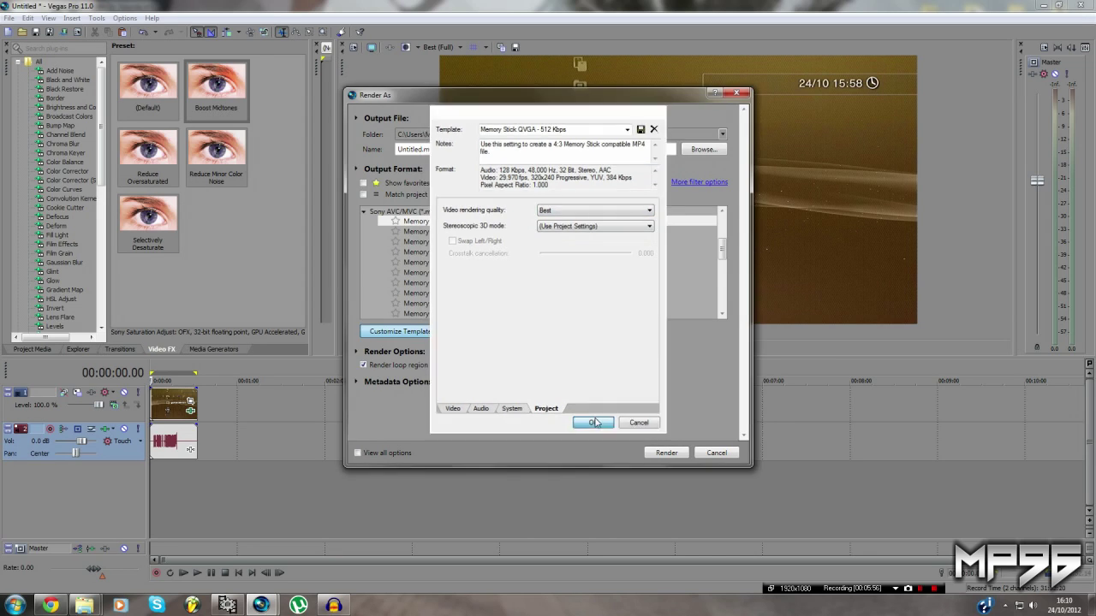
pyautogui.click(438, 149)
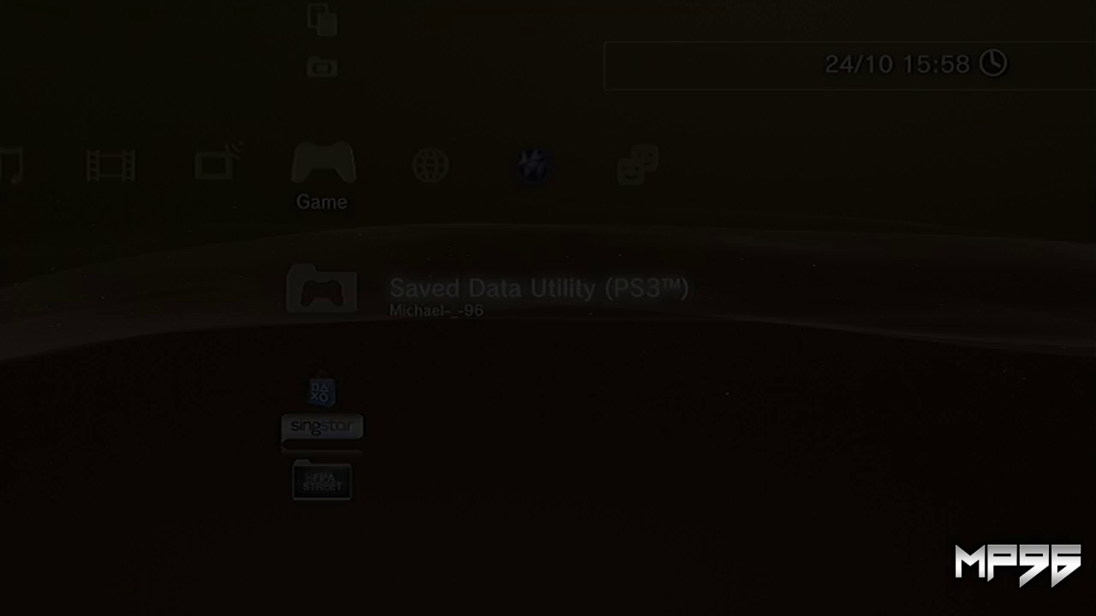
pyautogui.press('Right')
pyautogui.press('Right')
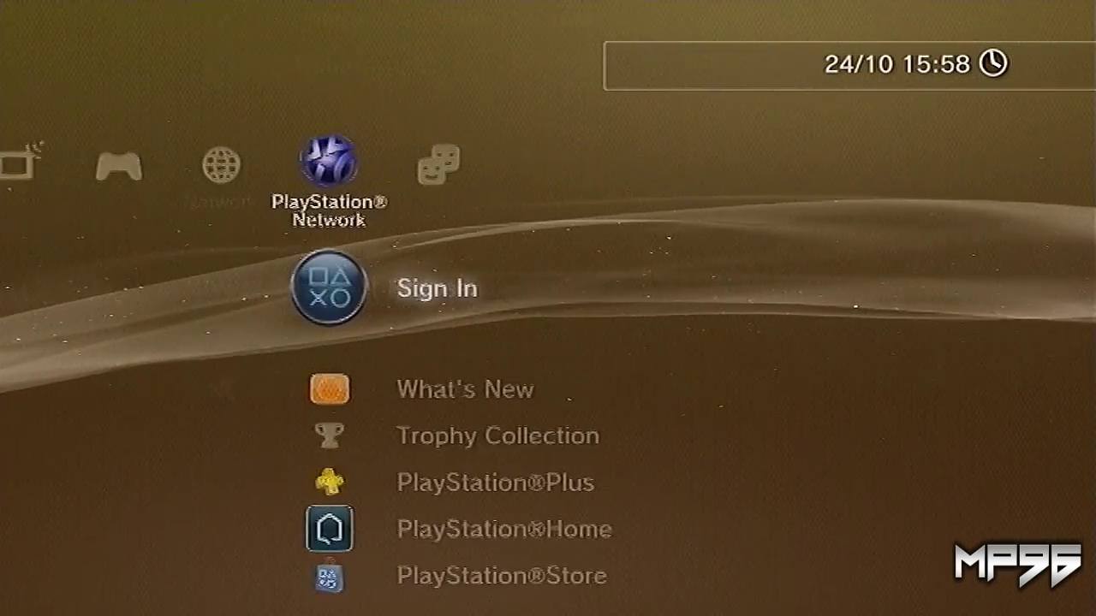
pyautogui.press('Left')
pyautogui.press('Left')
pyautogui.press('Up')
pyautogui.press('Up')
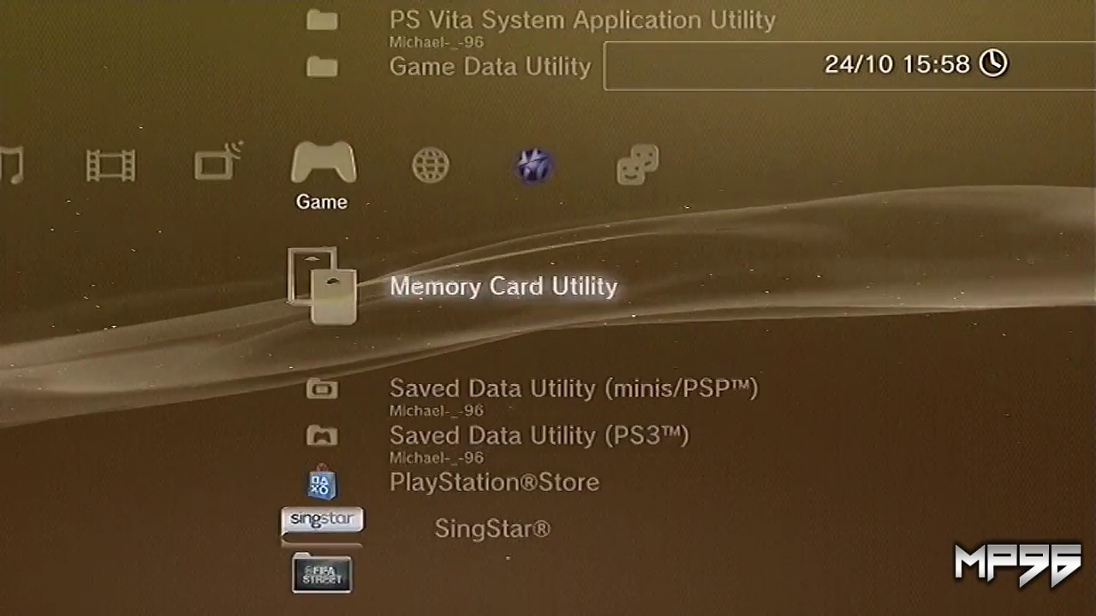
pyautogui.press('Down')
pyautogui.press('Up')
pyautogui.press('Up')
pyautogui.press('Down')
pyautogui.press('Down')
pyautogui.press('Down')
pyautogui.press('Down')
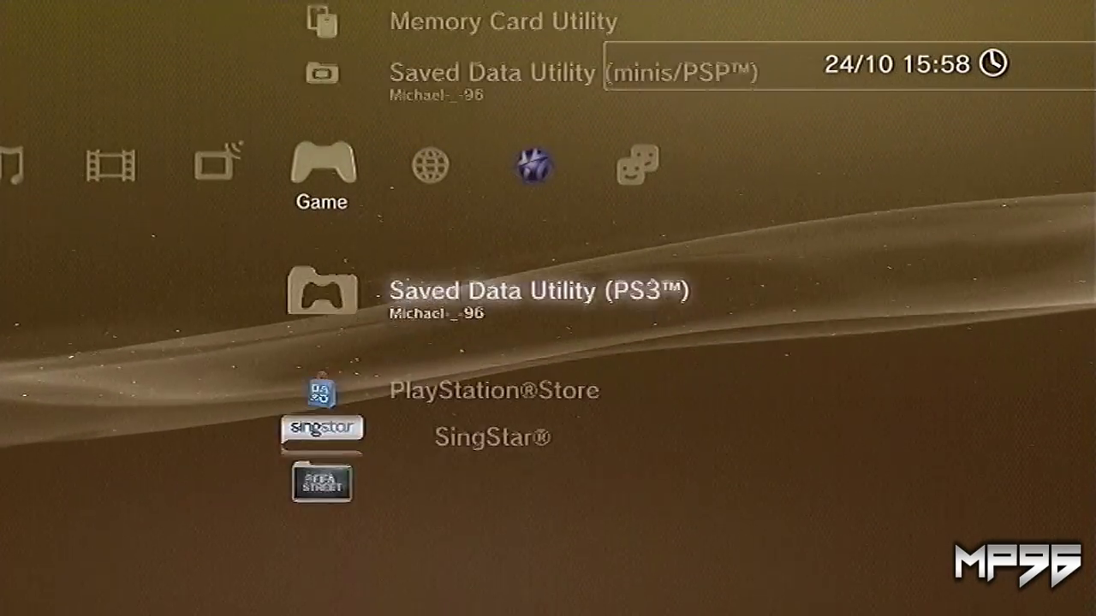
pyautogui.press('Up')
pyautogui.press('Return')
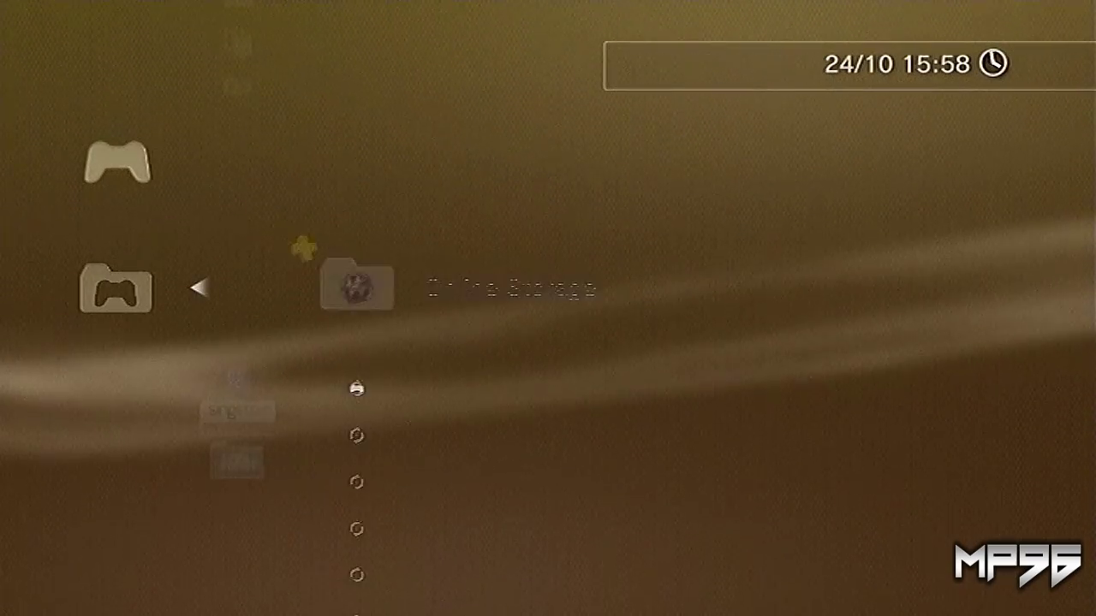
pyautogui.press('Down')
pyautogui.press('Down')
pyautogui.press('Down')
pyautogui.press('Down')
pyautogui.press('Down')
pyautogui.press('Down')
pyautogui.press('Down')
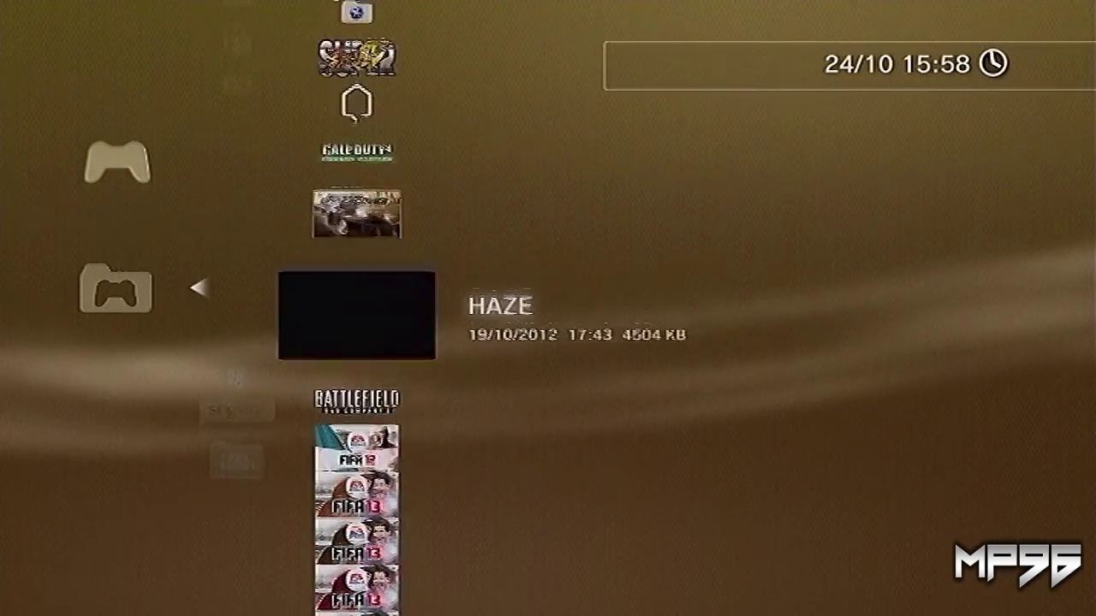
pyautogui.press('Down')
pyautogui.press('Down')
pyautogui.press('Down')
pyautogui.press('Down')
pyautogui.press('Down')
pyautogui.press('Down')
pyautogui.press('Down')
pyautogui.press('Down')
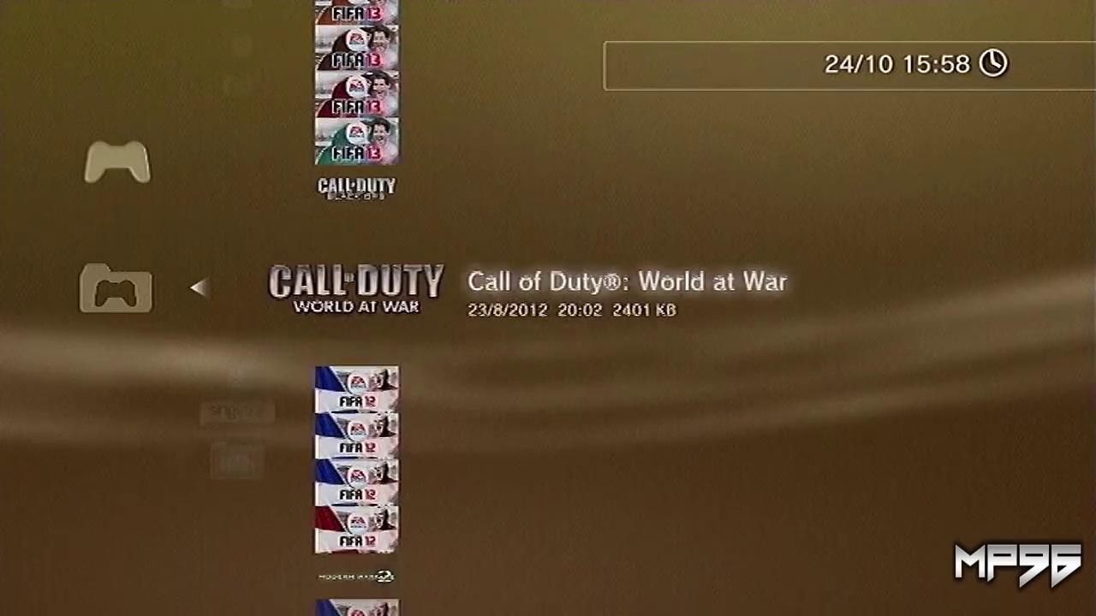
pyautogui.press('Down')
pyautogui.press('Down')
pyautogui.press('Down')
pyautogui.press('Down')
pyautogui.press('Down')
pyautogui.press('Down')
pyautogui.press('Down')
pyautogui.press('Down')
pyautogui.press('Down')
pyautogui.press('Down')
pyautogui.press('Down')
pyautogui.press('Down')
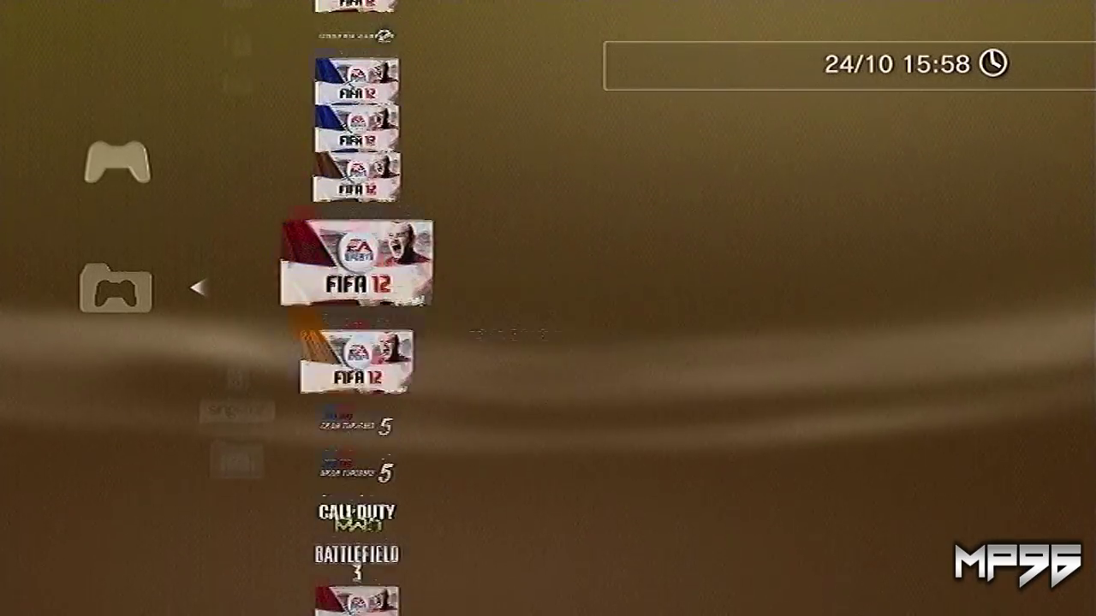
pyautogui.press('Down')
pyautogui.press('Down')
pyautogui.press('Down')
pyautogui.press('Down')
pyautogui.press('Down')
pyautogui.press('Down')
pyautogui.press('Down')
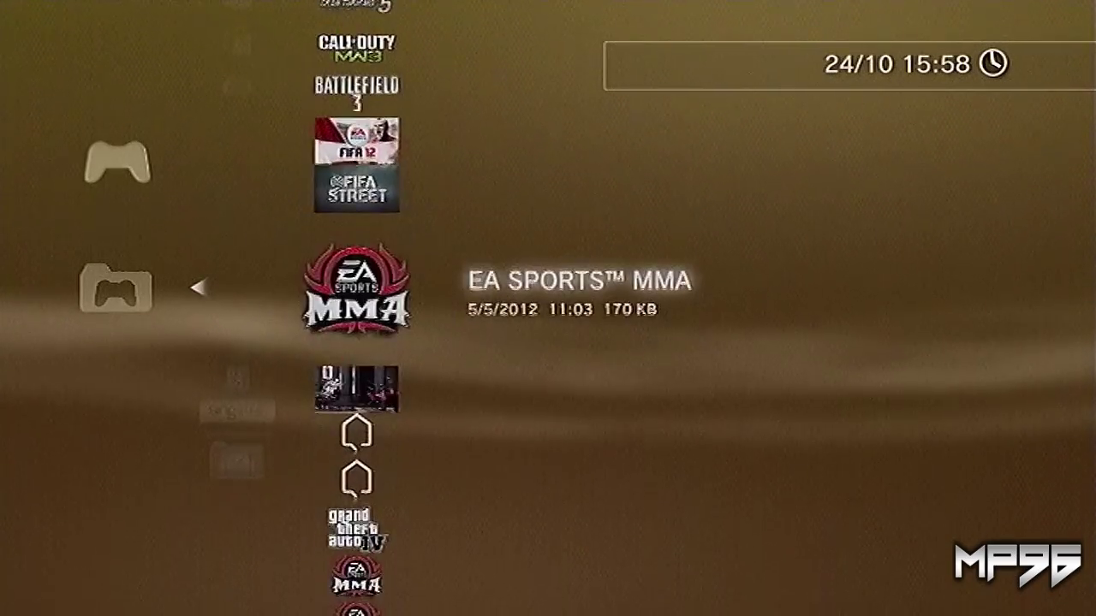
pyautogui.press('Escape')
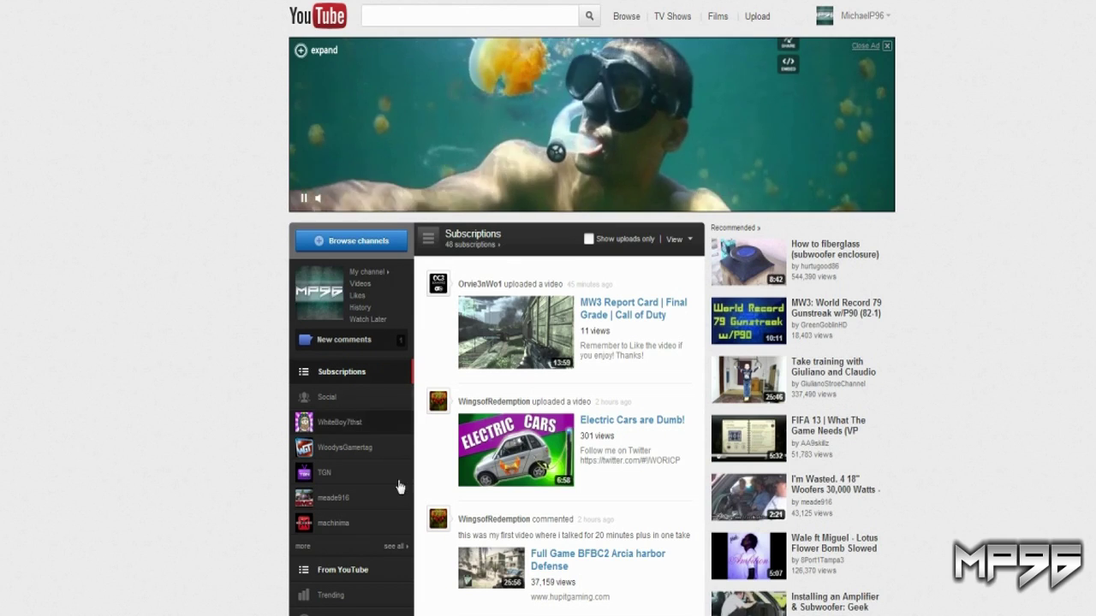
# Open the Easycap Quality Test (HD) [Various Games] video, like it, and show its share link
pyautogui.click(396, 549)
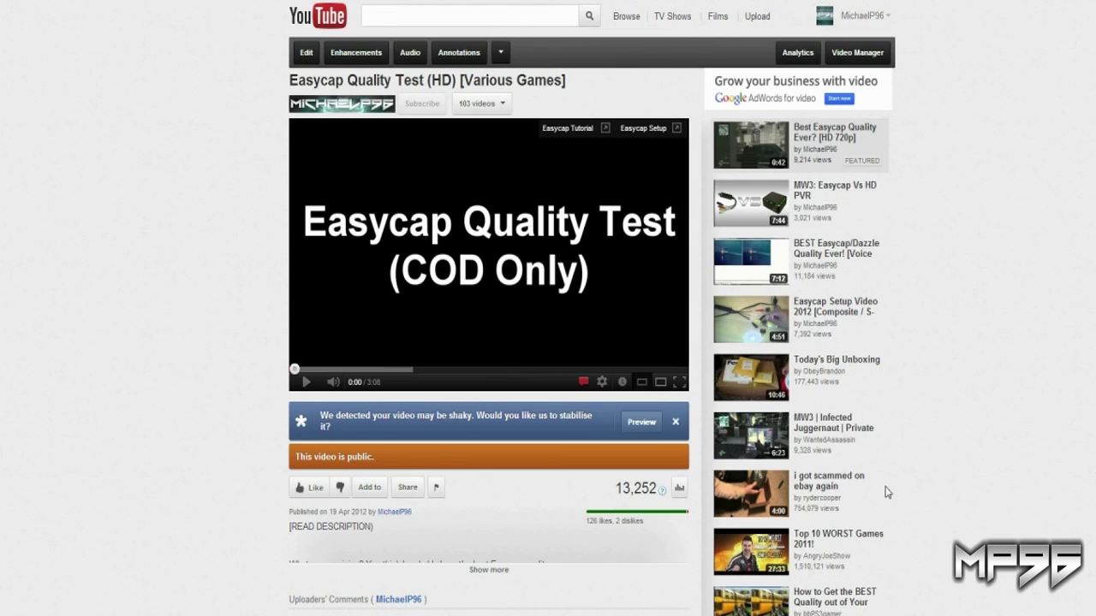
pyautogui.click(308, 489)
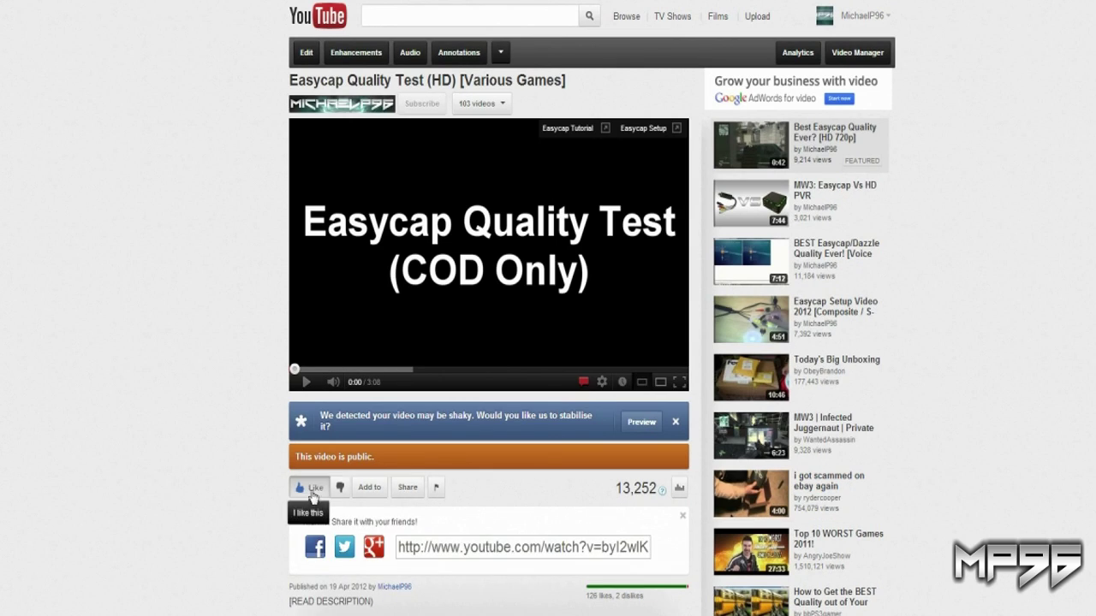
pyautogui.click(377, 490)
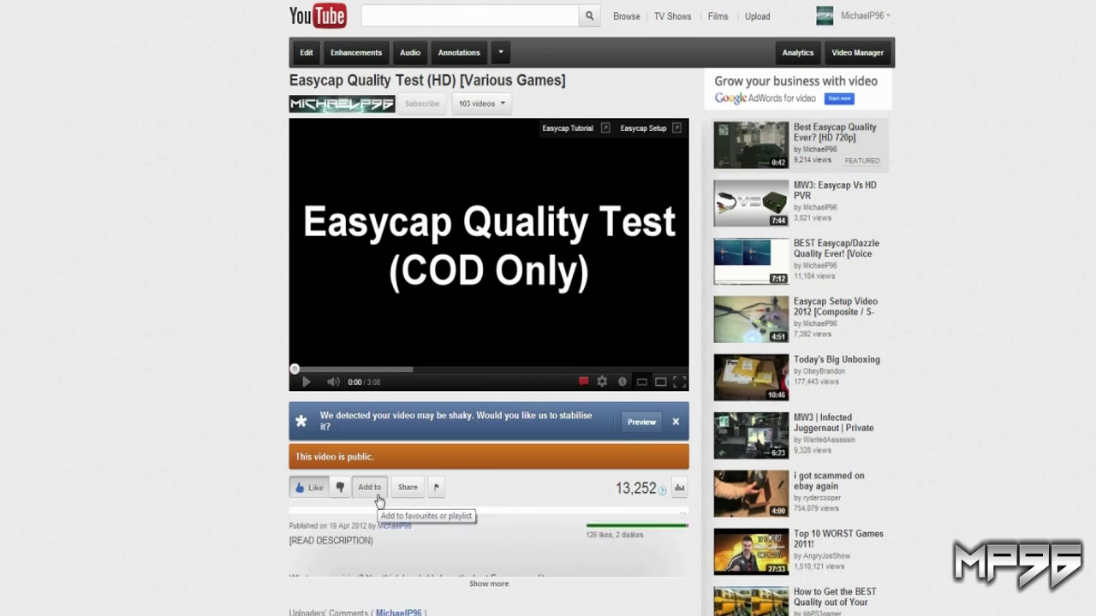
pyautogui.click(407, 488)
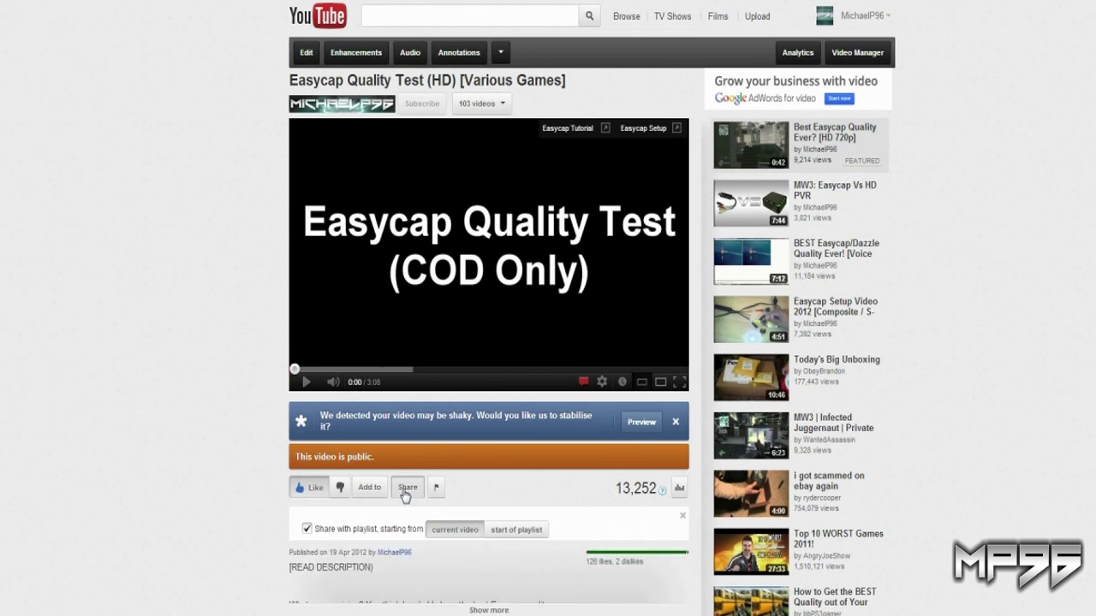